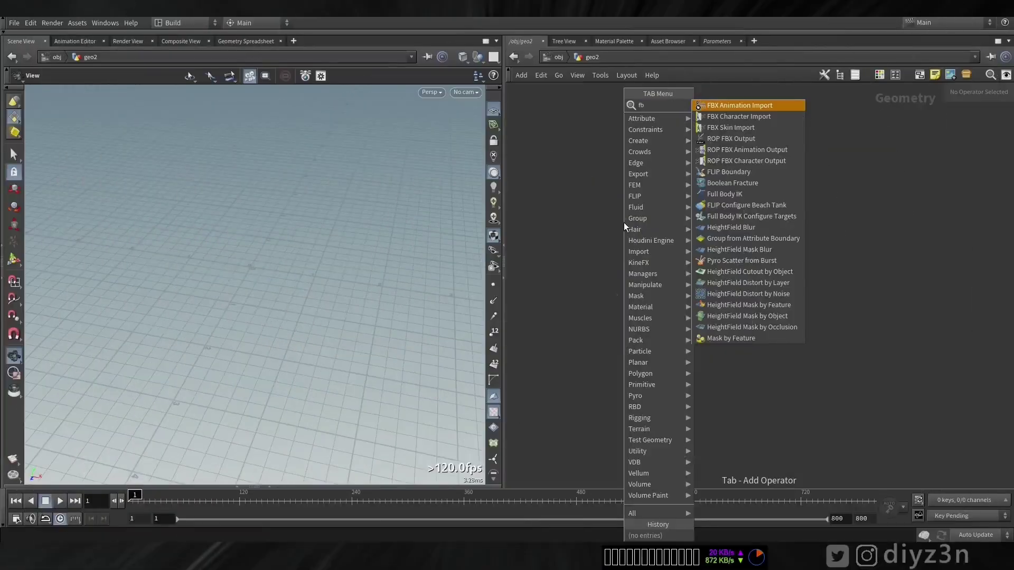
Add an FBX Character Import node to the network and load $HIP/move-one.fbx as its FBX file.
{"action": "type", "text": "bx"}
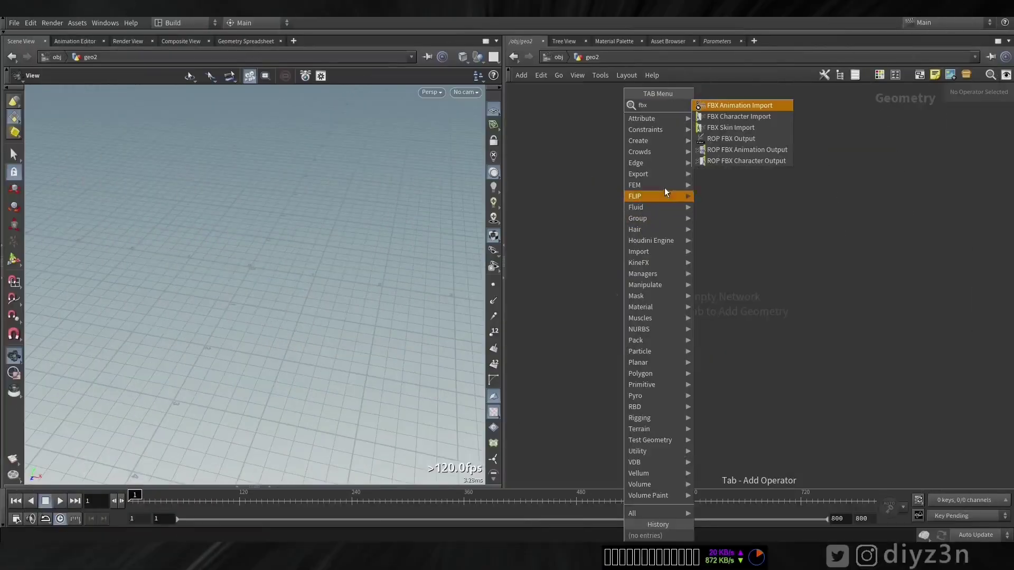
{"action": "left_click", "coordinate": [734, 118]}
{"action": "left_click", "coordinate": [617, 205]}
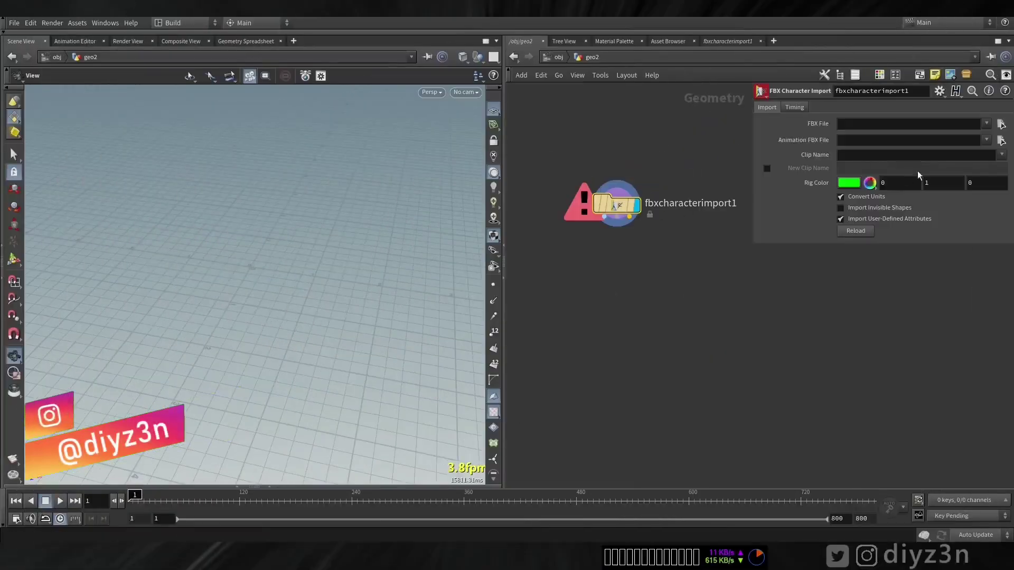
{"action": "left_click", "coordinate": [1000, 124]}
{"action": "left_click", "coordinate": [758, 112]}
{"action": "double_click", "coordinate": [758, 112]}
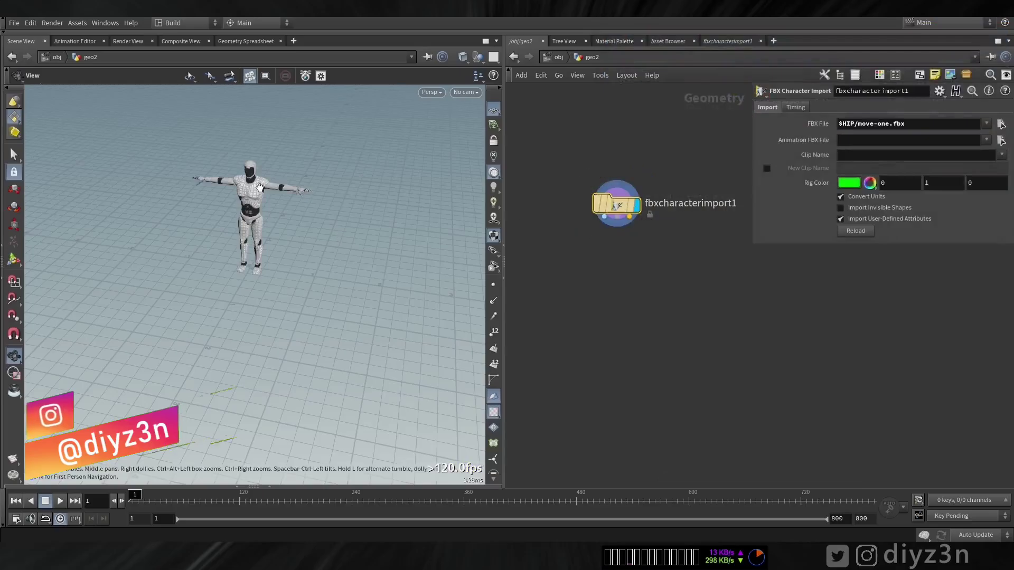
Wire a Bone Deform node to all three outputs of the FBX Character Import and scrub the timeline to preview the character.
{"action": "middle_click_drag", "start_coordinate": [259, 187], "coordinate": [258, 227]}
{"action": "right_click_drag", "start_coordinate": [258, 228], "coordinate": [389, 220]}
{"action": "middle_click_drag", "start_coordinate": [599, 241], "coordinate": [569, 194]}
{"action": "key", "text": "Tab"}
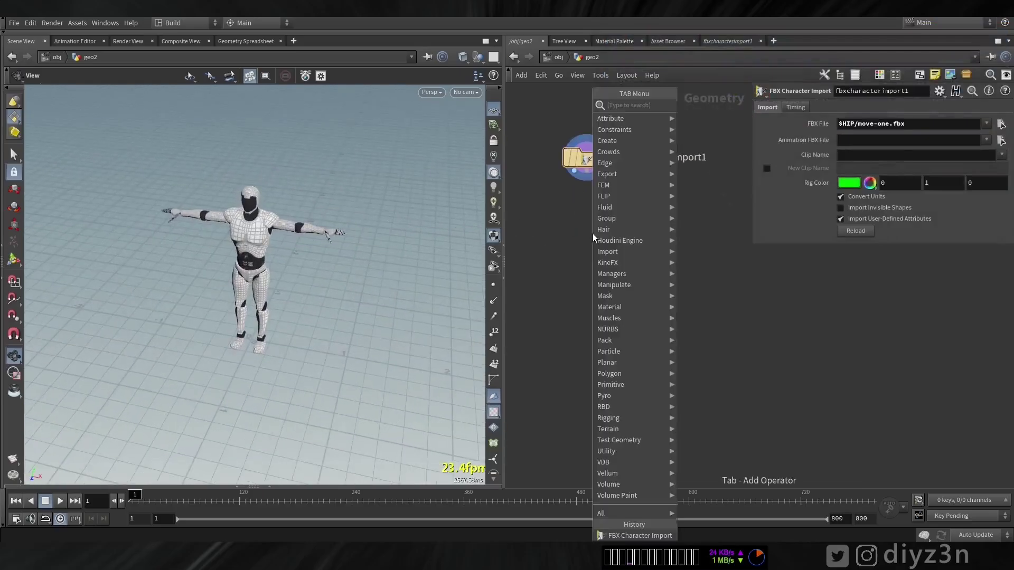
{"action": "type", "text": "def"}
{"action": "left_click", "coordinate": [711, 116]}
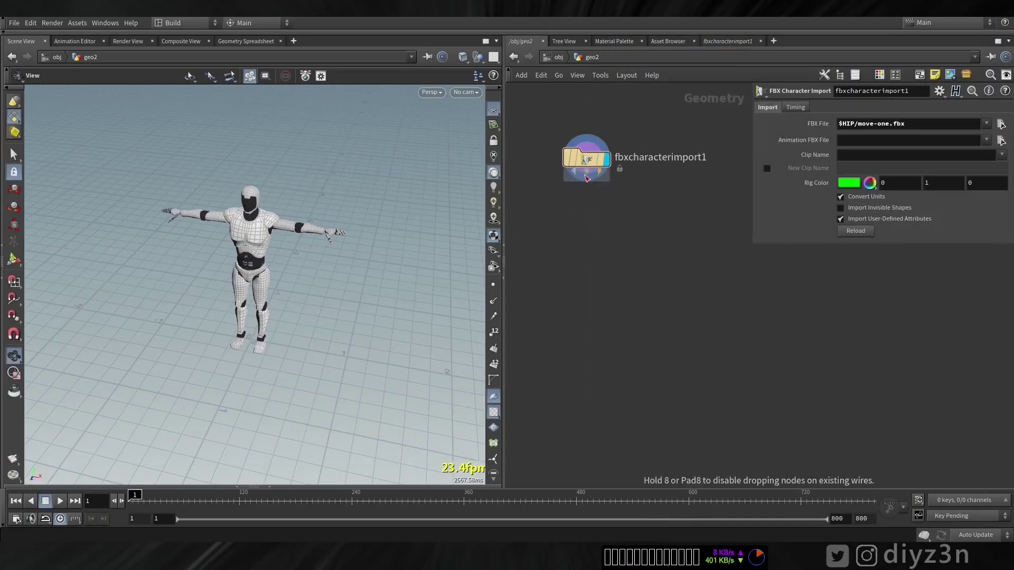
{"action": "left_click", "coordinate": [586, 315]}
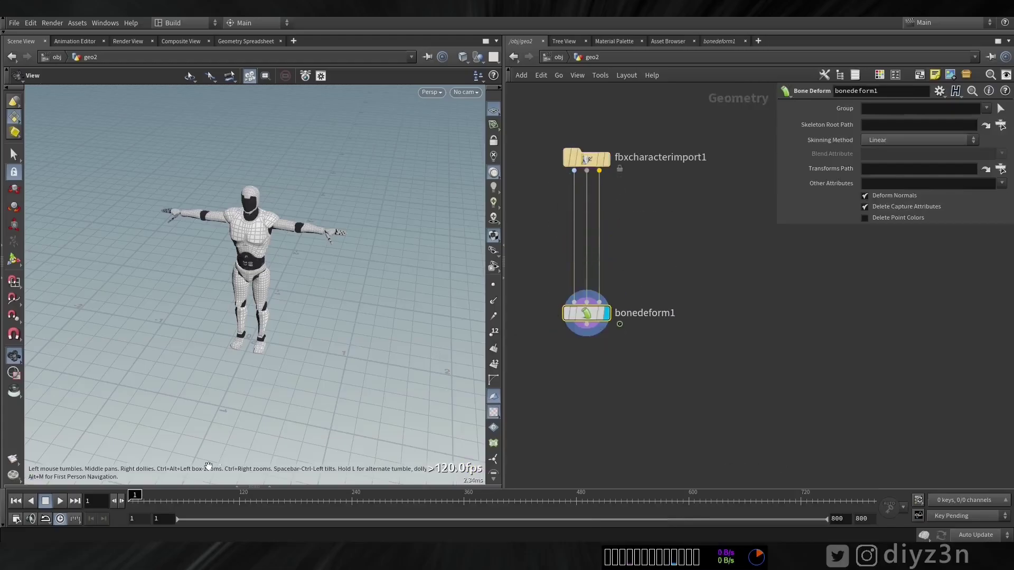
{"action": "left_click_drag", "start_coordinate": [138, 501], "coordinate": [460, 503]}
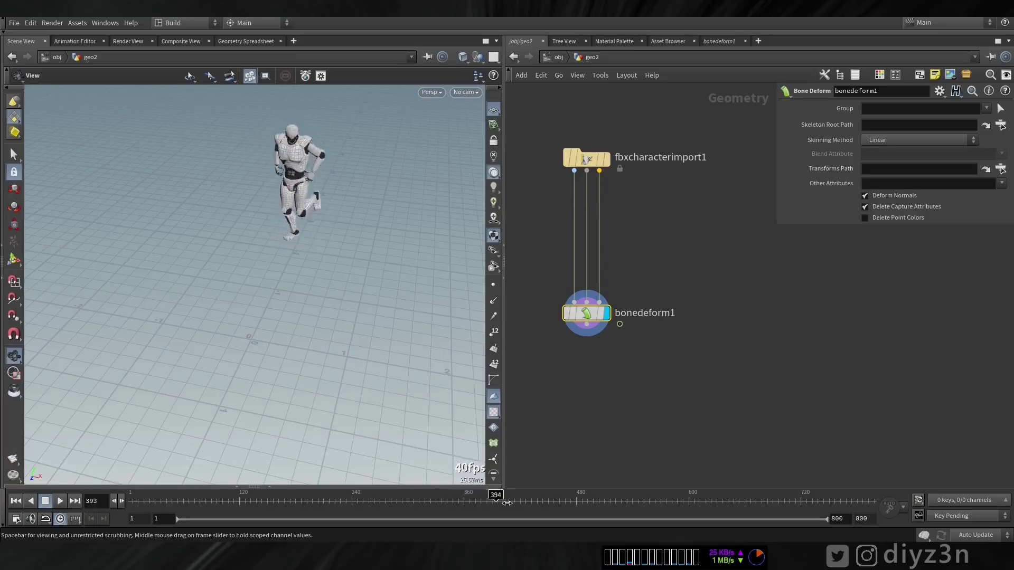
{"action": "left_click_drag", "start_coordinate": [566, 503], "coordinate": [351, 501]}
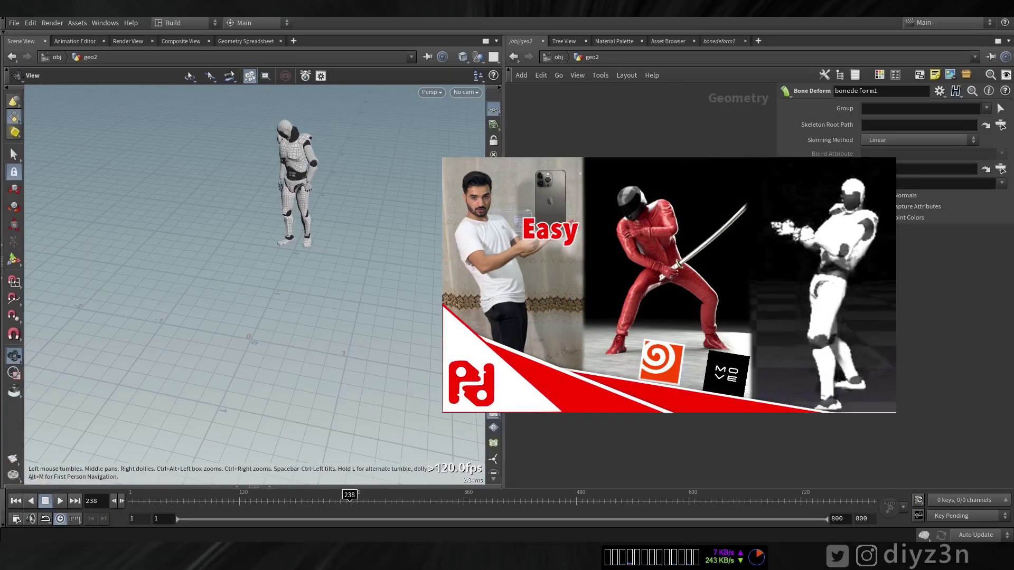
Add a Null node on the FBX import's third output, display it and scrub through the skeleton animation.
{"action": "key", "text": "Tab"}
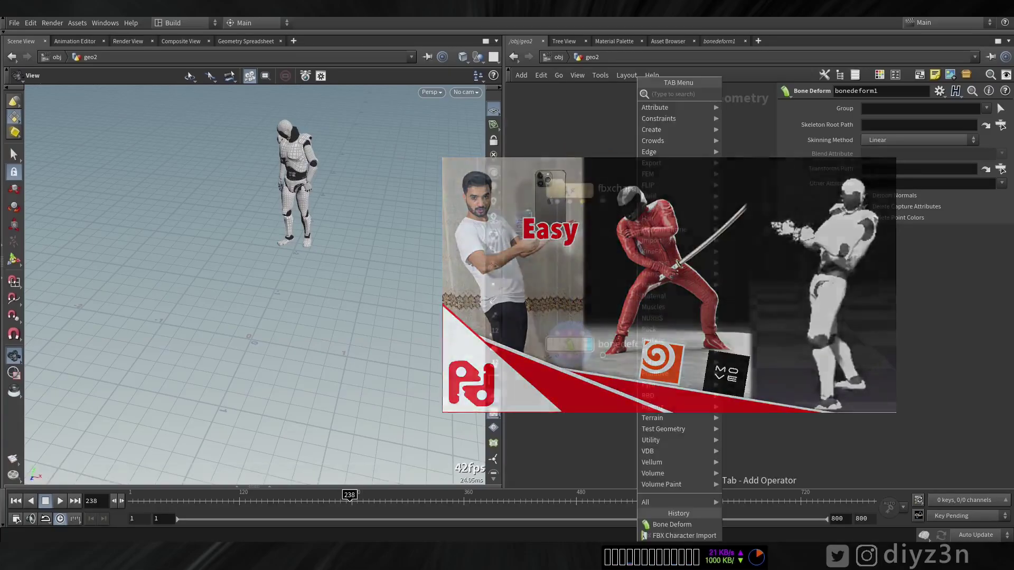
{"action": "type", "text": "nu"}
{"action": "left_click", "coordinate": [742, 94]}
{"action": "left_click", "coordinate": [648, 242]}
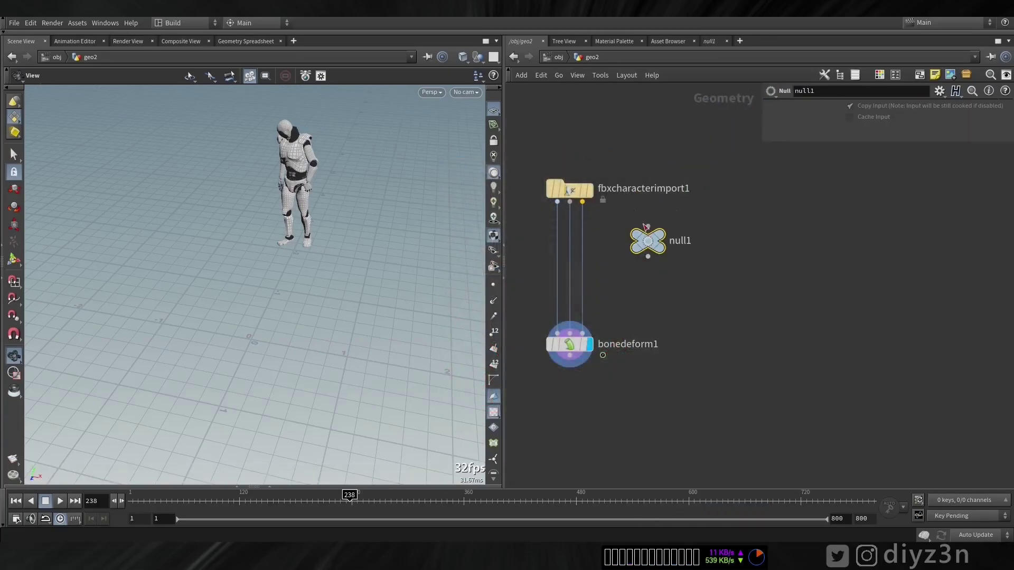
{"action": "left_click_drag", "start_coordinate": [324, 497], "coordinate": [457, 496]}
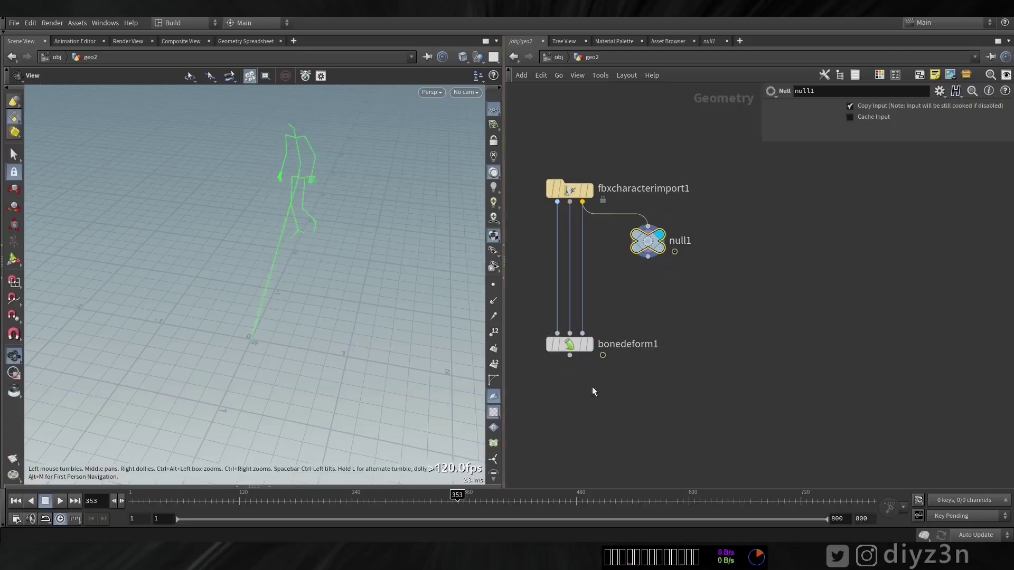
Add a MotionClip node fed by null1 and display its result.
{"action": "middle_click_drag", "start_coordinate": [686, 321], "coordinate": [673, 286]}
{"action": "key", "text": "Tab"}
{"action": "type", "text": "mot"}
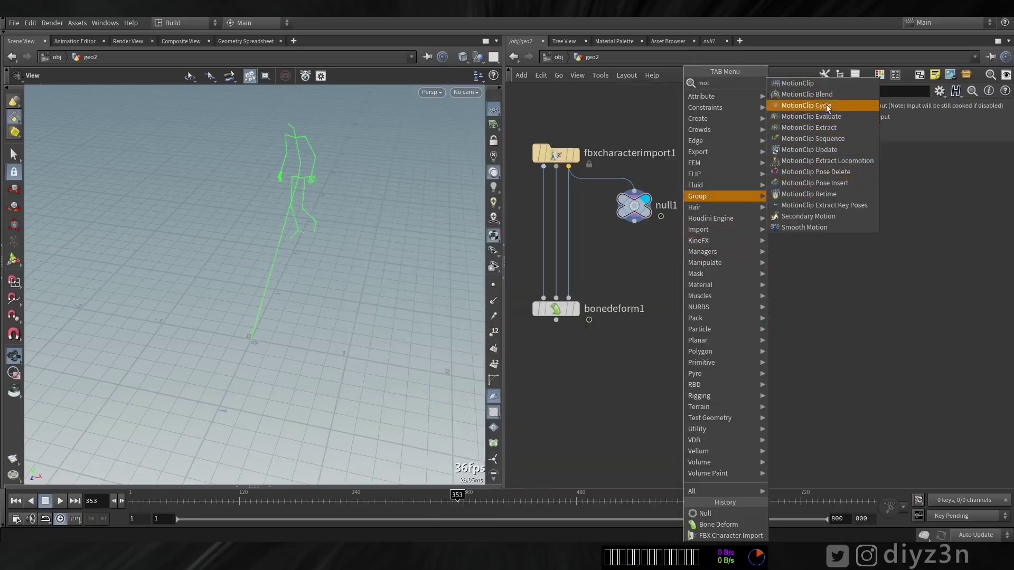
{"action": "left_click", "coordinate": [797, 83]}
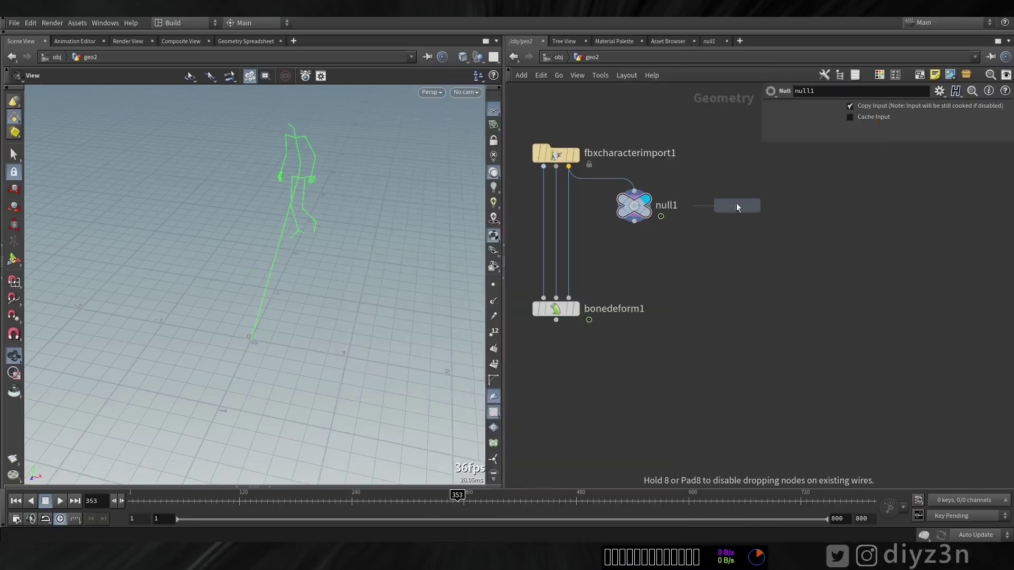
{"action": "left_click", "coordinate": [634, 255]}
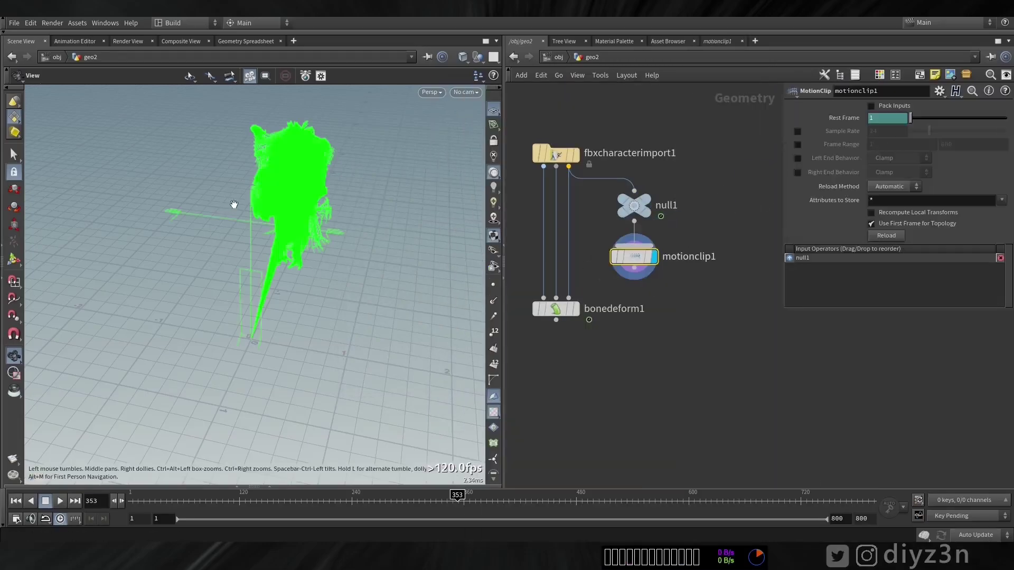
{"action": "left_click_drag", "start_coordinate": [306, 188], "coordinate": [292, 206]}
Make room in the network by moving bonedeform1 well below the other nodes and motionclip1 closer to null1.
{"action": "middle_click_drag", "start_coordinate": [689, 297], "coordinate": [703, 232]}
{"action": "left_click_drag", "start_coordinate": [581, 243], "coordinate": [581, 338]}
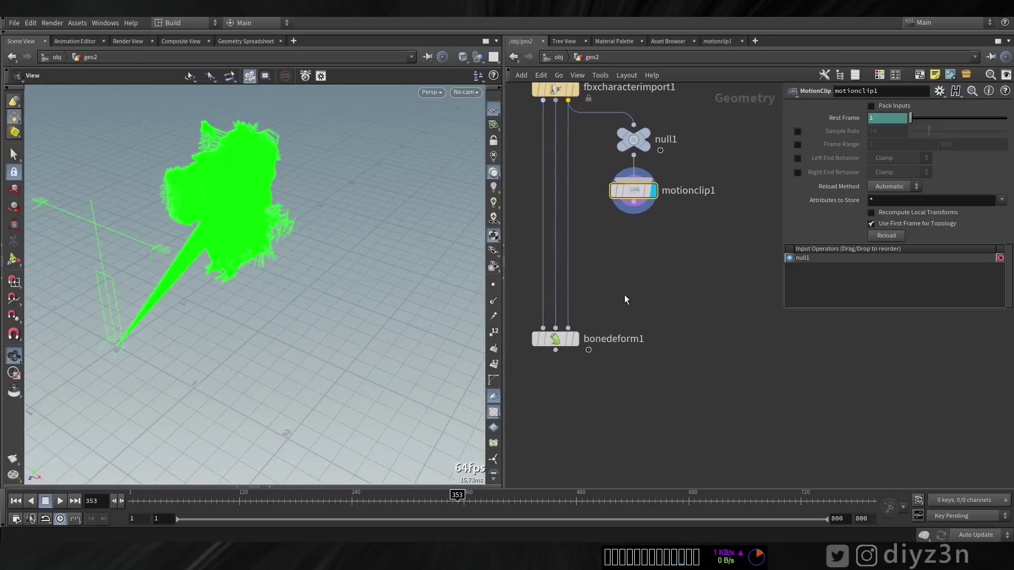
{"action": "left_click_drag", "start_coordinate": [636, 196], "coordinate": [636, 186]}
{"action": "middle_click_drag", "start_coordinate": [639, 230], "coordinate": [639, 254]}
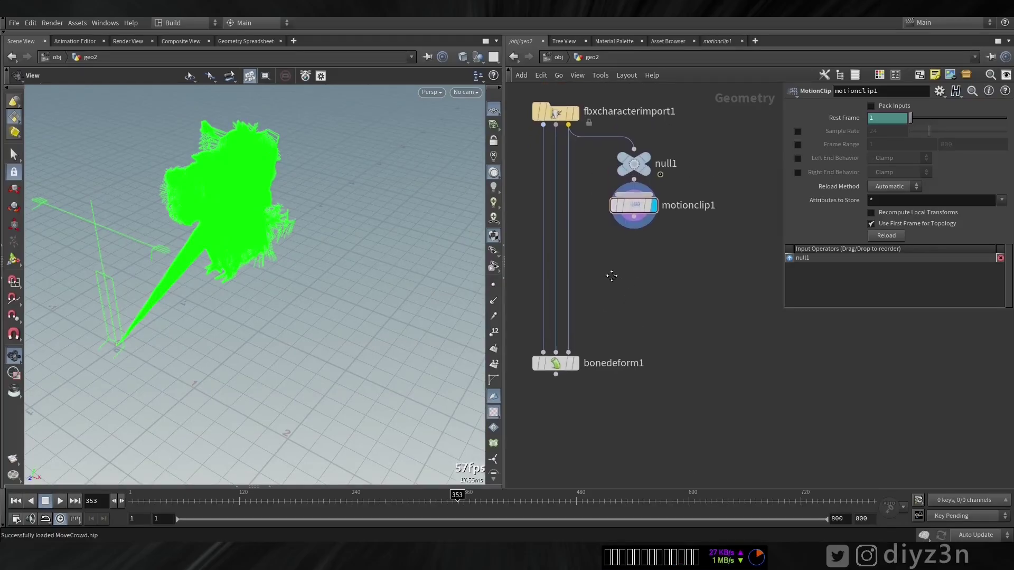
{"action": "left_click_drag", "start_coordinate": [556, 360], "coordinate": [560, 426]}
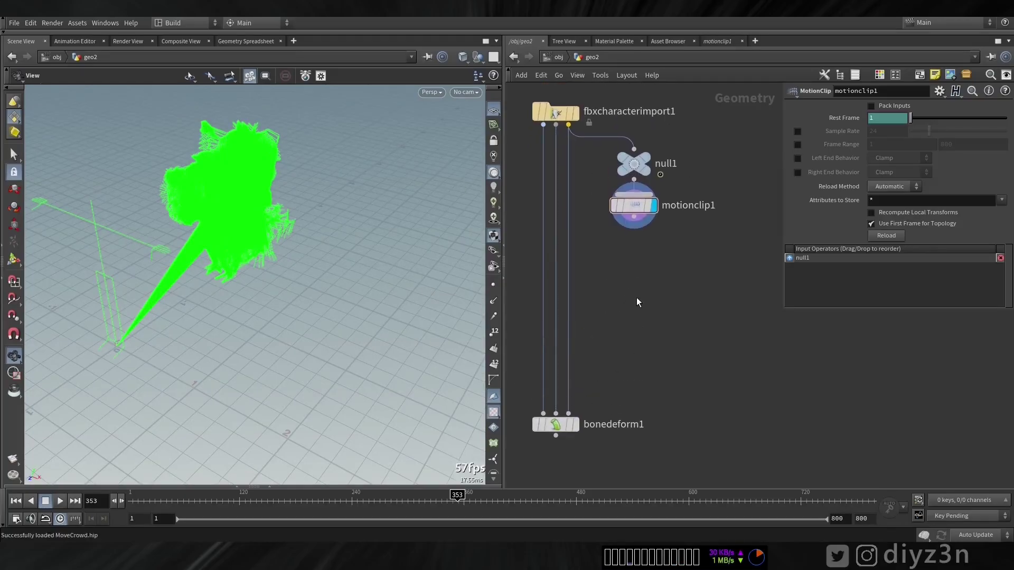
Add a MotionClip Cycle node directly after motionclip1 and display it.
{"action": "key", "text": "Tab"}
{"action": "type", "text": "mot"}
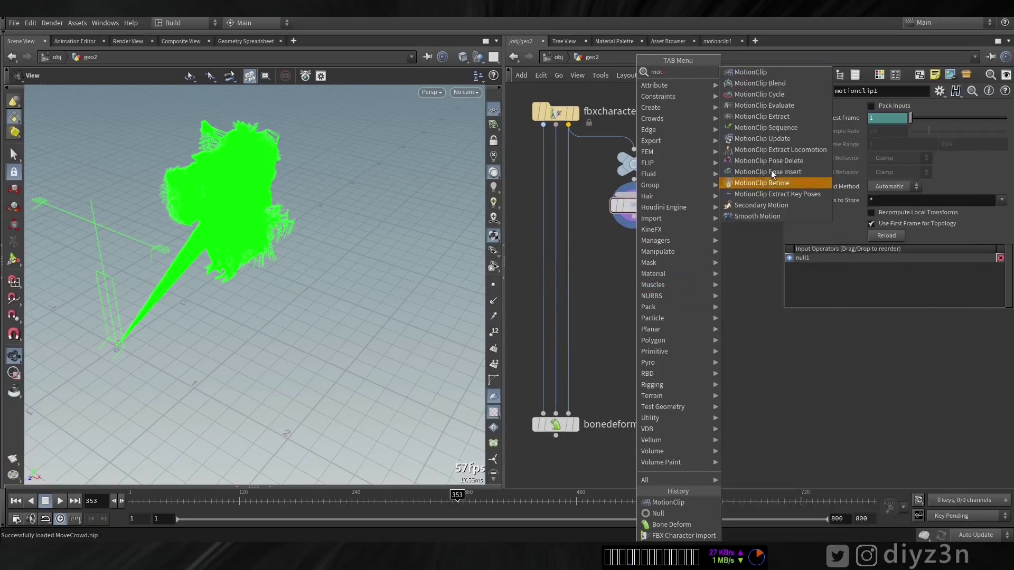
{"action": "left_click", "coordinate": [764, 94]}
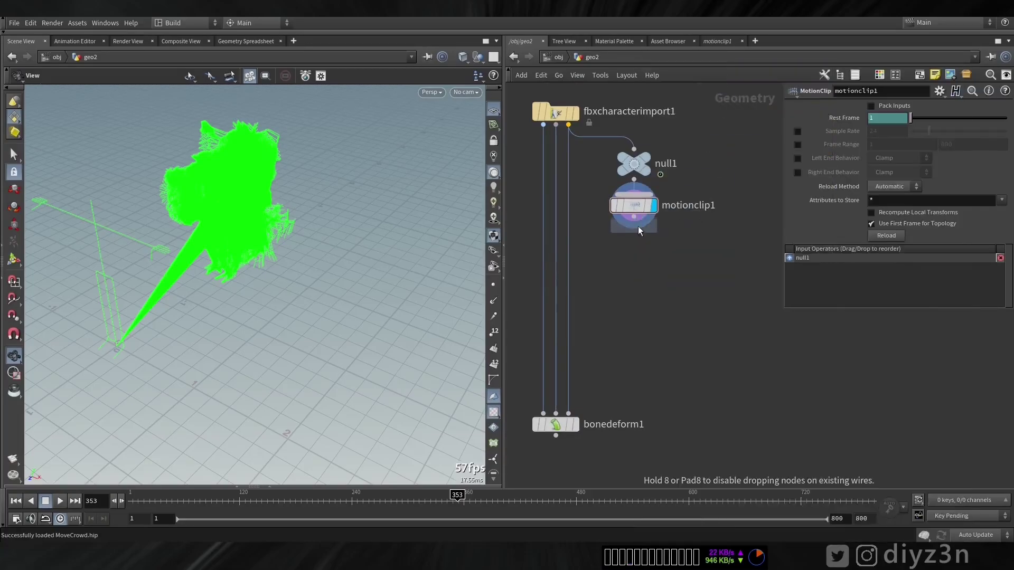
{"action": "left_click", "coordinate": [635, 251]}
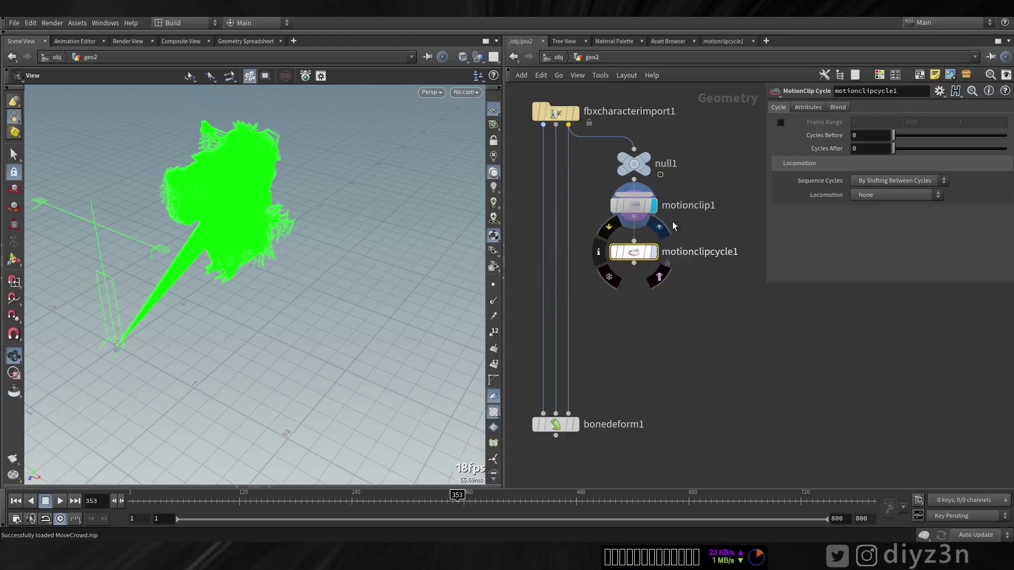
{"action": "left_click", "coordinate": [669, 224]}
Enable Frame Range on the MotionClip Cycle node, clear its default expressions and set it from 350 to 484.
{"action": "left_click", "coordinate": [781, 123]}
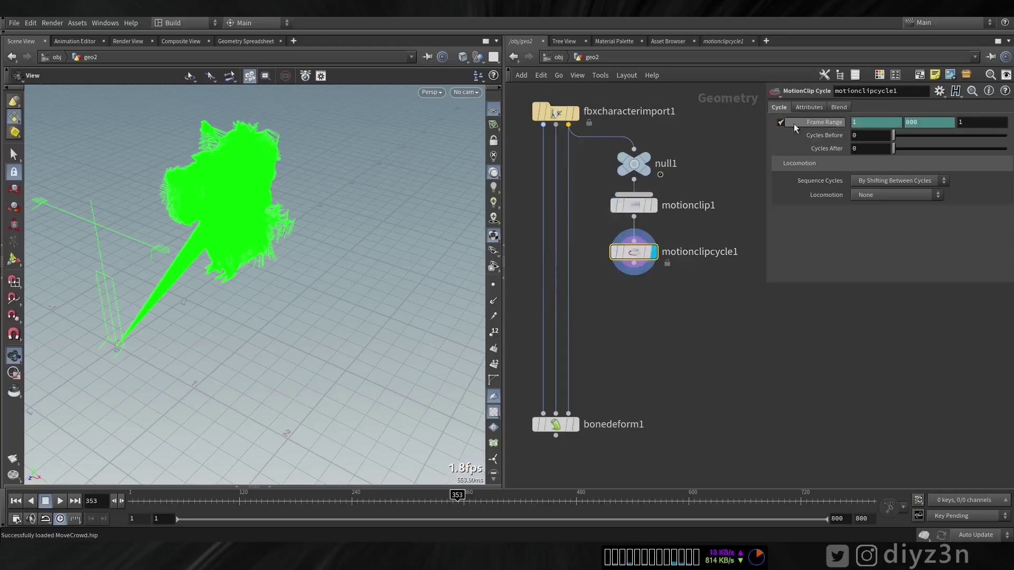
{"action": "right_click", "coordinate": [824, 123]}
{"action": "left_click", "coordinate": [851, 253]}
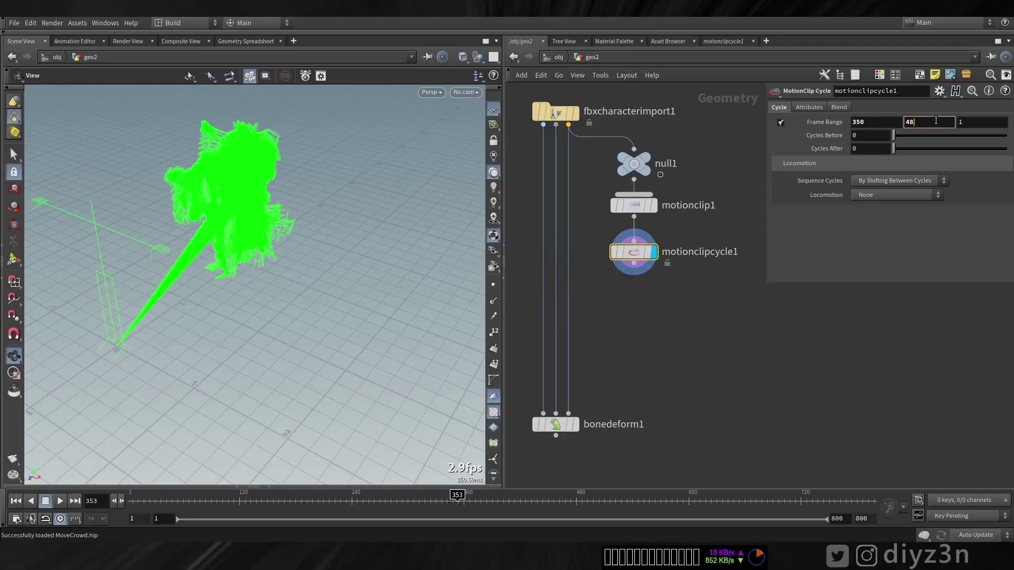
{"action": "type", "text": "4"}
{"action": "key", "text": "Return"}
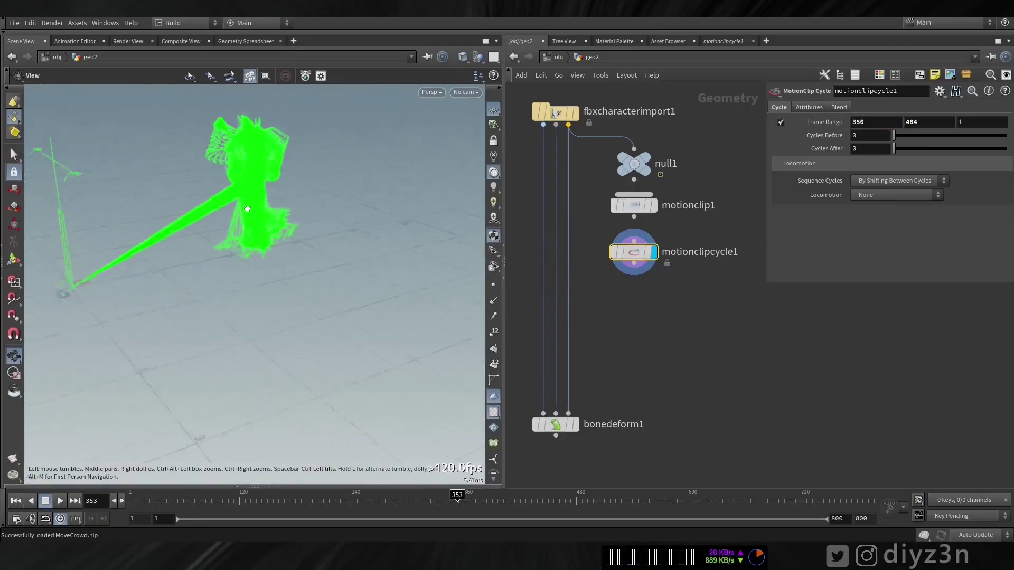
Add and display a MotionClip Evaluate node fed by motionclipcycle1, and scrub the timeline to check the skeleton's motion.
{"action": "middle_click_drag", "start_coordinate": [644, 301], "coordinate": [625, 275]}
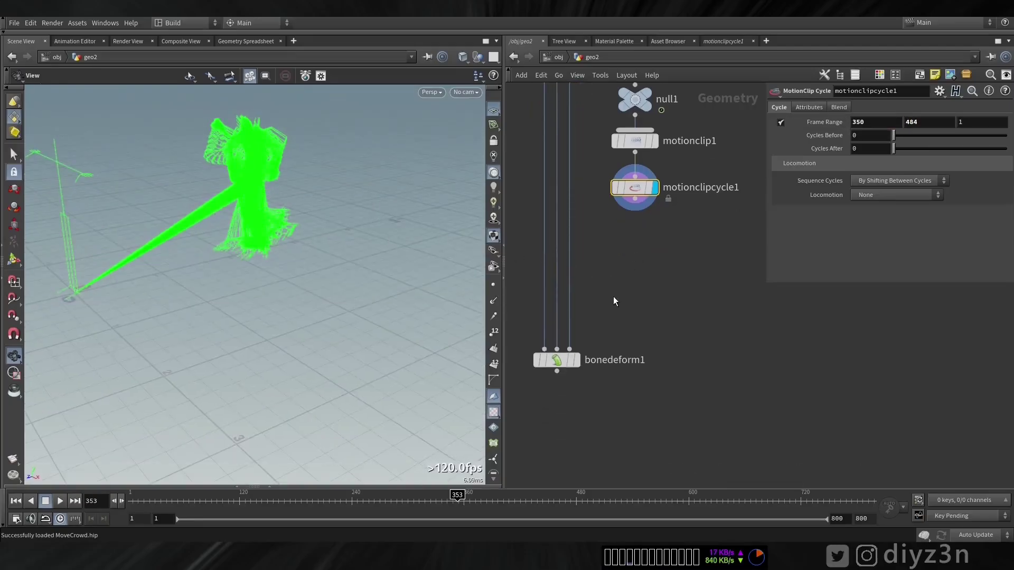
{"action": "key", "text": "Tab"}
{"action": "type", "text": "ev"}
{"action": "key", "text": "Down"}
{"action": "key", "text": "Return"}
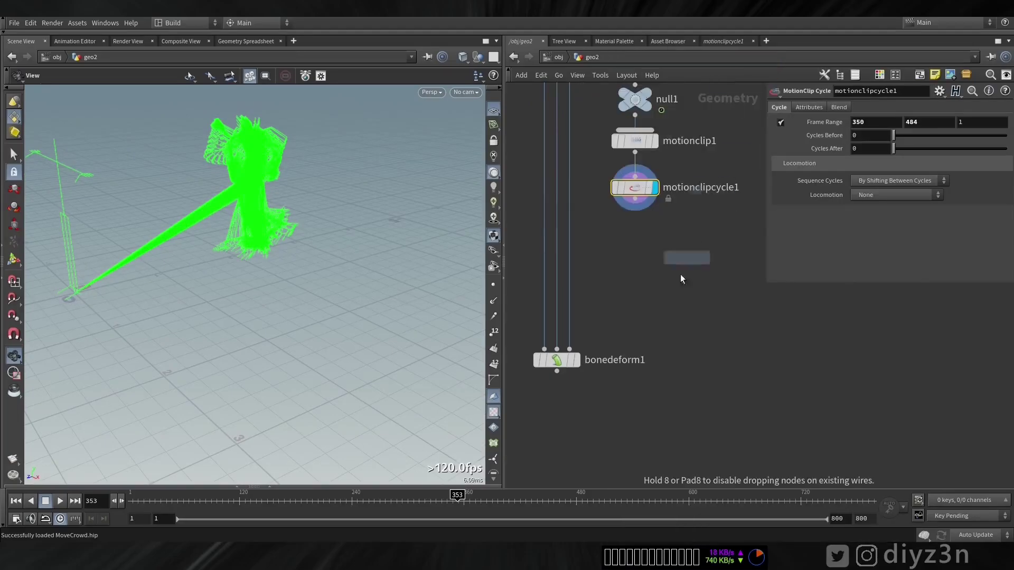
{"action": "left_click", "coordinate": [629, 275]}
{"action": "left_click", "coordinate": [635, 199]}
{"action": "left_click", "coordinate": [646, 286]}
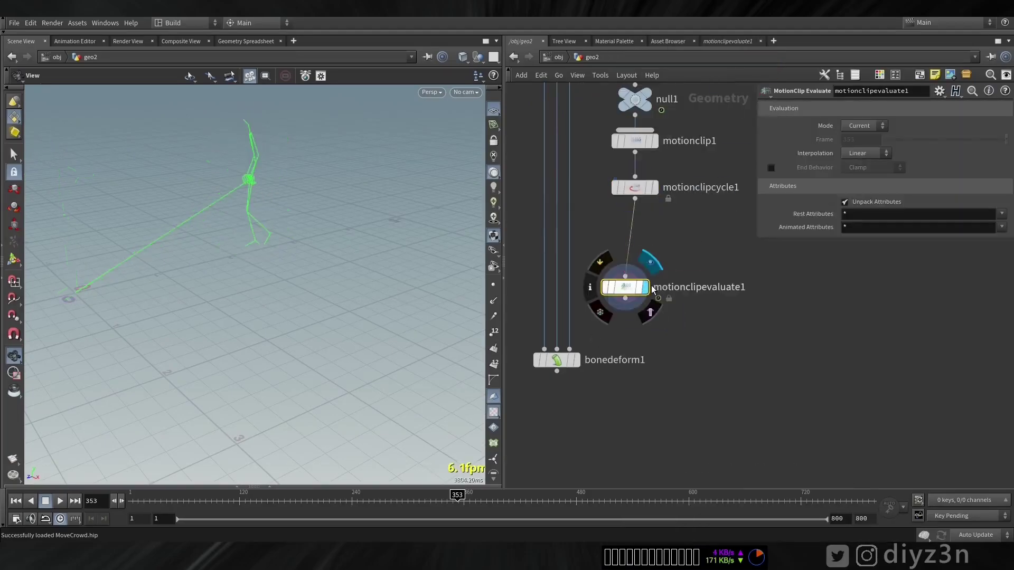
{"action": "left_click", "coordinate": [195, 500]}
{"action": "mouse_move", "coordinate": [195, 500]}
{"action": "left_mouse_down"}
{"action": "mouse_move", "coordinate": [604, 500]}
{"action": "mouse_move", "coordinate": [388, 508]}
{"action": "mouse_move", "coordinate": [481, 500]}
{"action": "left_mouse_up"}
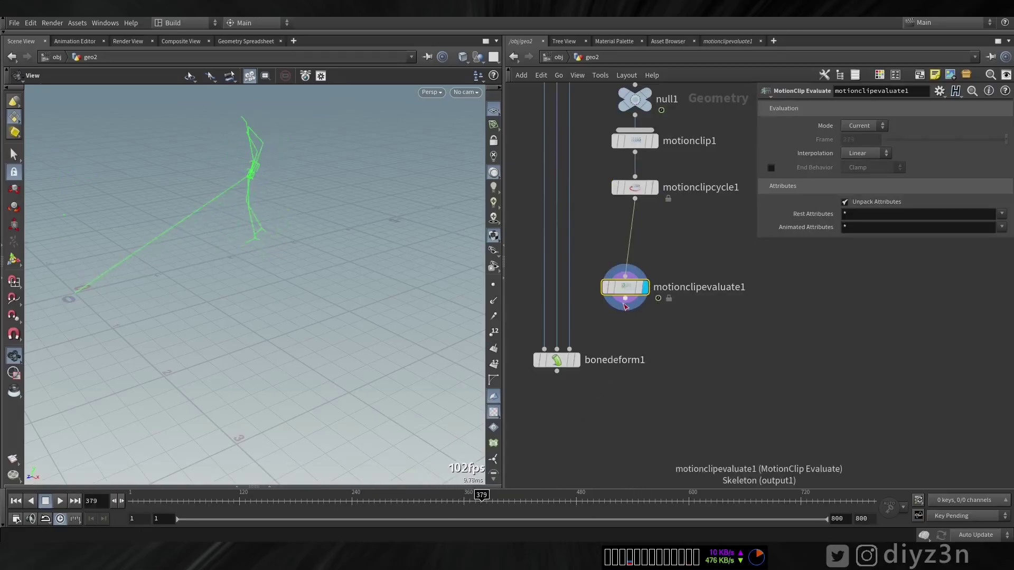
Wire motionclipevaluate1 into the third input of bonedeform1, and display the deformed character while scrubbing the timeline.
{"action": "mouse_move", "coordinate": [626, 299]}
{"action": "left_mouse_down"}
{"action": "mouse_move", "coordinate": [569, 349]}
{"action": "mouse_move", "coordinate": [635, 296]}
{"action": "left_mouse_up"}
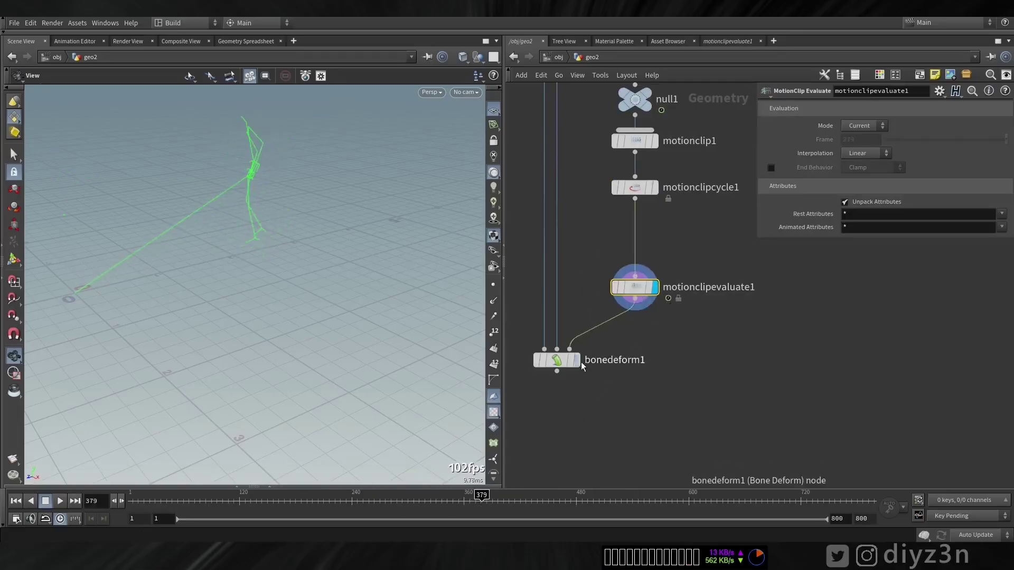
{"action": "left_click", "coordinate": [576, 360]}
{"action": "mouse_move", "coordinate": [370, 499]}
{"action": "left_mouse_down"}
{"action": "mouse_move", "coordinate": [735, 497]}
{"action": "mouse_move", "coordinate": [403, 498]}
{"action": "mouse_move", "coordinate": [528, 500]}
{"action": "left_mouse_up"}
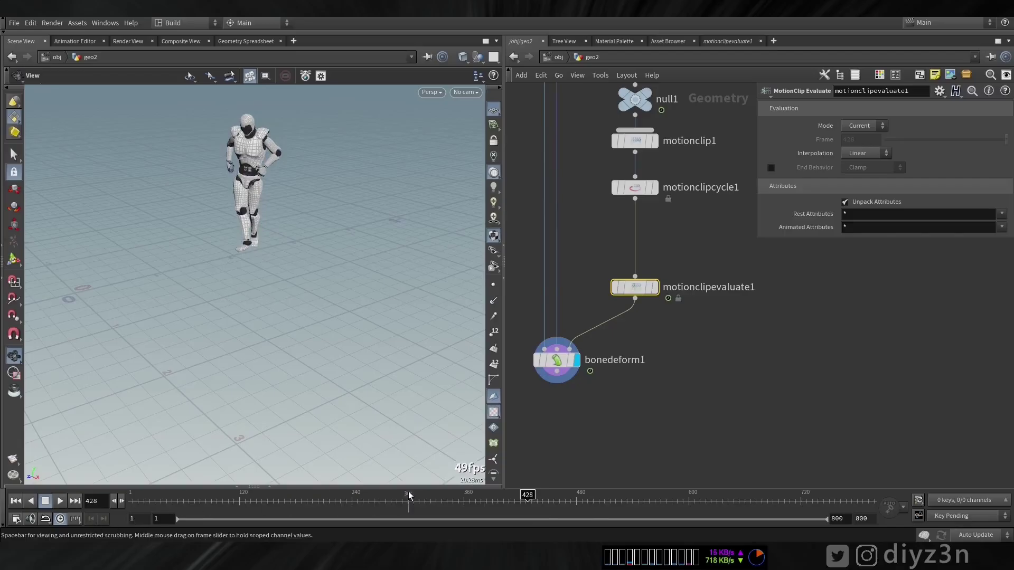
{"action": "left_click", "coordinate": [506, 500]}
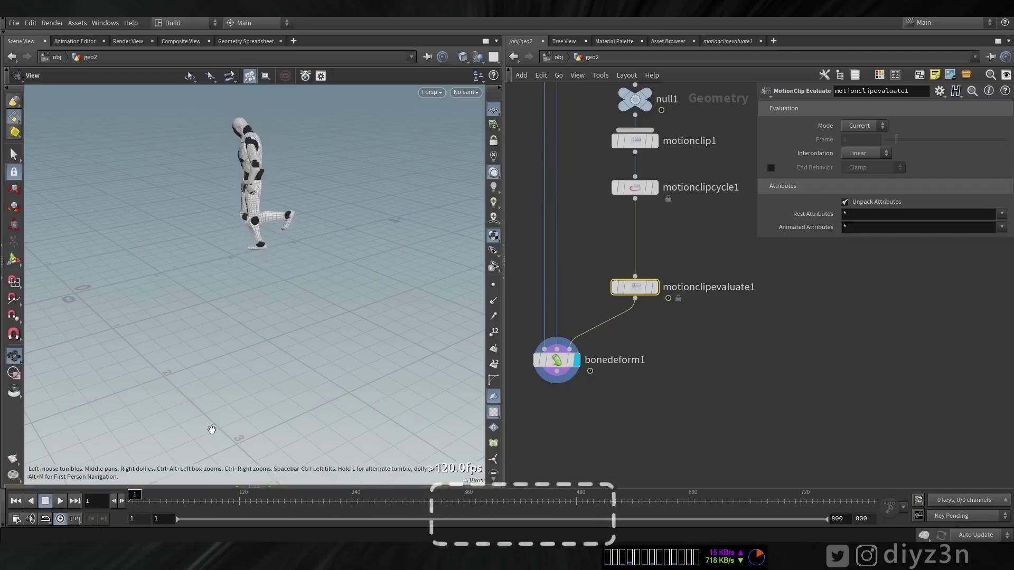
Move motionclipevaluate1 down and insert a MotionClip Retime node between it and motionclipcycle1.
{"action": "middle_click_drag", "start_coordinate": [651, 235], "coordinate": [649, 261]}
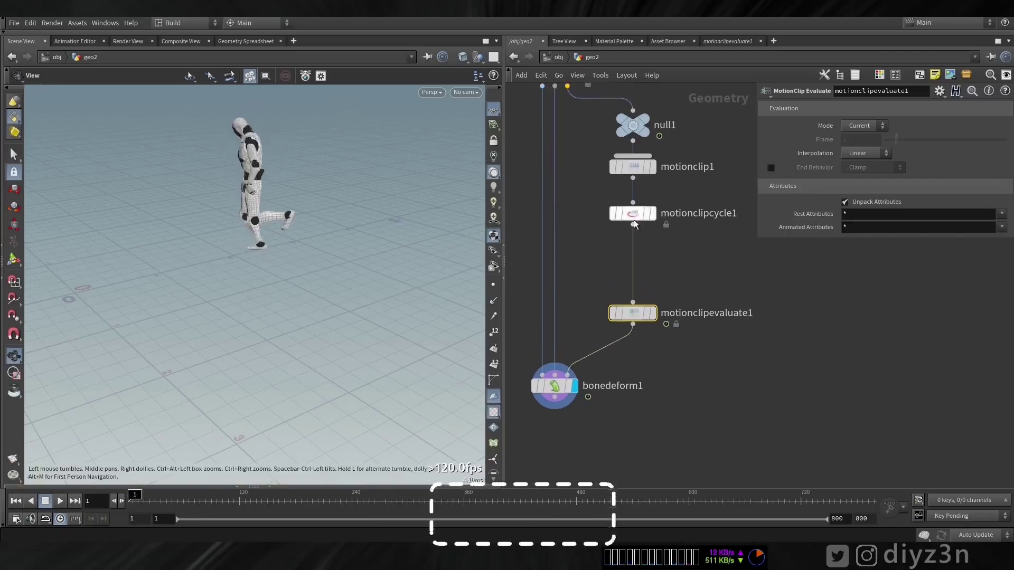
{"action": "left_click", "coordinate": [633, 217]}
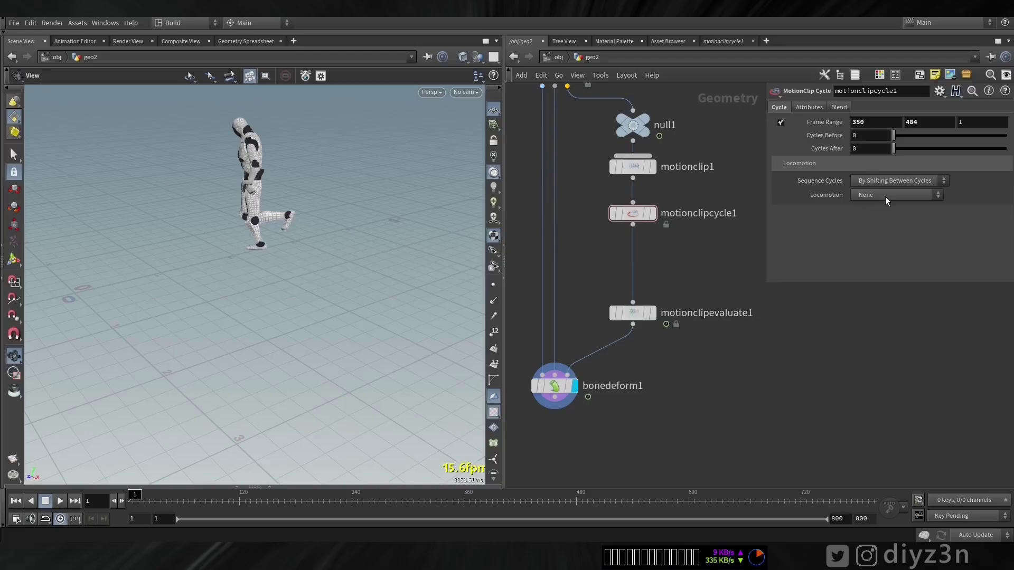
{"action": "left_click_drag", "start_coordinate": [648, 313], "coordinate": [648, 338]}
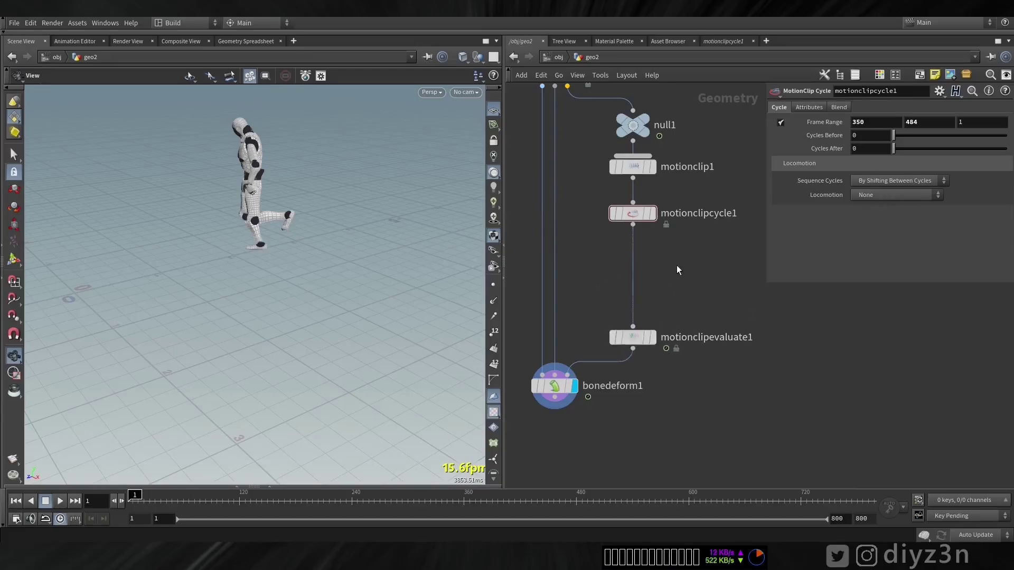
{"action": "key", "text": "Tab"}
{"action": "type", "text": "mot"}
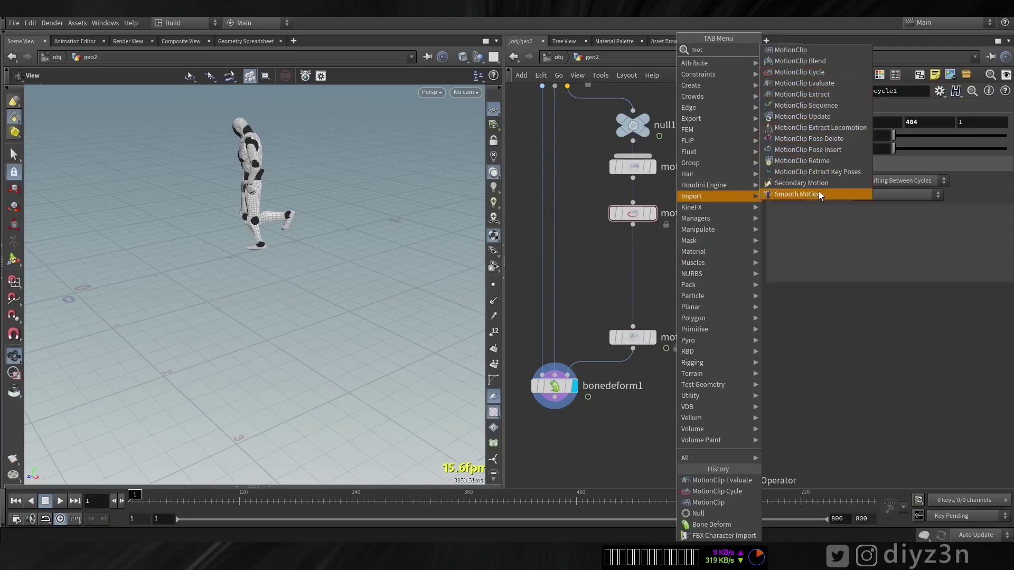
{"action": "left_click", "coordinate": [822, 160]}
{"action": "left_click", "coordinate": [633, 265]}
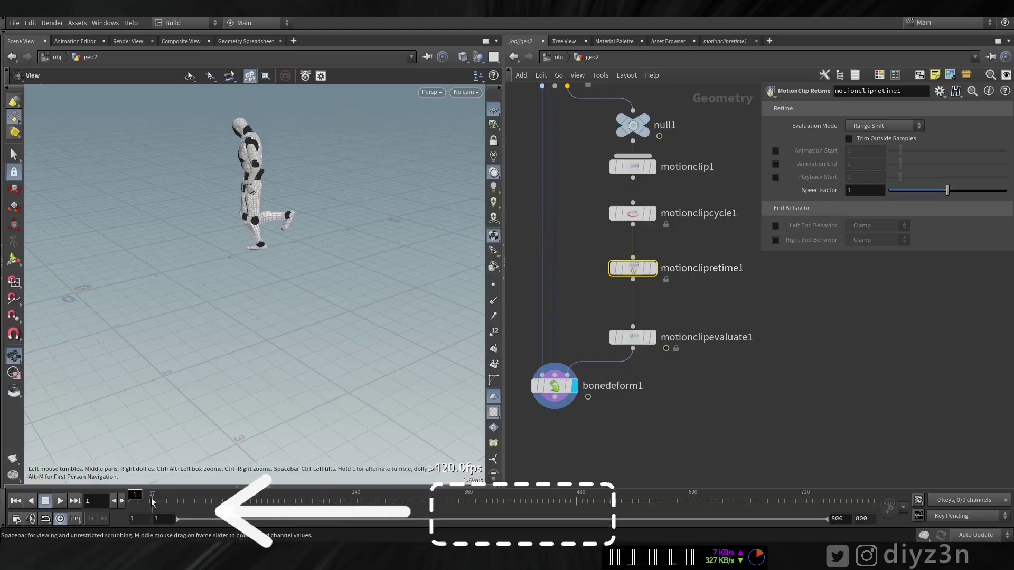
Enable Playback Start on motionclipretime1 so the clip plays from frame 1, and scrub the timeline to check it.
{"action": "left_click", "coordinate": [775, 177]}
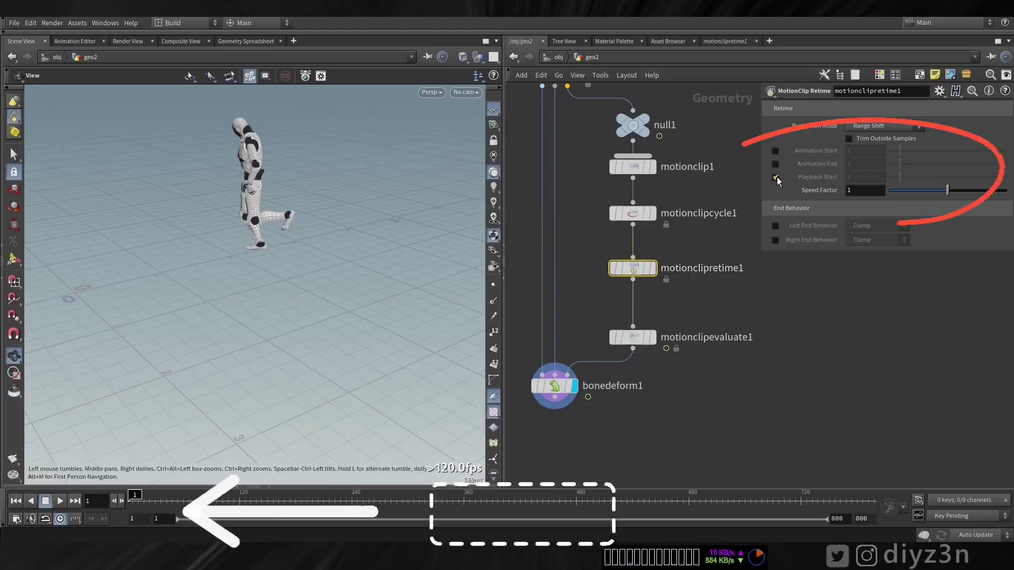
{"action": "left_click_drag", "start_coordinate": [135, 495], "coordinate": [294, 495]}
{"action": "mouse_move", "coordinate": [567, 501]}
{"action": "left_mouse_down"}
{"action": "mouse_move", "coordinate": [135, 499]}
{"action": "mouse_move", "coordinate": [445, 500]}
{"action": "mouse_move", "coordinate": [377, 499]}
{"action": "left_mouse_up"}
Set Cycles After to 1 on motionclipcycle1, and play and scrub the animation around the point where the cycles meet.
{"action": "left_click", "coordinate": [636, 215]}
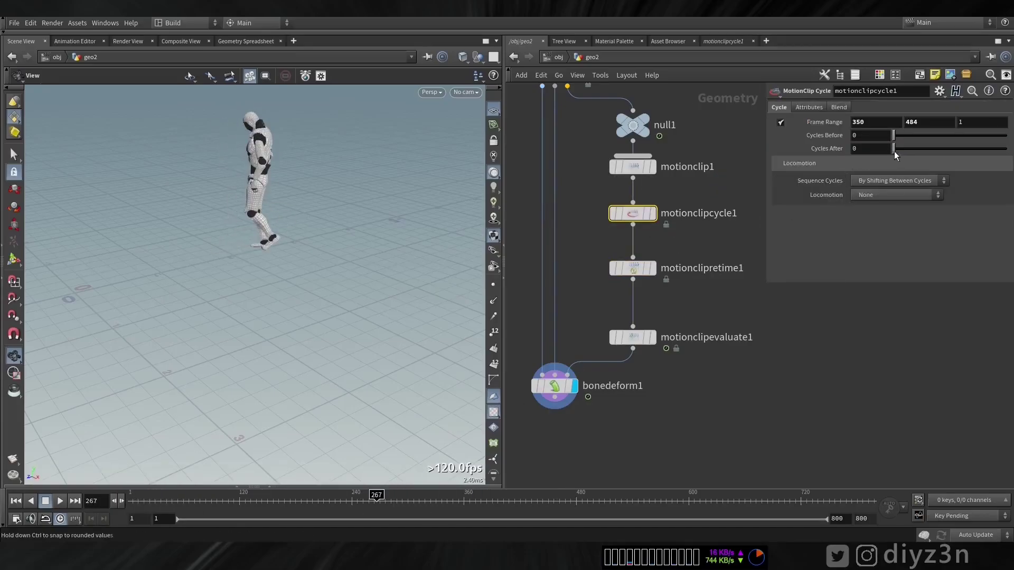
{"action": "left_click_drag", "start_coordinate": [894, 152], "coordinate": [1008, 150]}
{"action": "mouse_move", "coordinate": [142, 502]}
{"action": "left_mouse_down"}
{"action": "mouse_move", "coordinate": [127, 502]}
{"action": "mouse_move", "coordinate": [647, 501]}
{"action": "mouse_move", "coordinate": [127, 501]}
{"action": "left_mouse_up"}
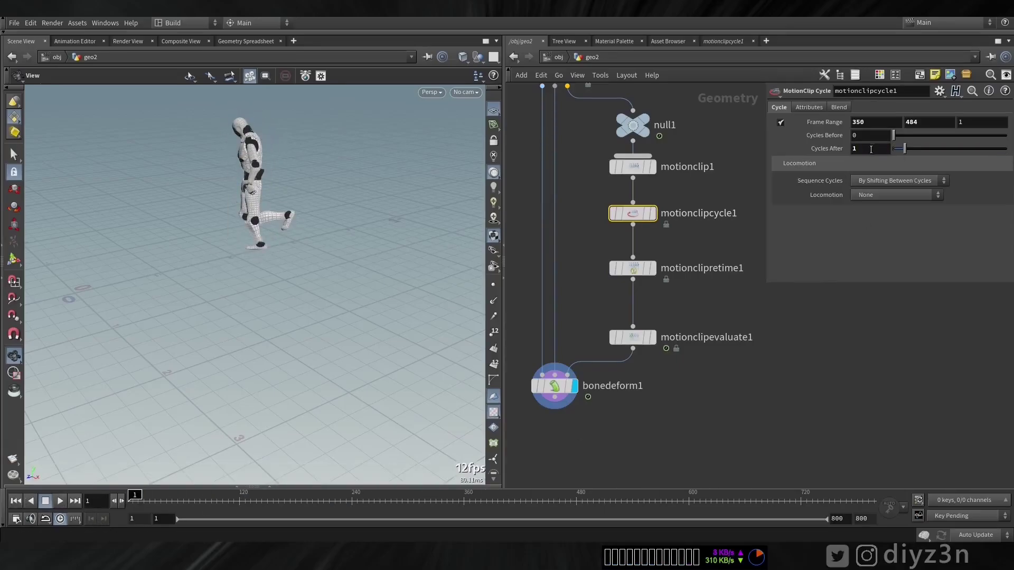
{"action": "left_click", "coordinate": [59, 501]}
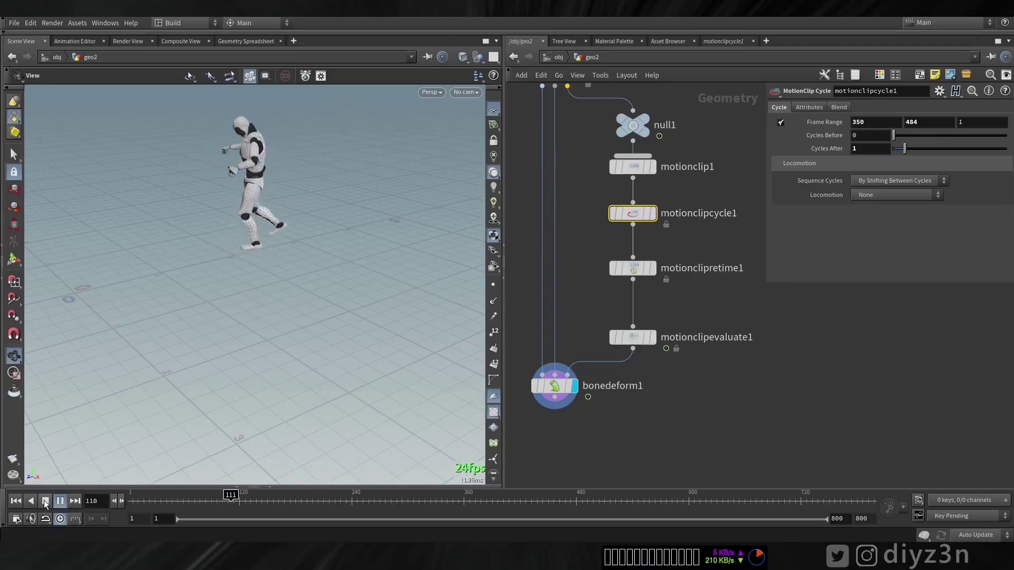
{"action": "scroll", "coordinate": [332, 240], "scroll_direction": "up", "scroll_amount": 5}
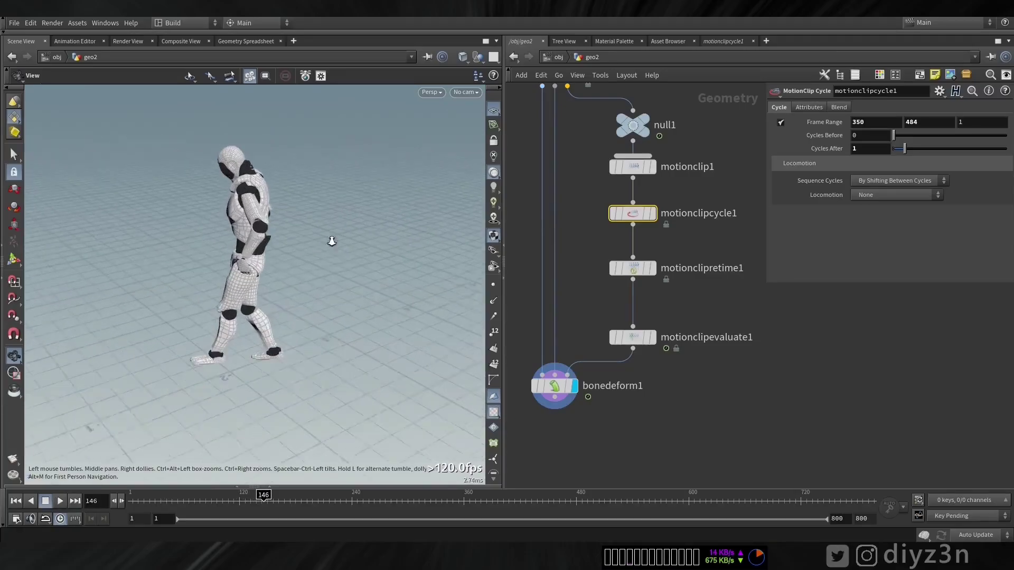
{"action": "left_click", "coordinate": [254, 500]}
{"action": "left_click_drag", "start_coordinate": [254, 502], "coordinate": [251, 503]}
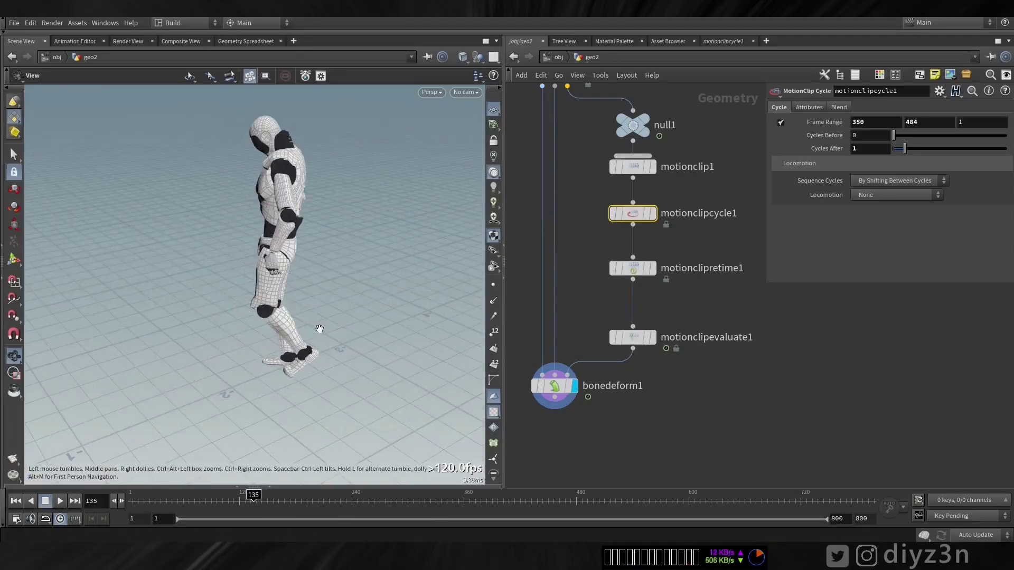
Set Blend Frames to 10 and enable Blend Start to End on motionclipcycle1, and play the animation to check the transition.
{"action": "left_click", "coordinate": [837, 108]}
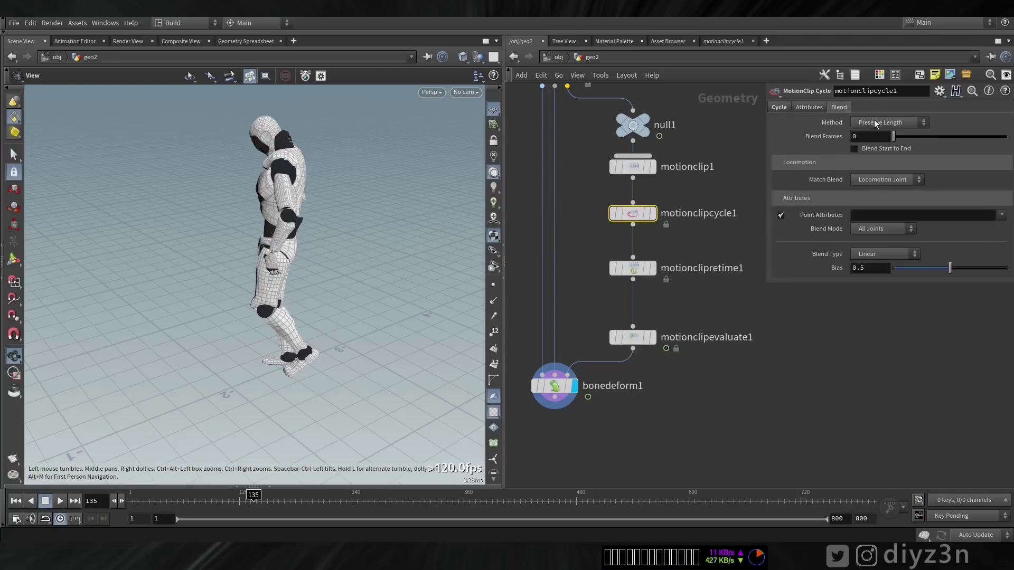
{"action": "left_click_drag", "start_coordinate": [892, 138], "coordinate": [905, 139]}
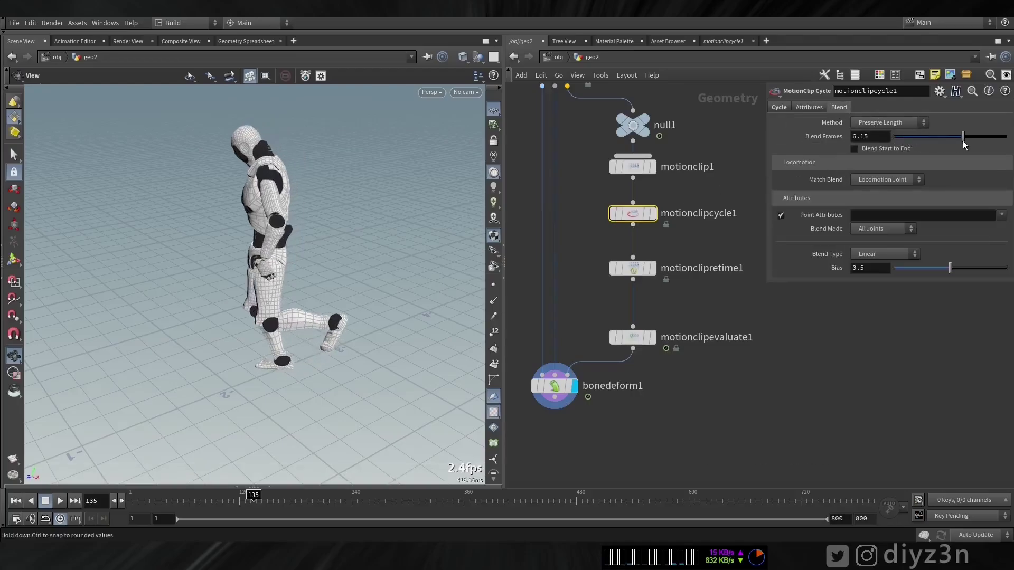
{"action": "left_click", "coordinate": [250, 501]}
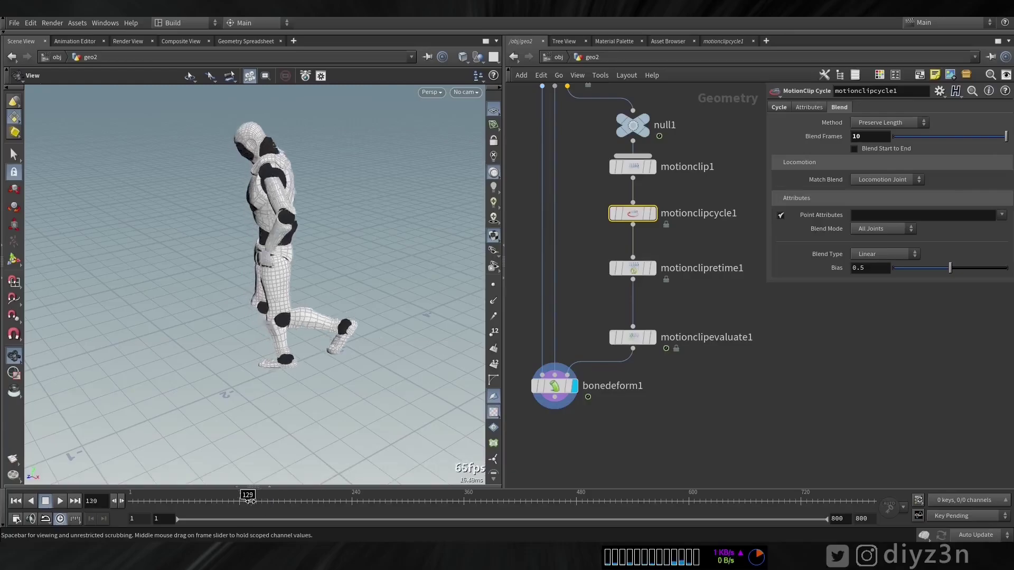
{"action": "mouse_move", "coordinate": [261, 500]}
{"action": "left_mouse_down"}
{"action": "mouse_move", "coordinate": [223, 501]}
{"action": "mouse_move", "coordinate": [271, 501]}
{"action": "left_mouse_up"}
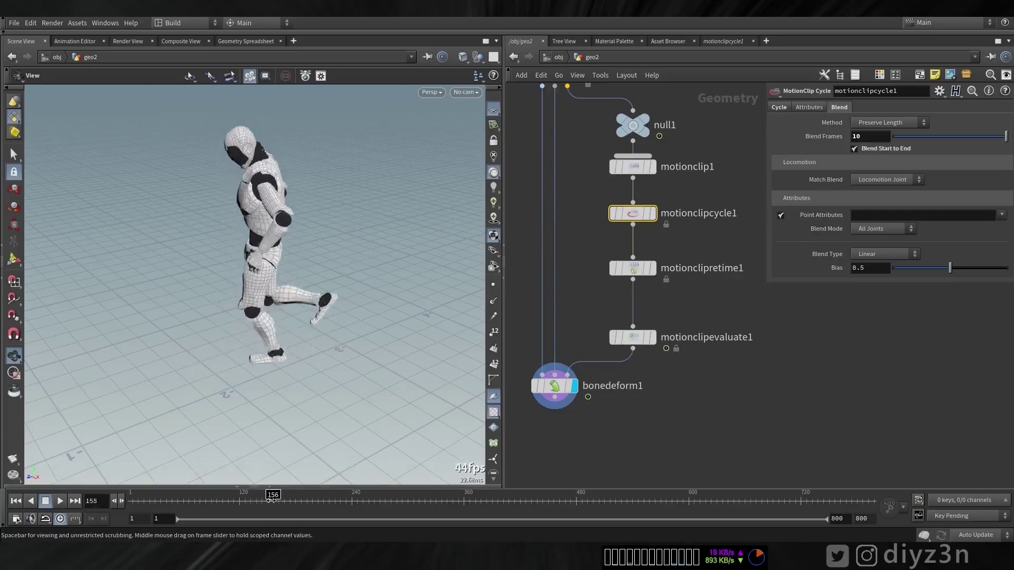
{"action": "left_click", "coordinate": [60, 501]}
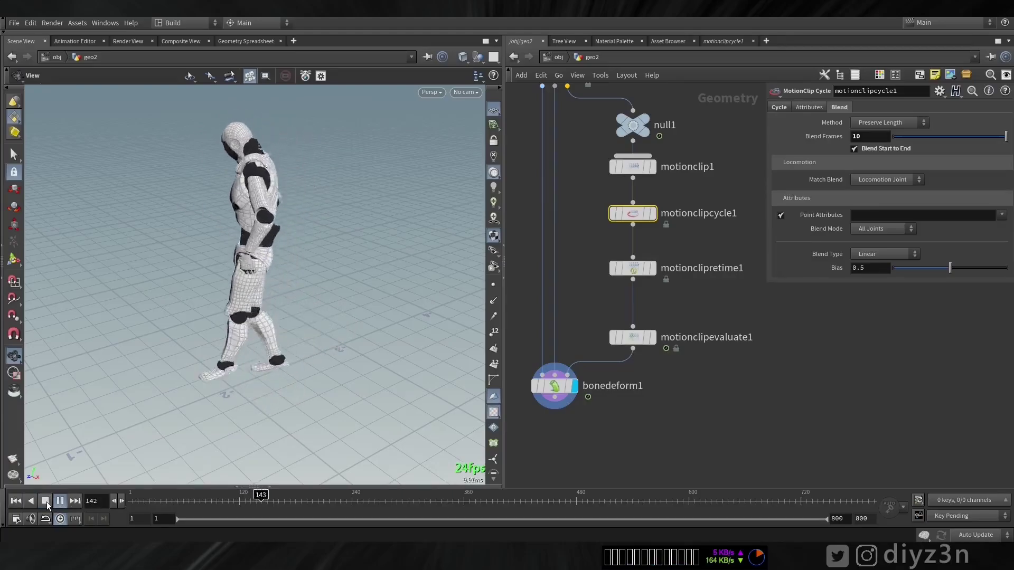
{"action": "left_click", "coordinate": [46, 502]}
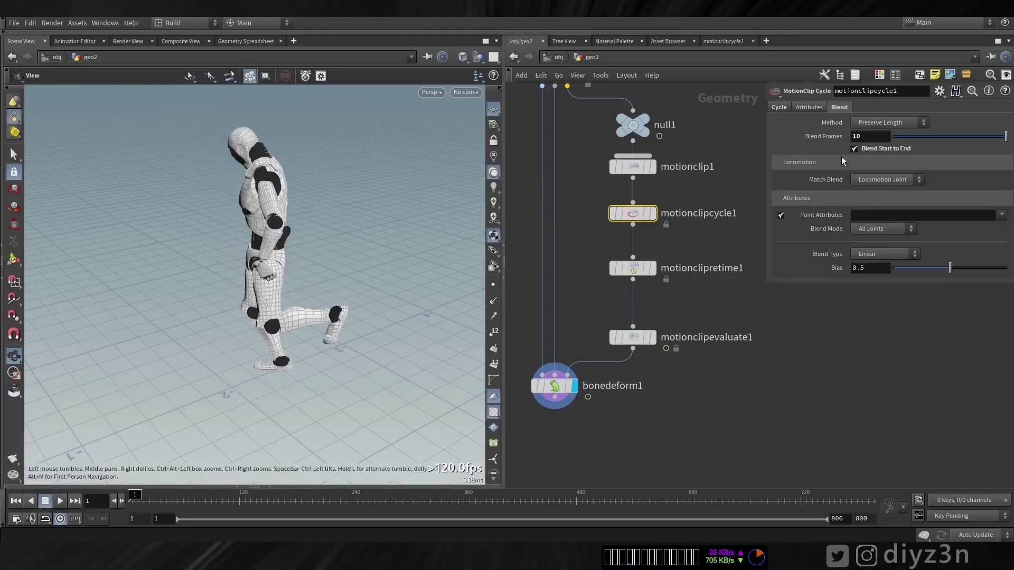
Review the attribute and cycle settings of motionclipcycle1 and move the bonedeform1 node further down the network.
{"action": "left_click", "coordinate": [808, 107]}
{"action": "left_click", "coordinate": [779, 108]}
{"action": "middle_click_drag", "start_coordinate": [603, 404], "coordinate": [618, 345]}
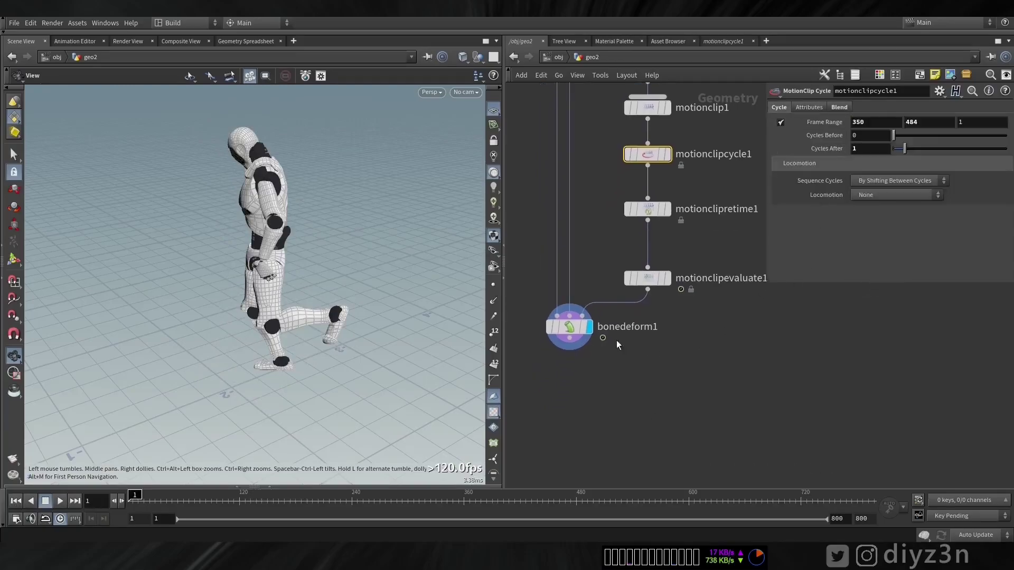
{"action": "left_click_drag", "start_coordinate": [577, 328], "coordinate": [576, 349]}
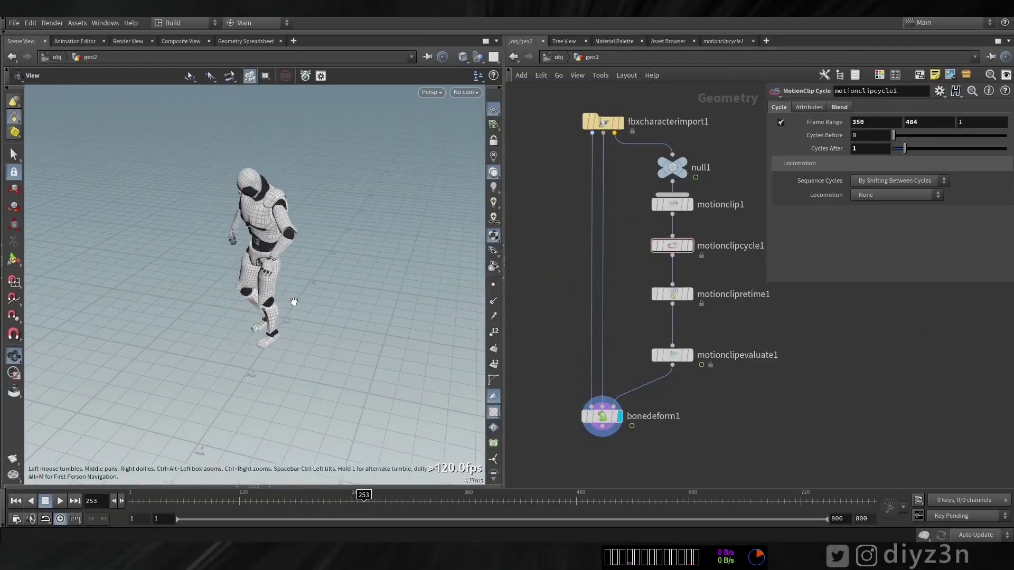
Try an Agent node with Character Rig as input, referencing motionclipevaluate1 as its rig, and display it.
{"action": "key", "text": "Tab"}
{"action": "mouse_move", "coordinate": [619, 99]}
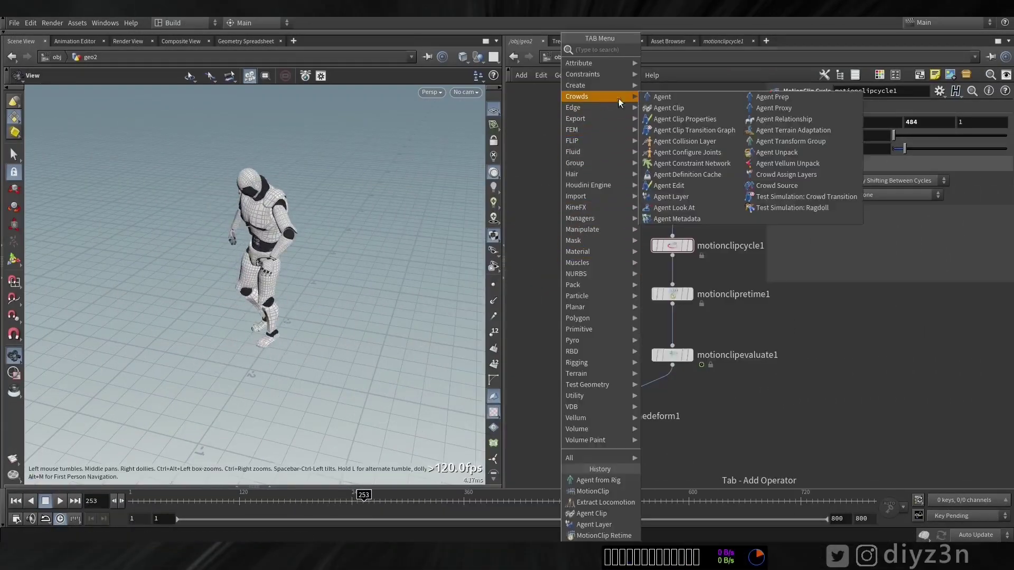
{"action": "left_click", "coordinate": [681, 97]}
{"action": "left_click", "coordinate": [539, 303]}
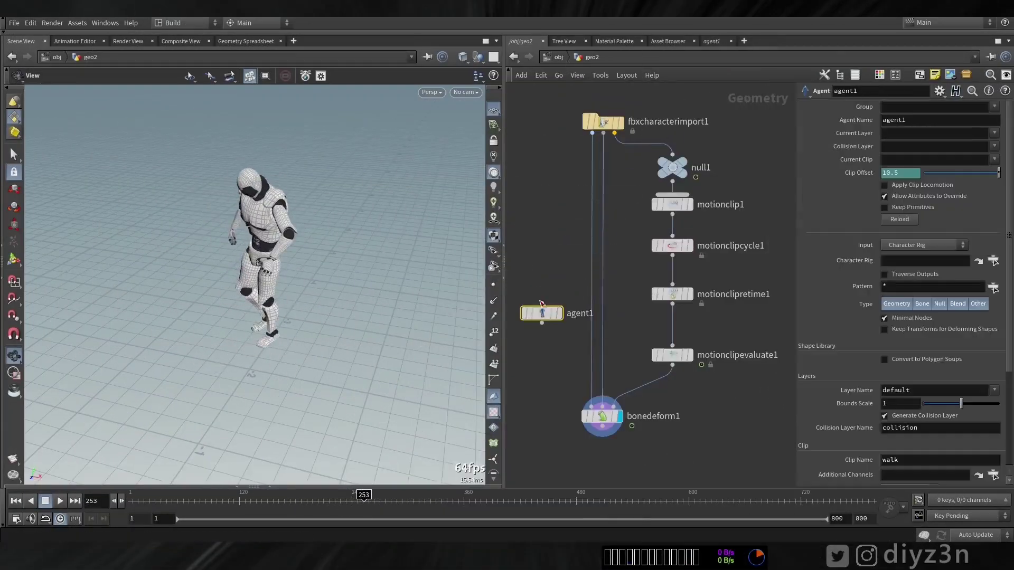
{"action": "left_click", "coordinate": [925, 246]}
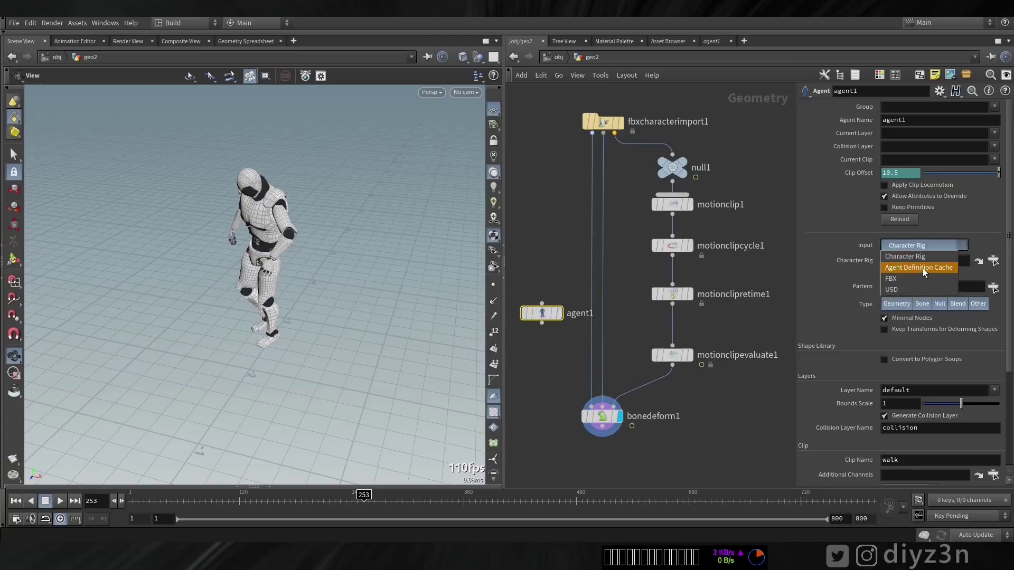
{"action": "left_click", "coordinate": [915, 257]}
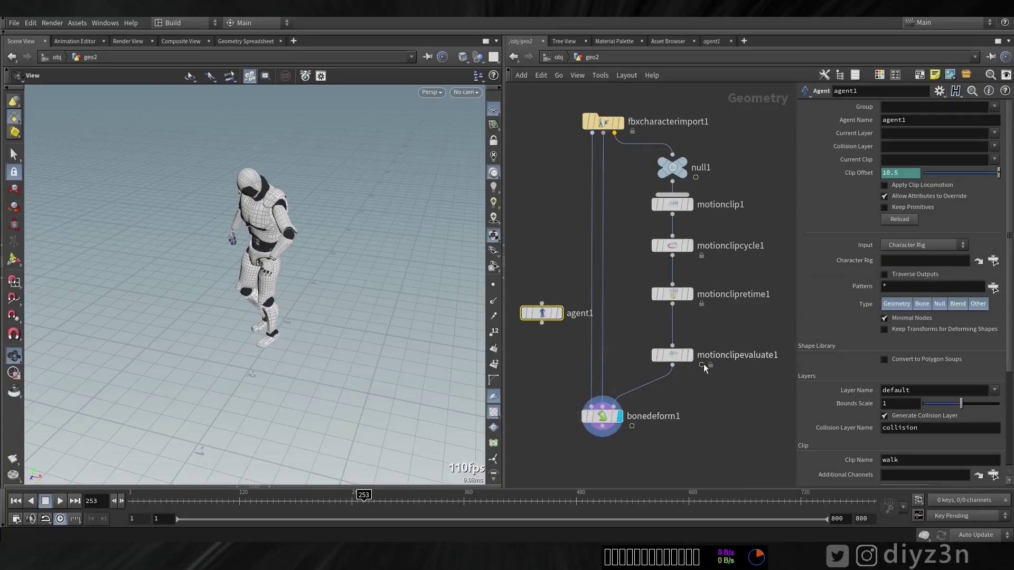
{"action": "left_click_drag", "start_coordinate": [672, 355], "coordinate": [924, 260]}
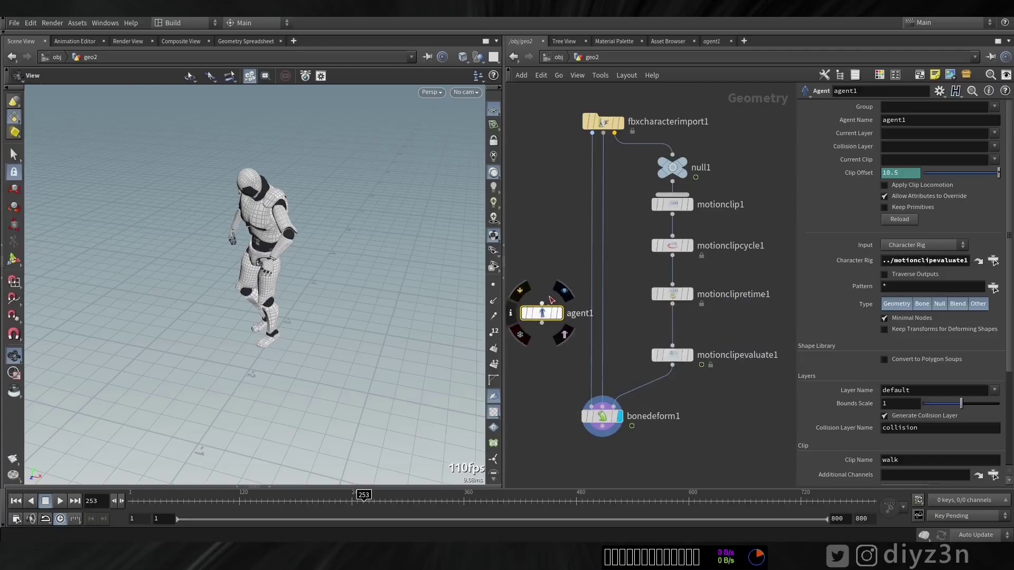
{"action": "left_click", "coordinate": [558, 313]}
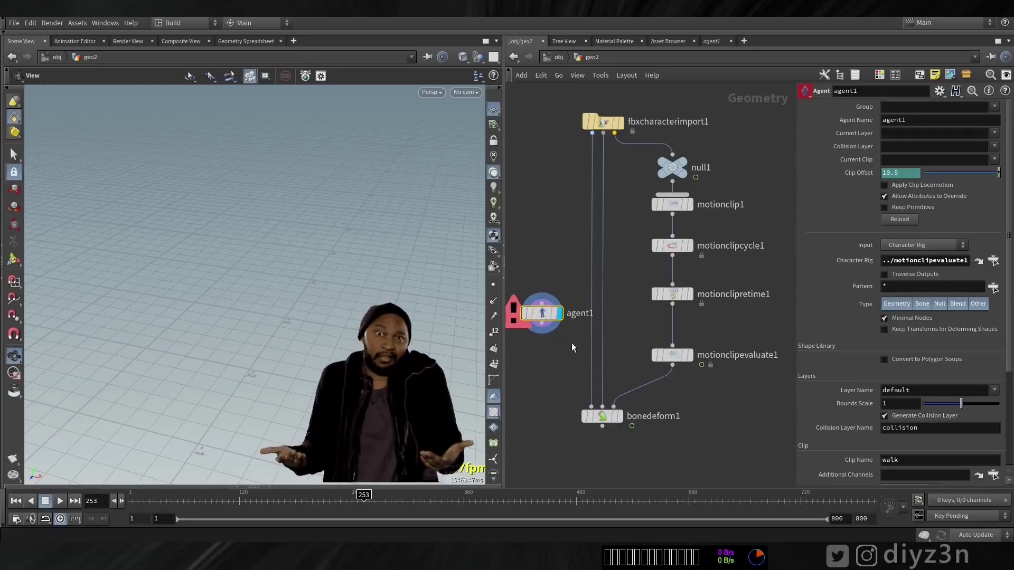
Display motionclipretime1 and delete the agent1 and bonedeform1 nodes.
{"action": "left_click", "coordinate": [690, 294]}
{"action": "left_click", "coordinate": [602, 417]}
{"action": "key", "text": "Delete"}
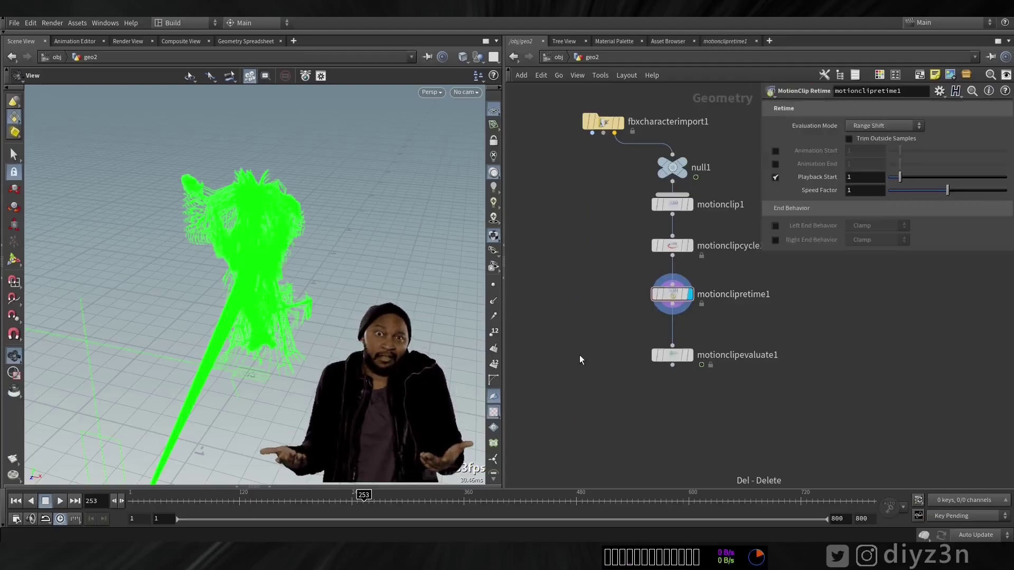
Add an Agent from Rig node fed by the Animated Pose output of fbxcharacterimport1, and display it at frame 1.
{"action": "key", "text": "Tab"}
{"action": "type", "text": "age"}
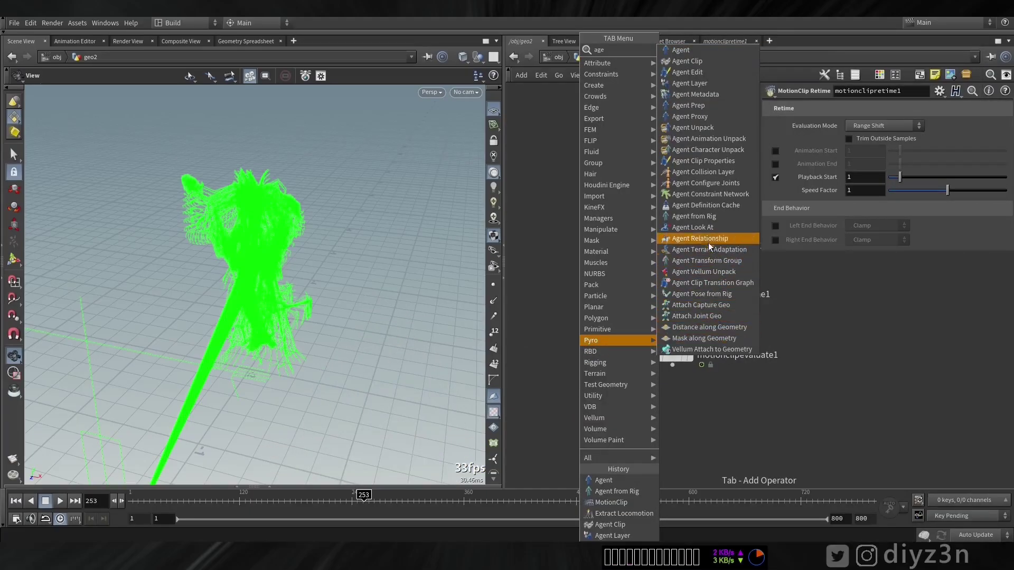
{"action": "left_click", "coordinate": [698, 217]}
{"action": "left_click", "coordinate": [578, 321]}
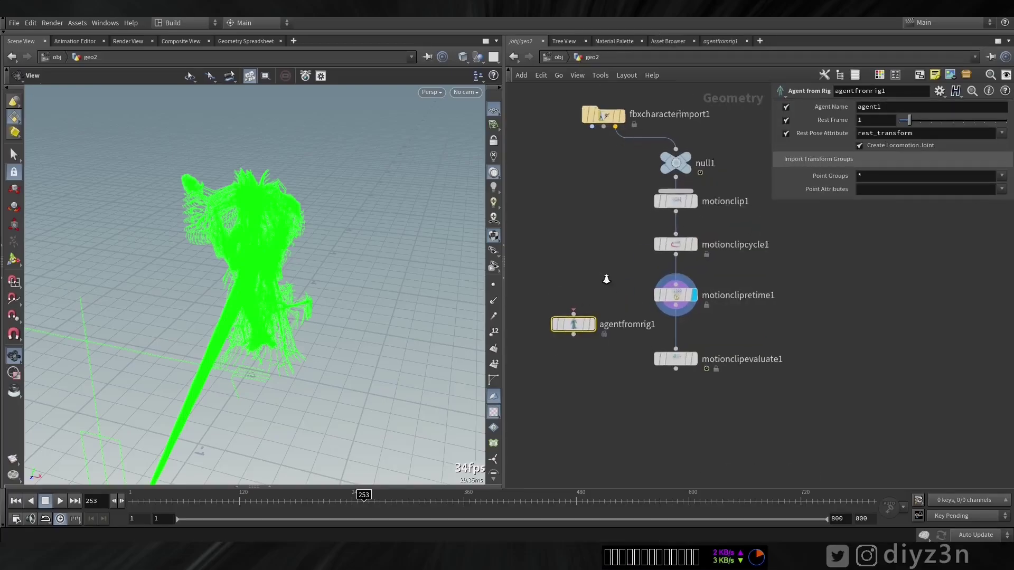
{"action": "scroll", "coordinate": [604, 278], "scroll_direction": "up", "scroll_amount": 2}
{"action": "left_click", "coordinate": [570, 318]}
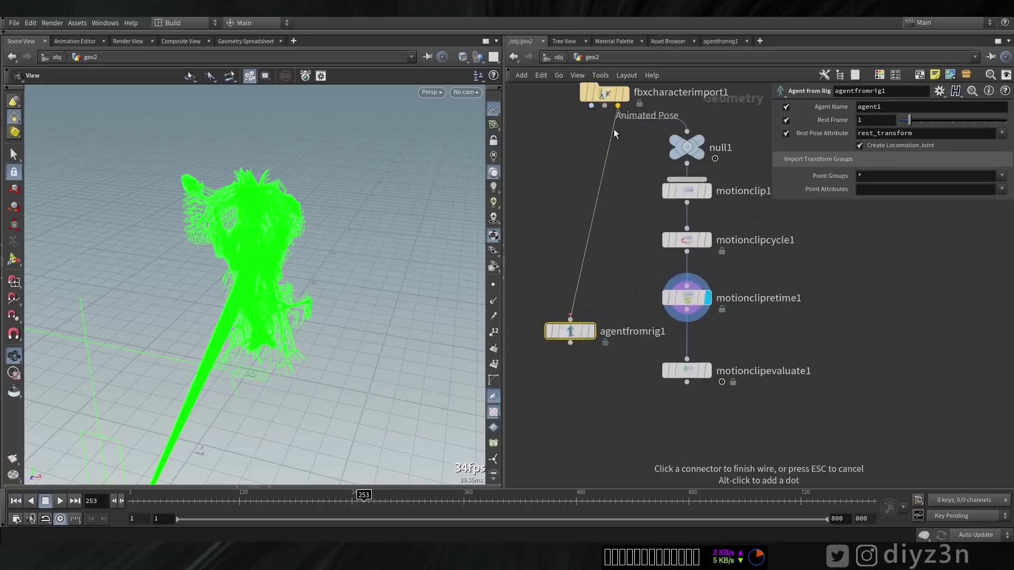
{"action": "left_click", "coordinate": [616, 107]}
{"action": "left_click", "coordinate": [592, 332]}
{"action": "left_click", "coordinate": [132, 498]}
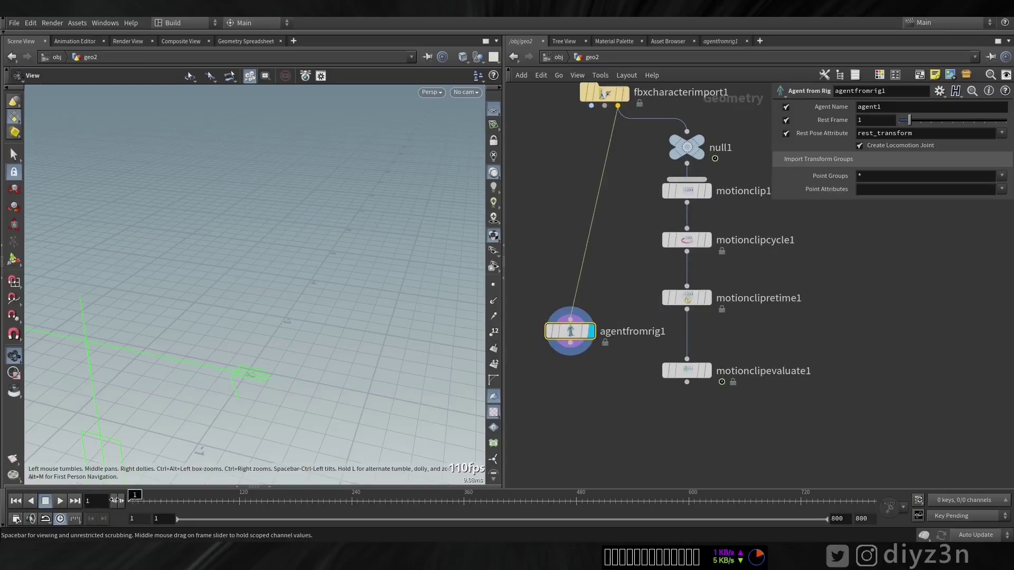
Move agentfromrig1 up and display fbxcharacterimport1 to view the character in its rest pose.
{"action": "left_click_drag", "start_coordinate": [573, 329], "coordinate": [578, 290]}
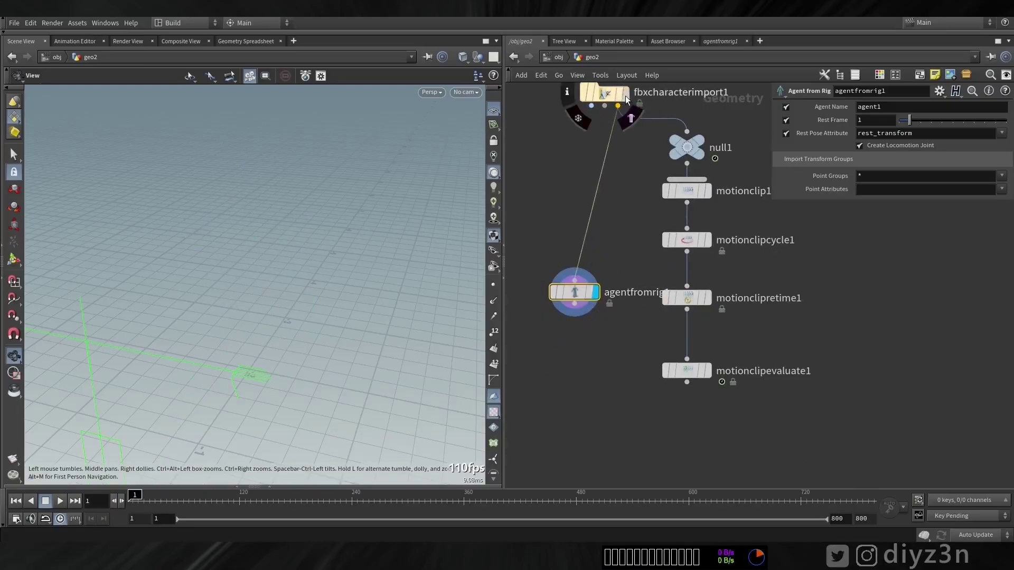
{"action": "left_click", "coordinate": [626, 95]}
{"action": "middle_click_drag", "start_coordinate": [125, 338], "coordinate": [242, 255]}
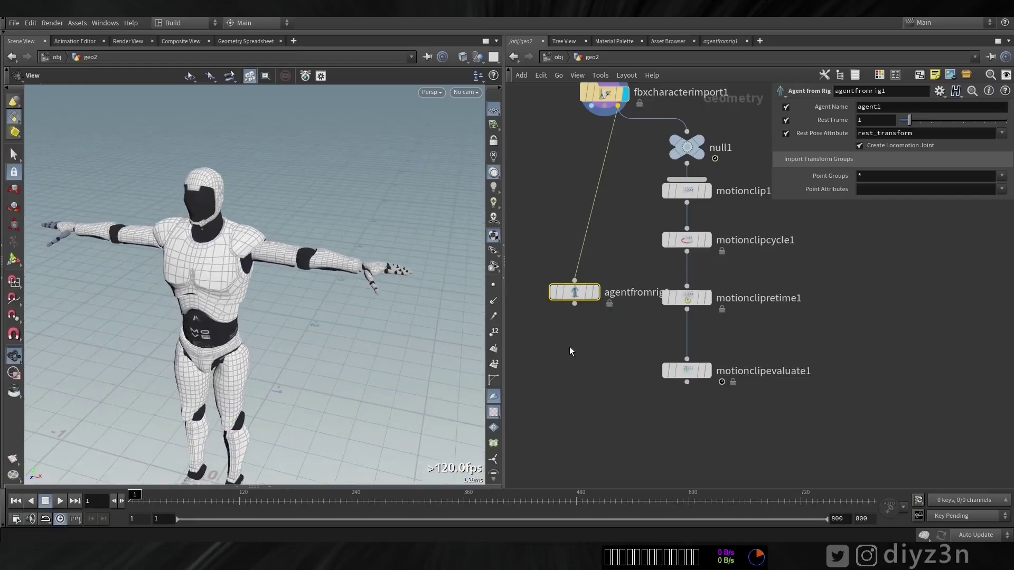
Add and display an Agent Layer node, wiring agentfromrig1 into its first input and the first output of fbxcharacterimport1 into its second.
{"action": "key", "text": "Tab"}
{"action": "type", "text": "layer"}
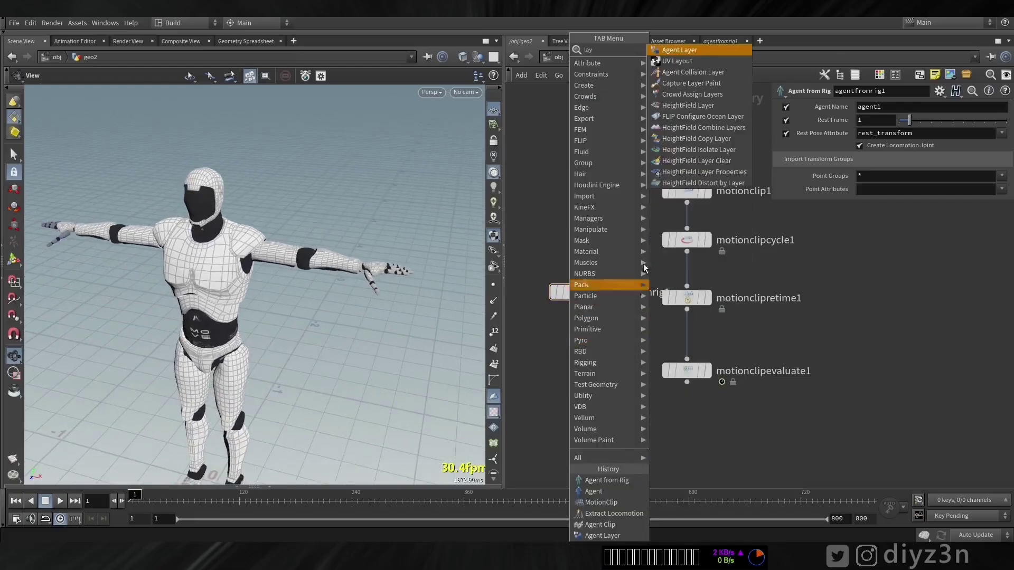
{"action": "left_click", "coordinate": [705, 52]}
{"action": "left_click", "coordinate": [585, 378]}
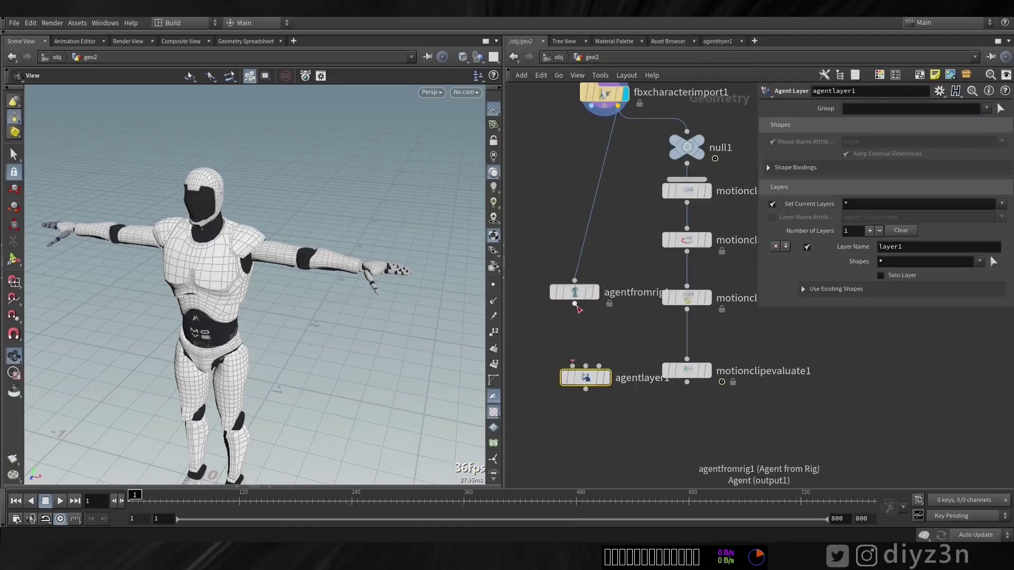
{"action": "left_click", "coordinate": [588, 367]}
{"action": "left_click", "coordinate": [591, 105]}
{"action": "left_click", "coordinate": [606, 377]}
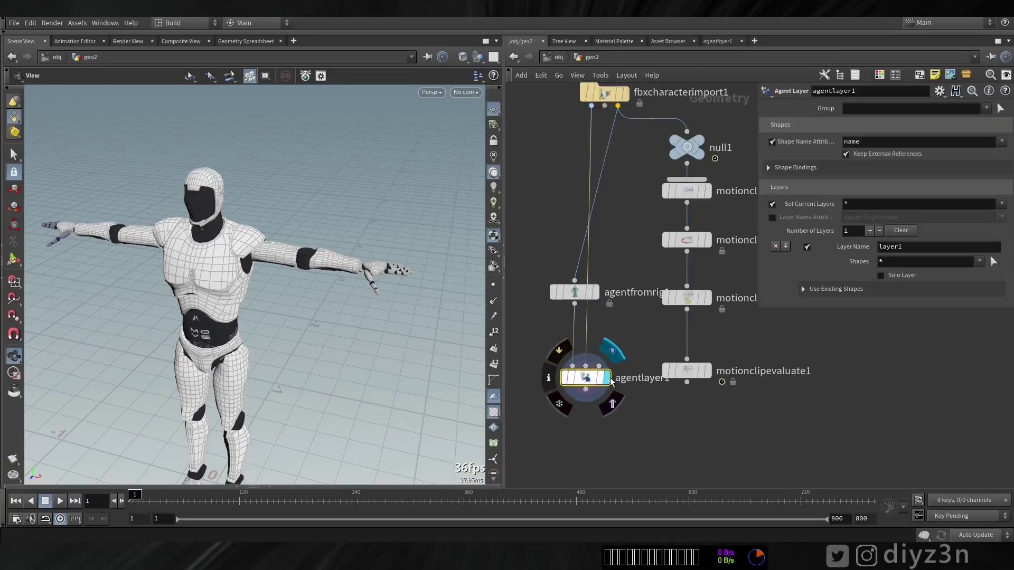
Compare the agentfromrig1 skeleton with the agentlayer1 character by displaying each in the viewport.
{"action": "left_click", "coordinate": [596, 292]}
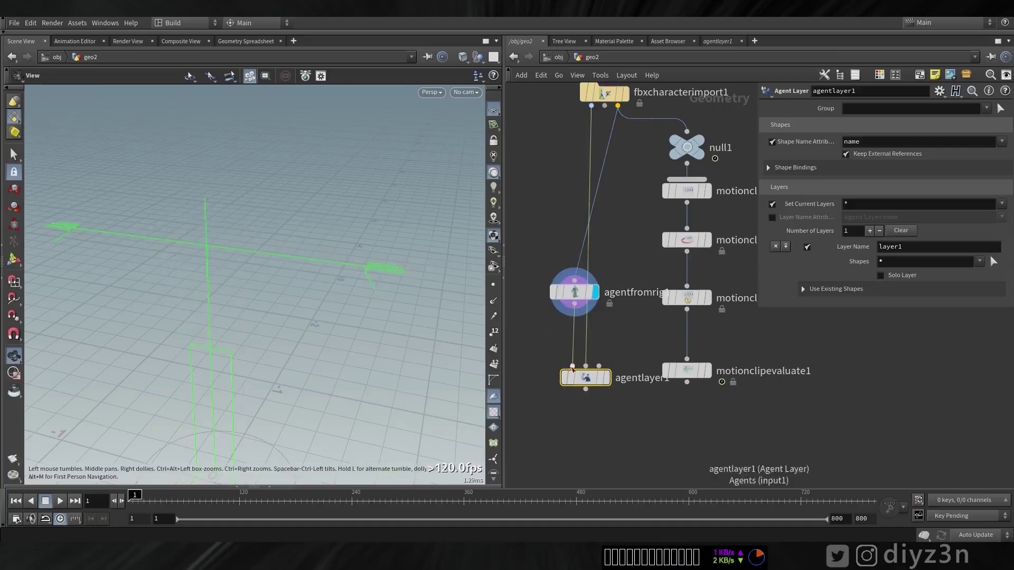
{"action": "left_click", "coordinate": [606, 377]}
{"action": "right_click_drag", "start_coordinate": [236, 328], "coordinate": [207, 315]}
{"action": "right_click", "coordinate": [208, 315]}
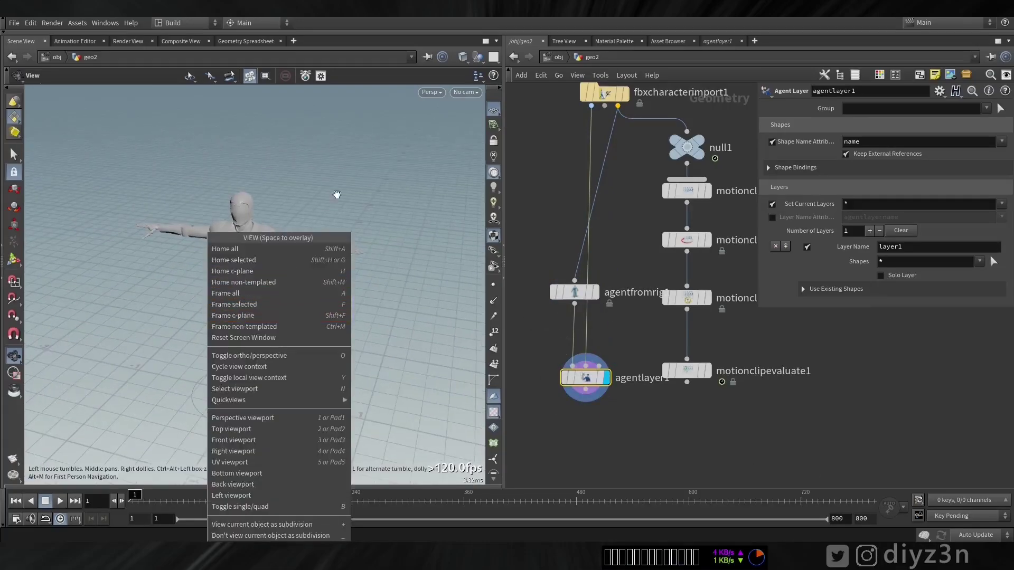
{"action": "left_click", "coordinate": [336, 194]}
{"action": "middle_click_drag", "start_coordinate": [339, 255], "coordinate": [254, 260]}
Compare motionclipevaluate1 with motionclipretime1 at frame 1, leave the retime node displayed, and move motionclipevaluate1 aside to the right.
{"action": "left_click", "coordinate": [708, 371]}
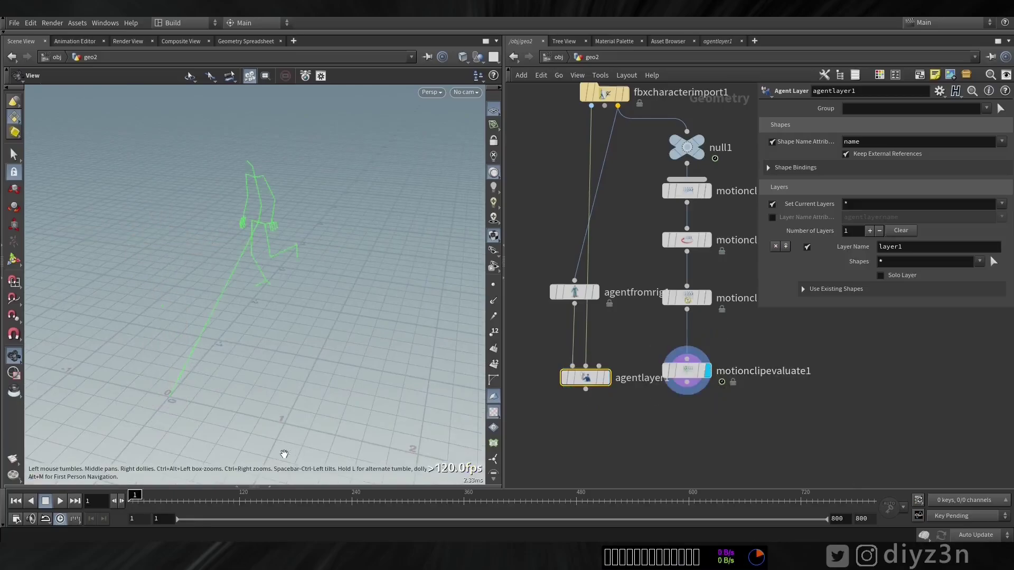
{"action": "mouse_move", "coordinate": [146, 499]}
{"action": "left_mouse_down"}
{"action": "mouse_move", "coordinate": [539, 506]}
{"action": "mouse_move", "coordinate": [132, 501]}
{"action": "left_mouse_up"}
{"action": "middle_click", "coordinate": [684, 371]}
{"action": "left_click", "coordinate": [708, 298]}
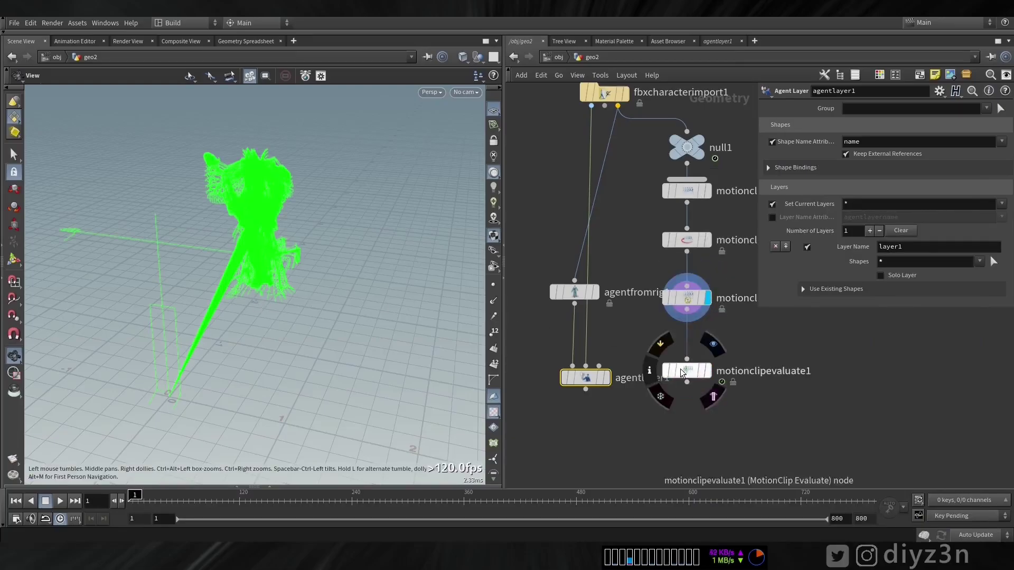
{"action": "left_click_drag", "start_coordinate": [680, 369], "coordinate": [799, 370]}
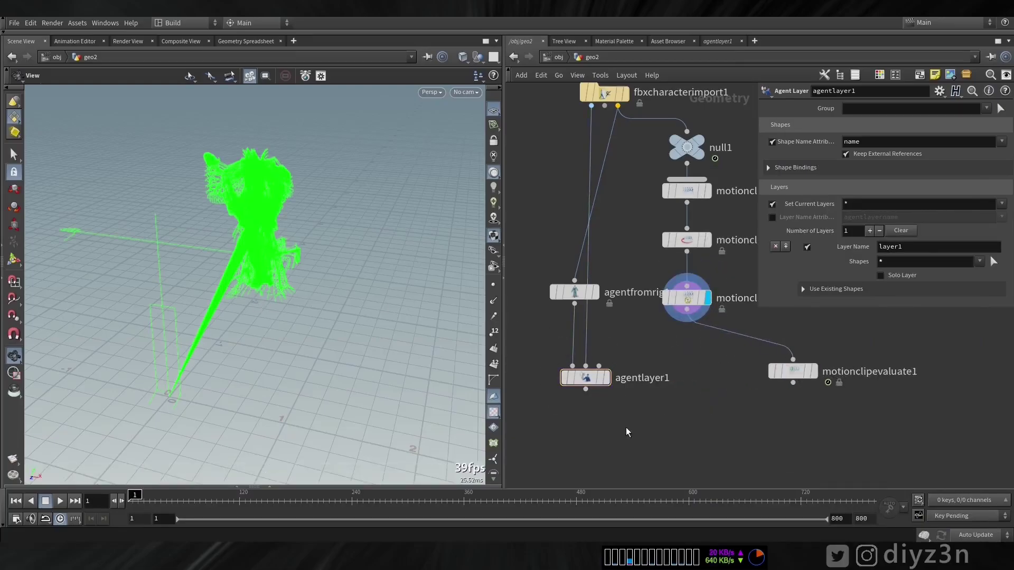
Add and display an Agent Clip node, wiring agentlayer1 into its first input and motionclipretime1 into its second.
{"action": "key", "text": "Tab"}
{"action": "type", "text": "cli"}
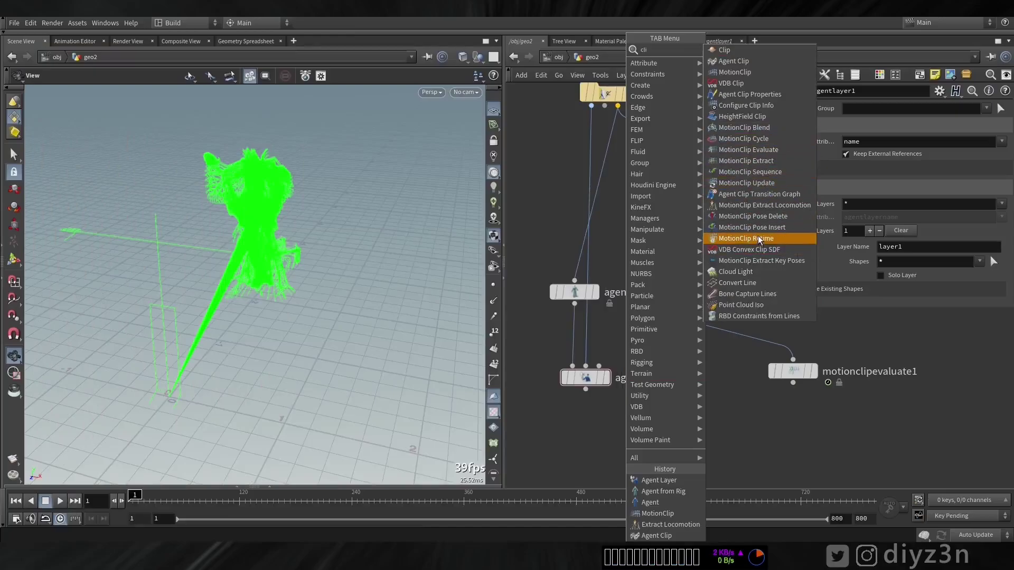
{"action": "left_click", "coordinate": [755, 172]}
{"action": "left_click", "coordinate": [631, 428]}
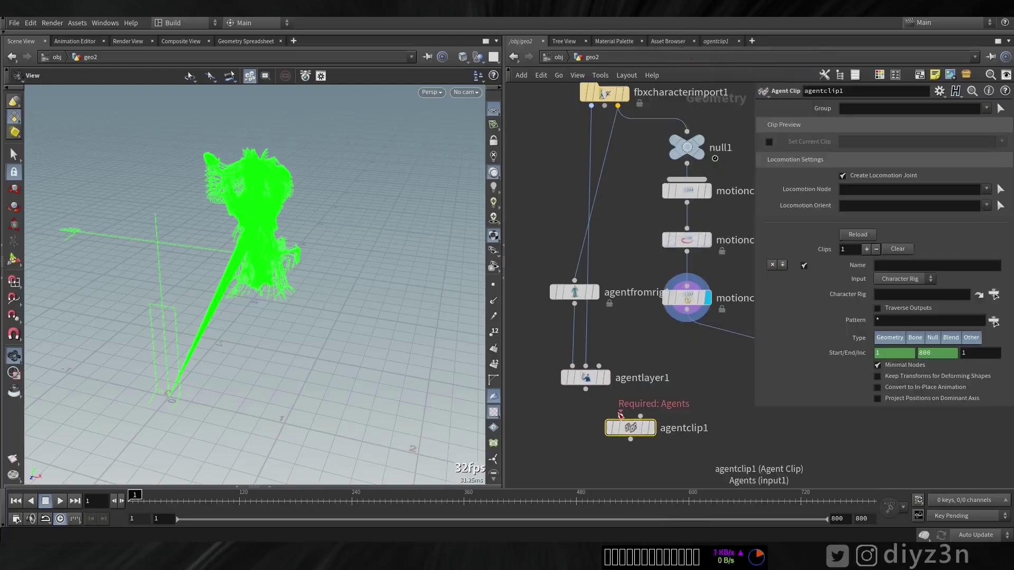
{"action": "left_click", "coordinate": [621, 416]}
{"action": "left_click", "coordinate": [585, 389]}
{"action": "left_click", "coordinate": [642, 415]}
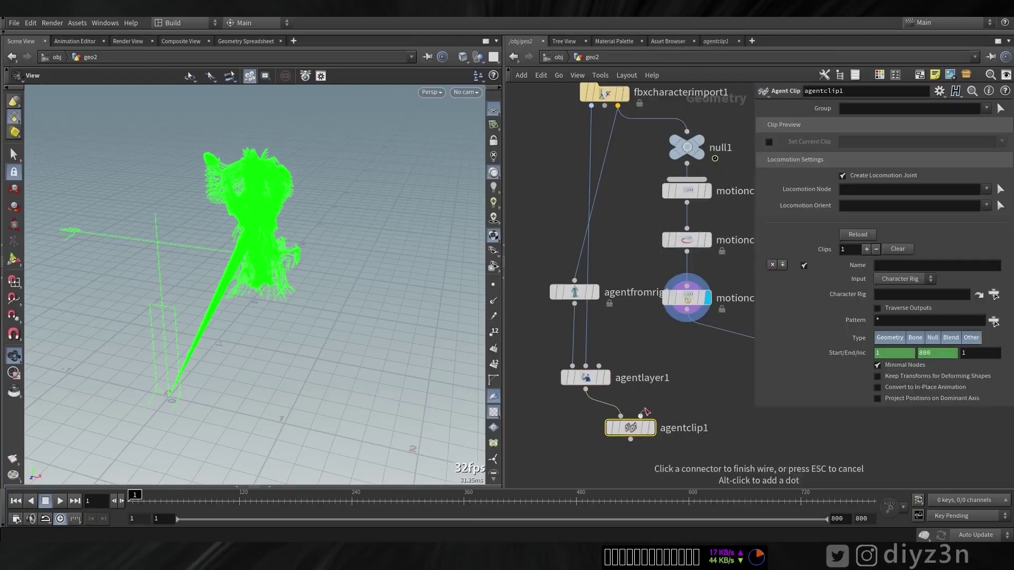
{"action": "left_click", "coordinate": [686, 311]}
{"action": "left_click", "coordinate": [650, 427]}
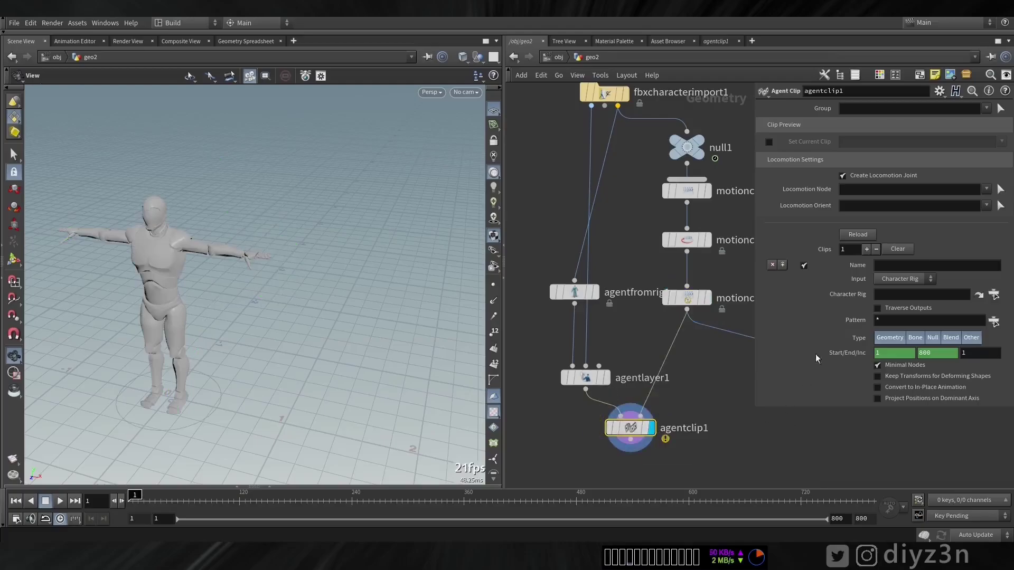
Set the agentclip1 clip's input to MotionClip, name the clip Dance, and enable Set Current Clip.
{"action": "left_click", "coordinate": [891, 280]}
{"action": "left_click", "coordinate": [892, 346]}
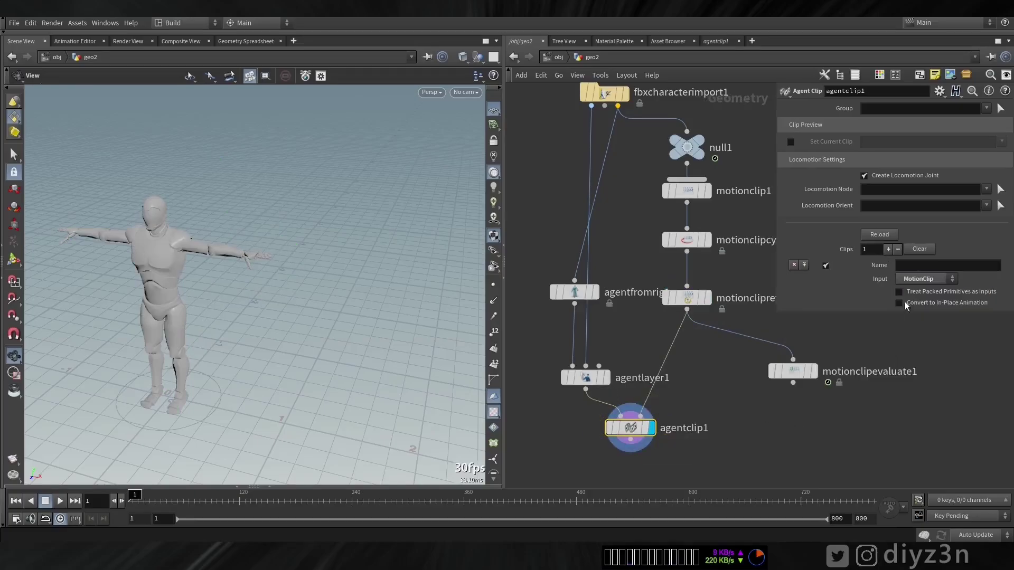
{"action": "left_click", "coordinate": [921, 266]}
{"action": "left_click", "coordinate": [842, 144]}
{"action": "left_click", "coordinate": [993, 154]}
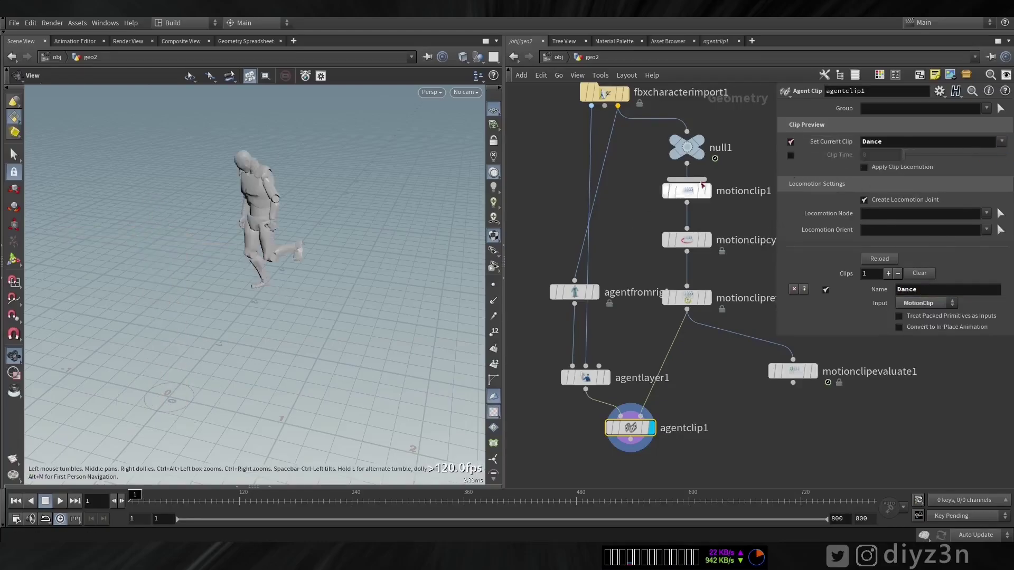
Enable Clip Time in agentclip1's preview, scrub through the Dance animation, and frame the agent at frame 78.
{"action": "left_click", "coordinate": [790, 155]}
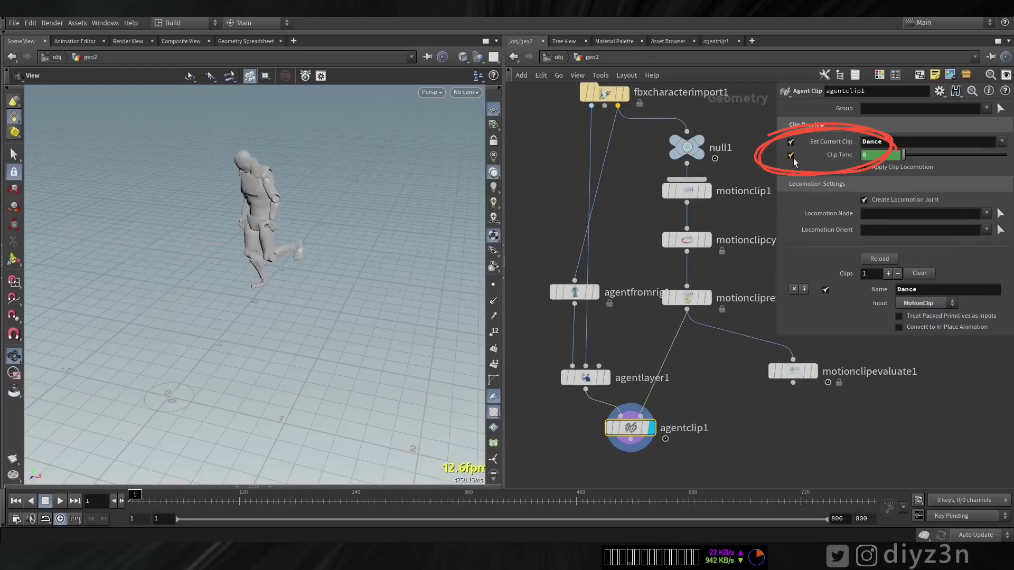
{"action": "left_click", "coordinate": [145, 498]}
{"action": "left_click_drag", "start_coordinate": [157, 498], "coordinate": [415, 500]}
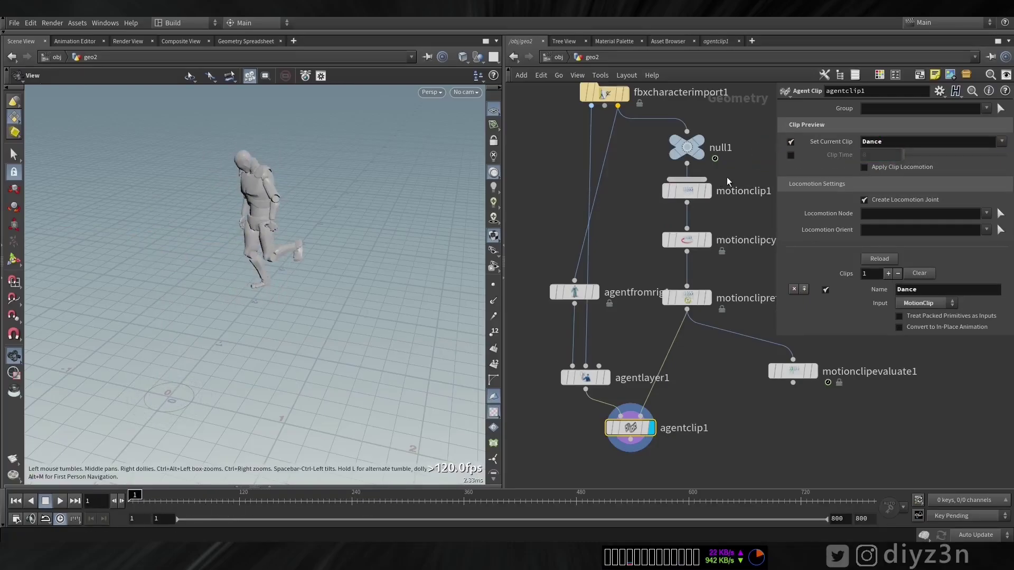
{"action": "left_click", "coordinate": [792, 156]}
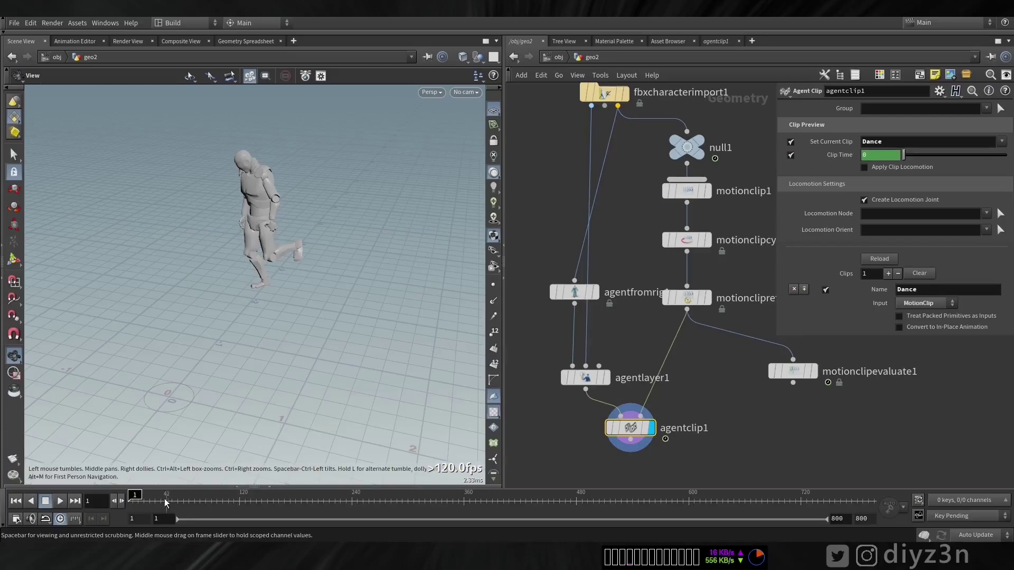
{"action": "left_click_drag", "start_coordinate": [146, 504], "coordinate": [368, 500]}
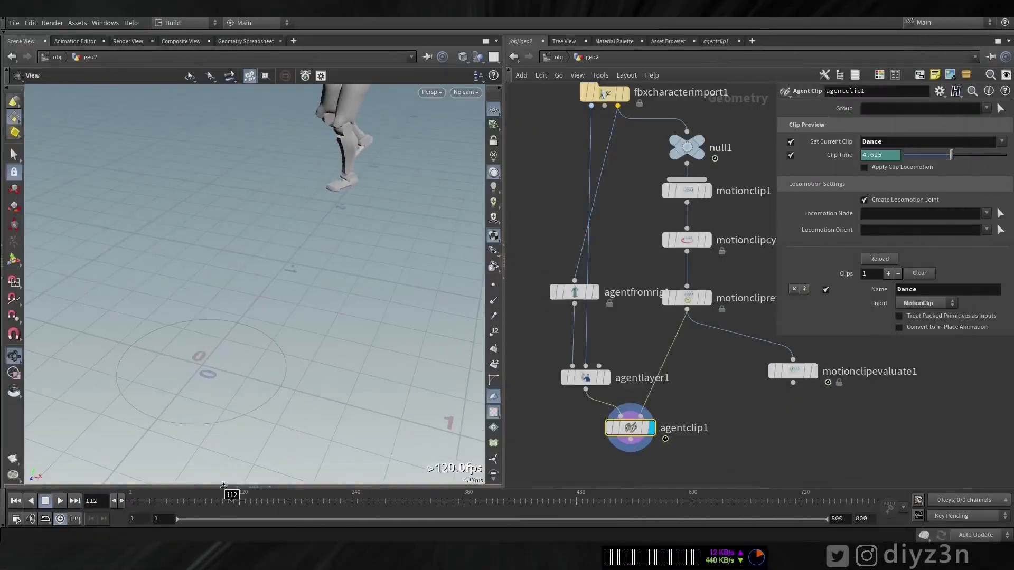
{"action": "left_click_drag", "start_coordinate": [222, 499], "coordinate": [199, 499]}
{"action": "right_click_drag", "start_coordinate": [322, 231], "coordinate": [192, 265]}
{"action": "middle_click_drag", "start_coordinate": [311, 285], "coordinate": [270, 311]}
{"action": "left_click_drag", "start_coordinate": [268, 311], "coordinate": [233, 335]}
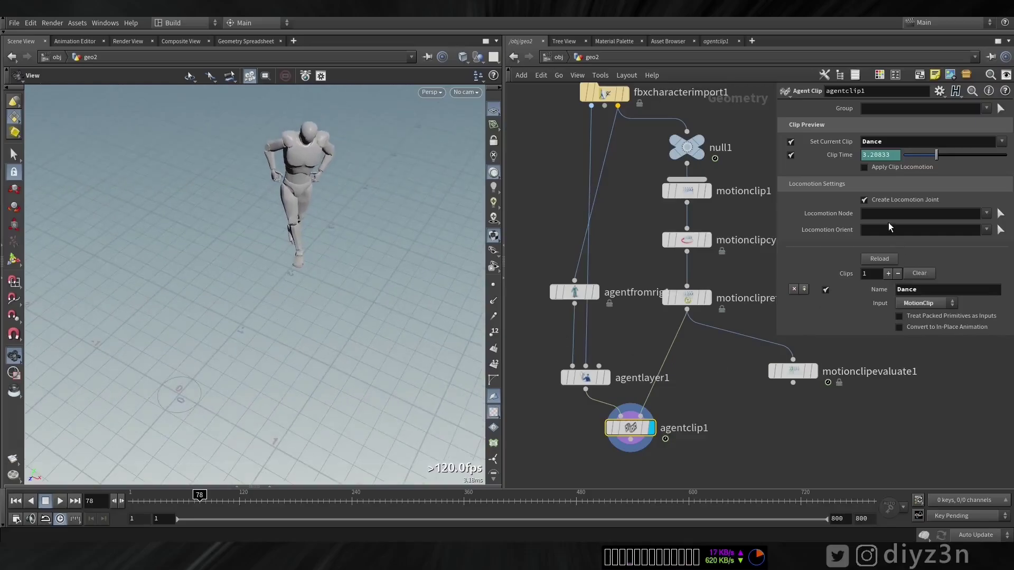
Enable Apply Clip Locomotion, set Locomotion Node and Locomotion Orient to _1:Hips, and scrub to frame 168.
{"action": "left_click", "coordinate": [891, 168]}
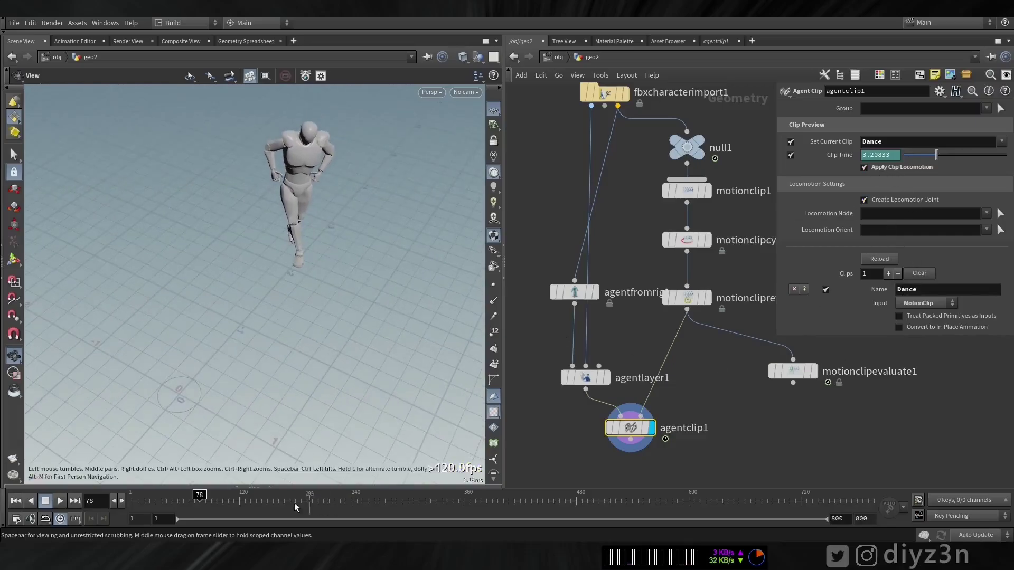
{"action": "mouse_move", "coordinate": [199, 498]}
{"action": "left_mouse_down"}
{"action": "mouse_move", "coordinate": [163, 497]}
{"action": "mouse_move", "coordinate": [207, 498]}
{"action": "left_mouse_up"}
{"action": "left_click", "coordinate": [986, 214]}
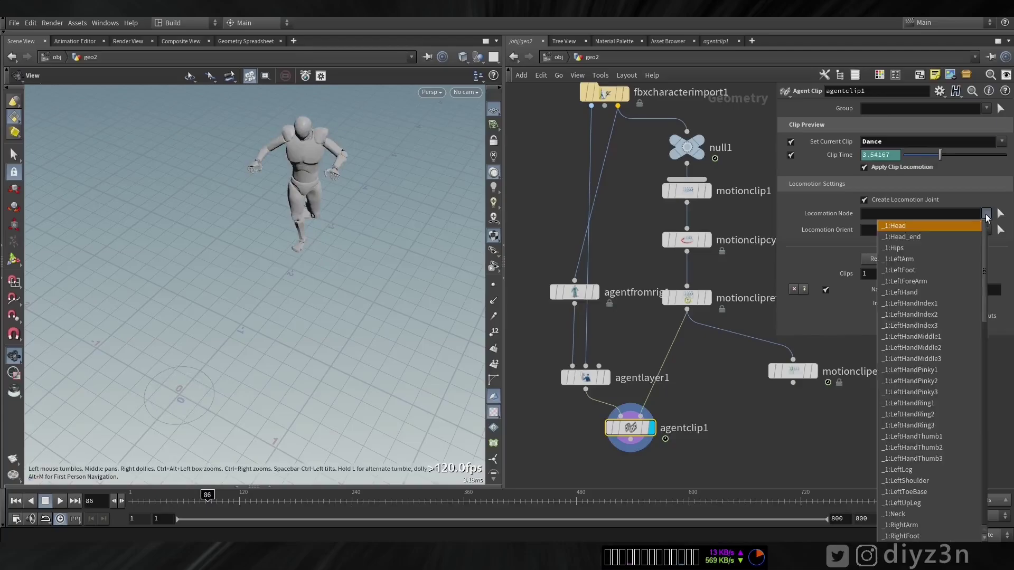
{"action": "left_click", "coordinate": [926, 248]}
{"action": "left_click", "coordinate": [987, 230]}
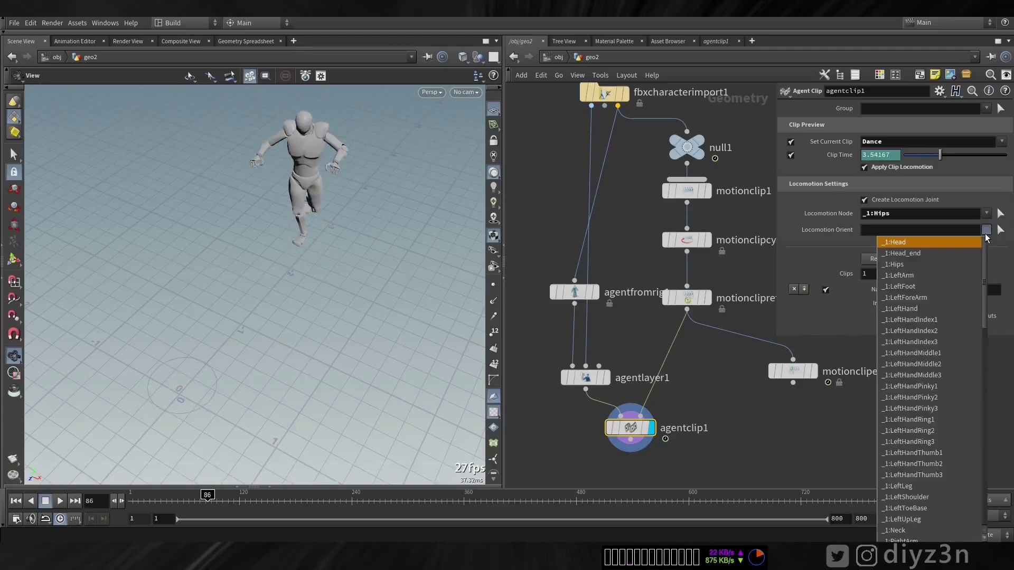
{"action": "left_click", "coordinate": [926, 264]}
{"action": "left_click_drag", "start_coordinate": [207, 498], "coordinate": [284, 501]}
Move agentclip1 beneath agentlayer1 and add an Extract Locomotion node below motionclipretime1.
{"action": "middle_click_drag", "start_coordinate": [694, 361], "coordinate": [642, 270]}
{"action": "left_click_drag", "start_coordinate": [578, 334], "coordinate": [546, 369]}
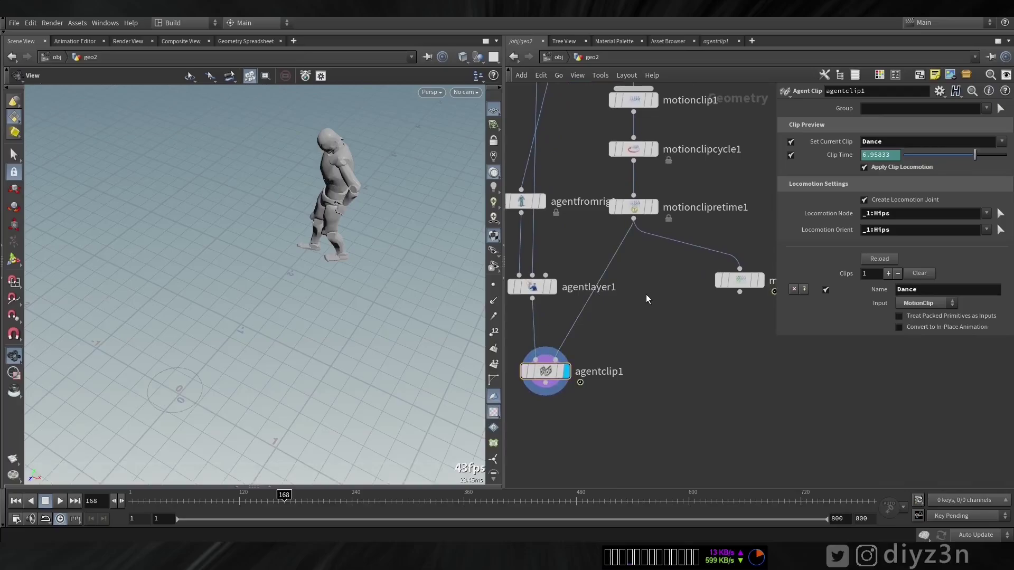
{"action": "key", "text": "Tab"}
{"action": "type", "text": "ext"}
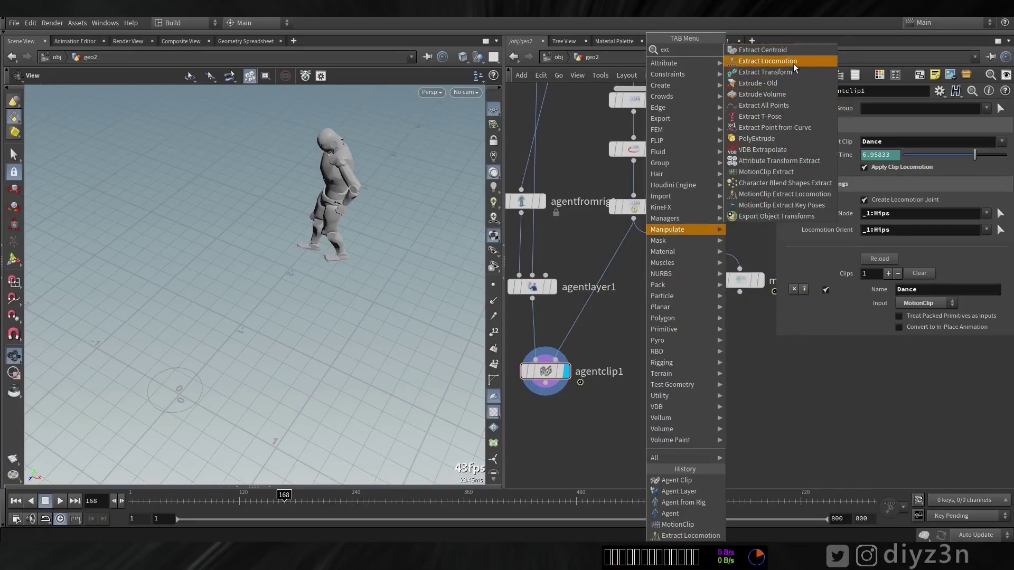
{"action": "left_click", "coordinate": [767, 61]}
{"action": "left_click", "coordinate": [643, 294]}
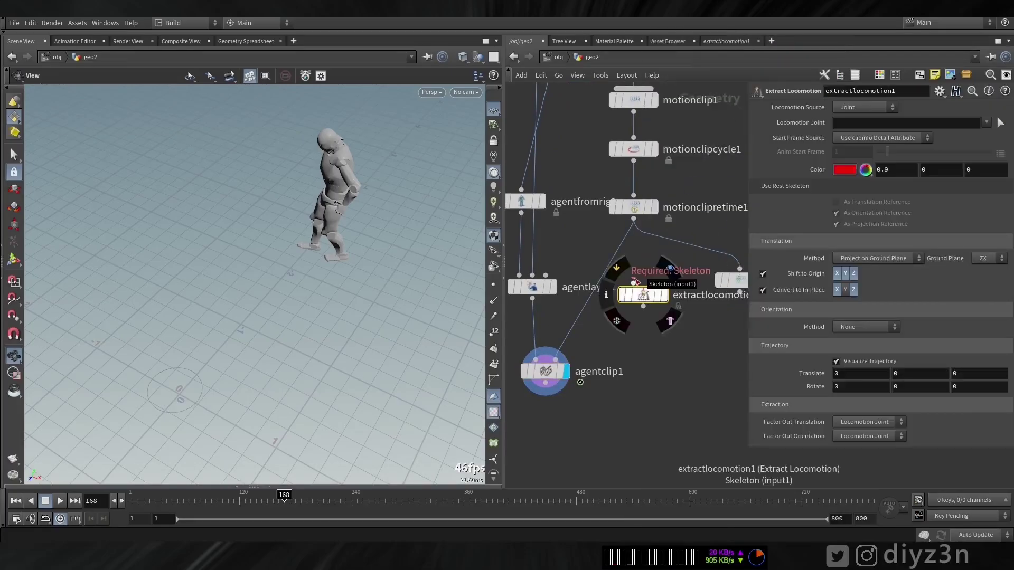
Compare motionclipretime1 with motionclipevaluate1, move the evaluate node under the retime node, and wire and display extractlocomotion1 below it.
{"action": "left_click", "coordinate": [655, 207]}
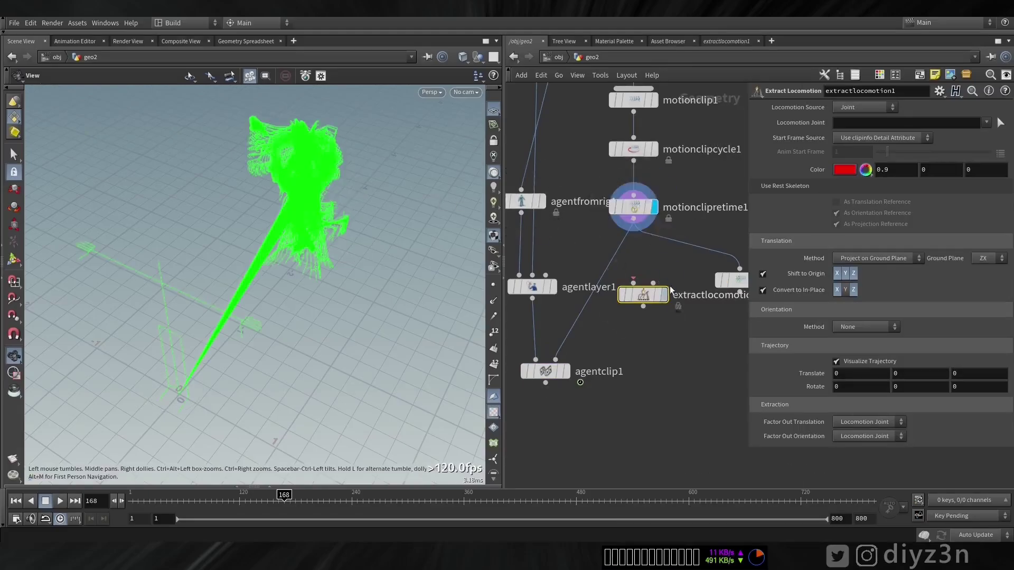
{"action": "middle_click_drag", "start_coordinate": [670, 290], "coordinate": [605, 293]}
{"action": "left_click", "coordinate": [695, 284]}
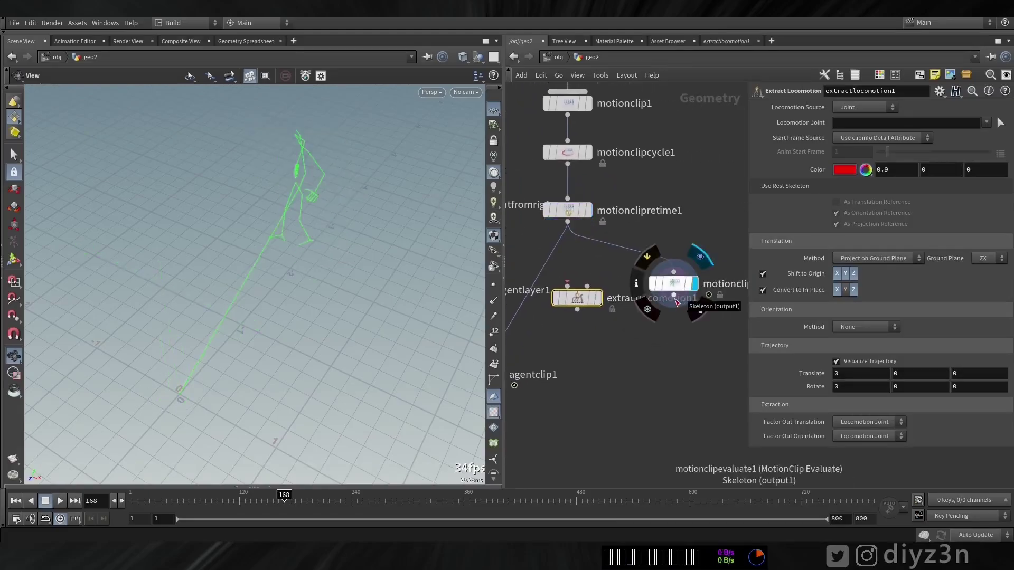
{"action": "left_click_drag", "start_coordinate": [674, 284], "coordinate": [614, 257]}
{"action": "left_click_drag", "start_coordinate": [573, 302], "coordinate": [613, 264]}
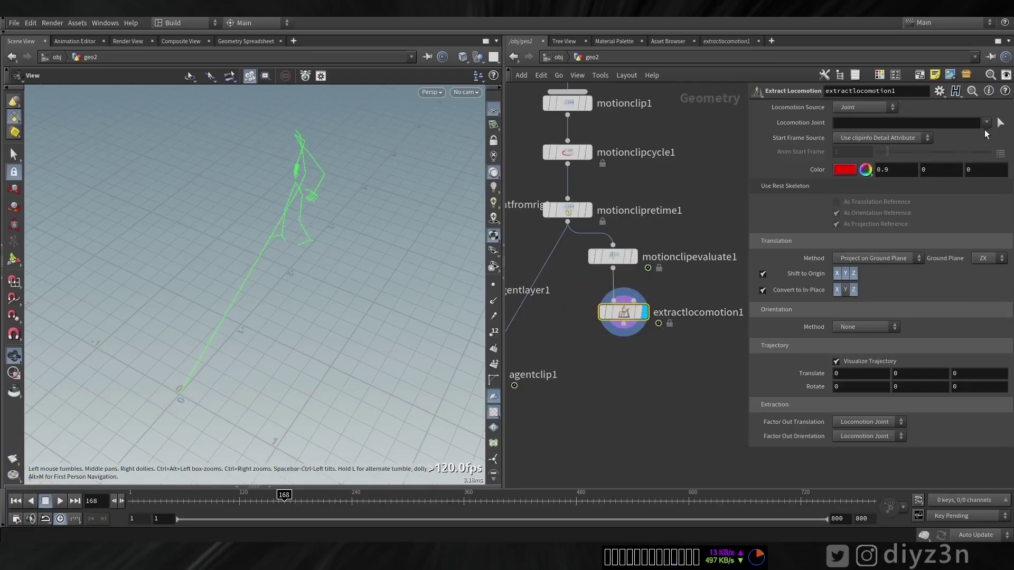
Set extractlocomotion1's Locomotion Joint to _1:Hips and scrub the timeline to check the extracted trajectory.
{"action": "left_click", "coordinate": [1000, 124]}
{"action": "left_click", "coordinate": [833, 345]}
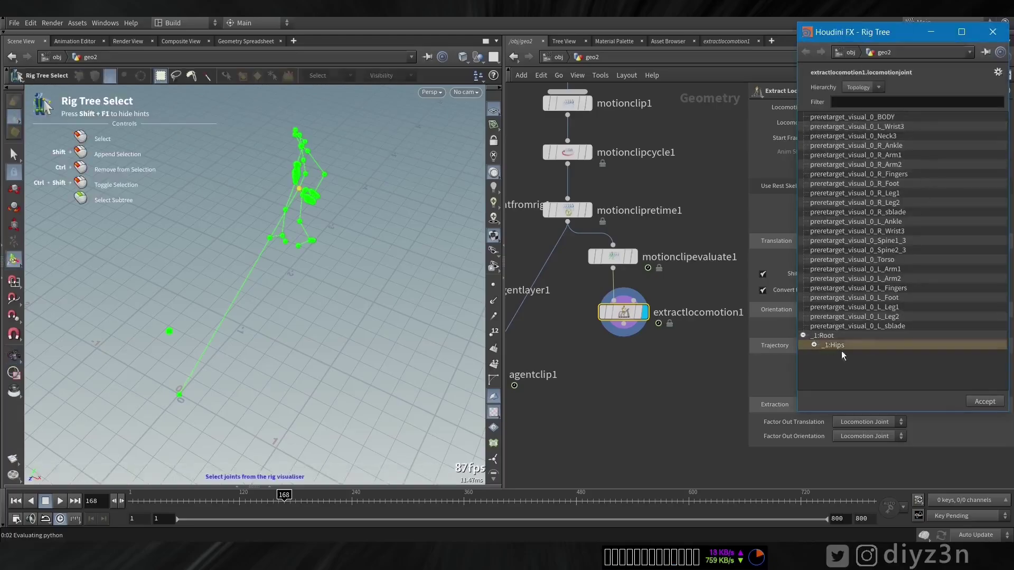
{"action": "left_click", "coordinate": [985, 401]}
{"action": "middle_click_drag", "start_coordinate": [198, 402], "coordinate": [268, 336]}
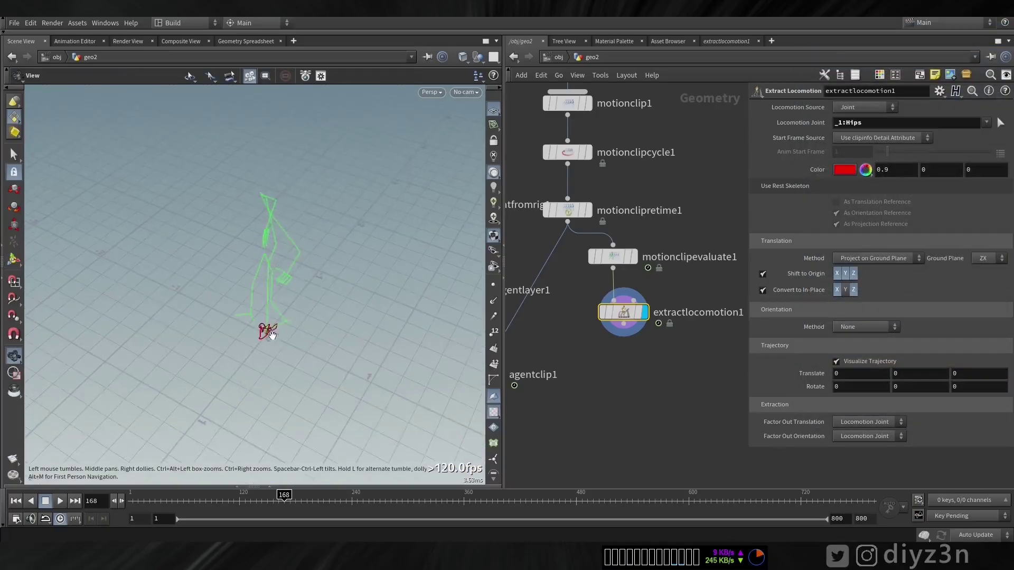
{"action": "right_click_drag", "start_coordinate": [268, 336], "coordinate": [255, 438]}
{"action": "key", "text": "space"}
{"action": "left_click_drag", "start_coordinate": [280, 501], "coordinate": [114, 510]}
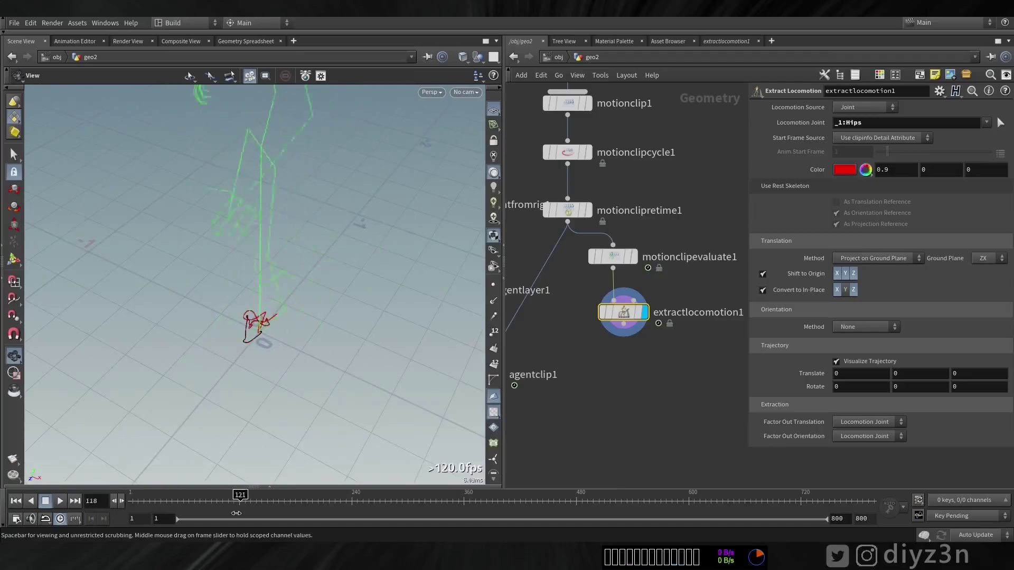
Nudge extractlocomotion1 upward and add a MotionClip node wired to its output.
{"action": "mouse_move", "coordinate": [623, 318]}
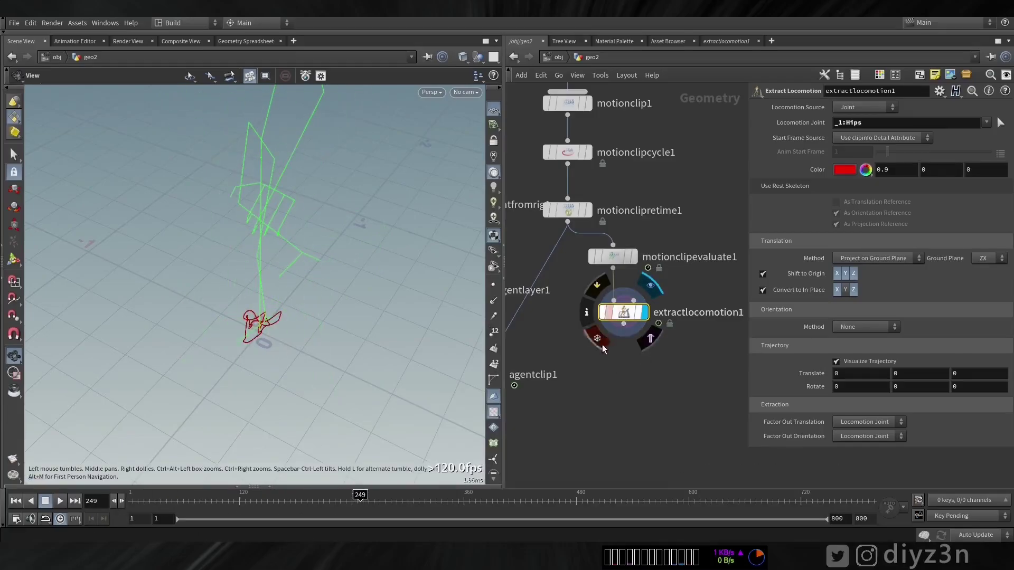
{"action": "left_click_drag", "start_coordinate": [619, 316], "coordinate": [619, 303]}
{"action": "middle_click_drag", "start_coordinate": [554, 354], "coordinate": [630, 374]}
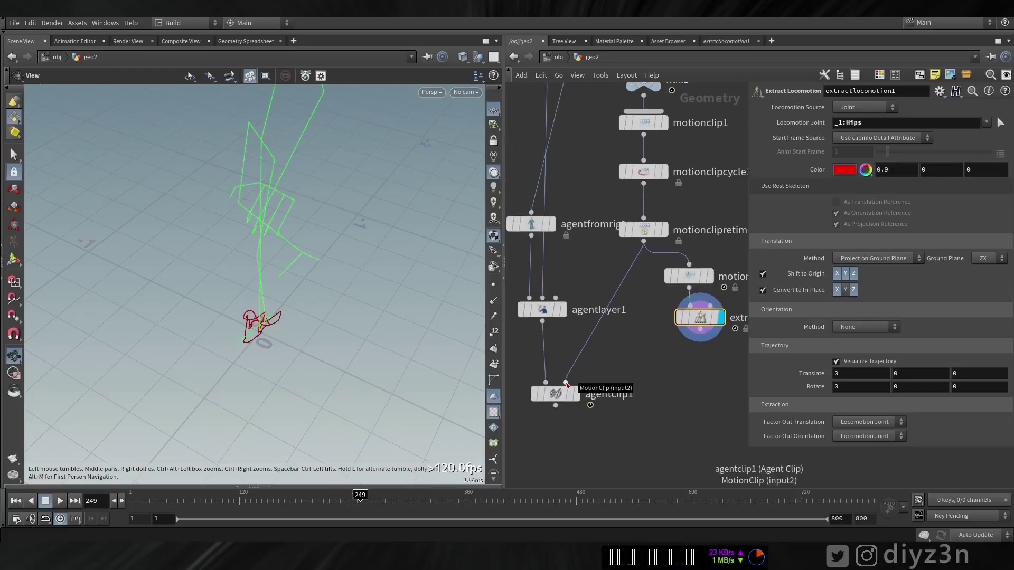
{"action": "key", "text": "Tab"}
{"action": "type", "text": "mot"}
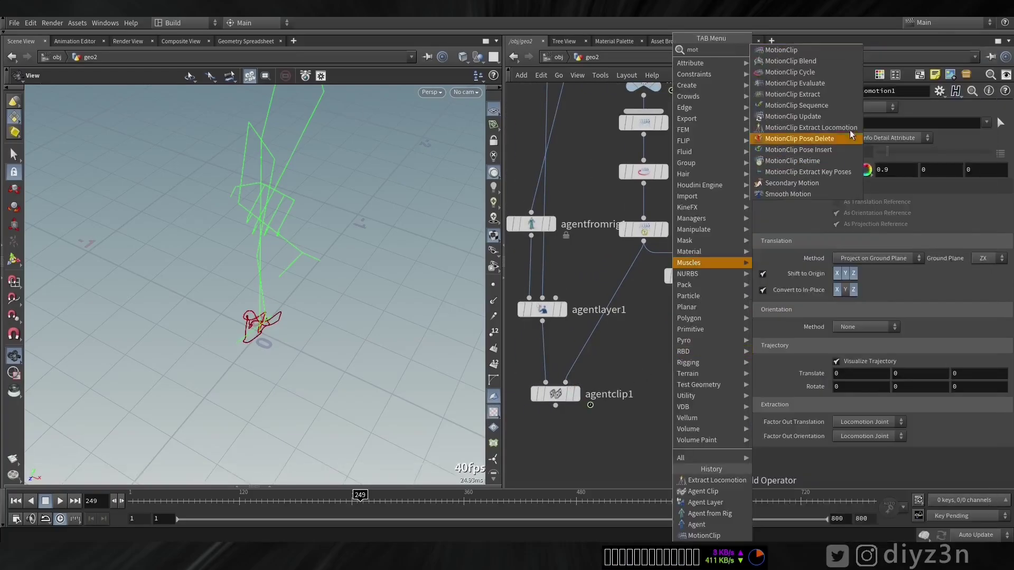
{"action": "left_click", "coordinate": [817, 54]}
{"action": "left_click", "coordinate": [701, 370]}
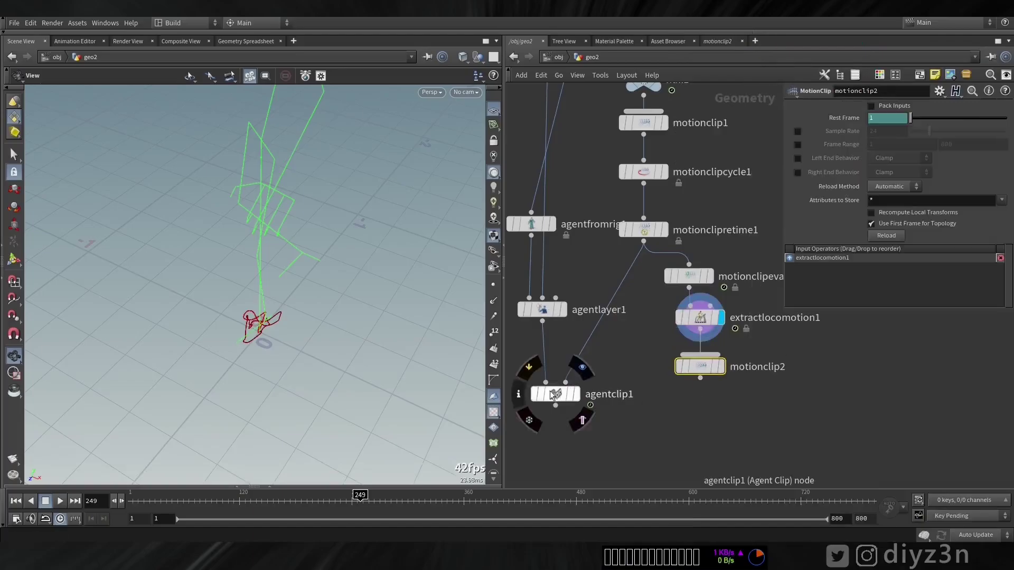
Rewire agentclip1's second input to motionclip2 and display agentclip1.
{"action": "left_click_drag", "start_coordinate": [549, 391], "coordinate": [704, 391]}
{"action": "left_click", "coordinate": [705, 390]}
{"action": "middle_click_drag", "start_coordinate": [705, 391], "coordinate": [753, 319]}
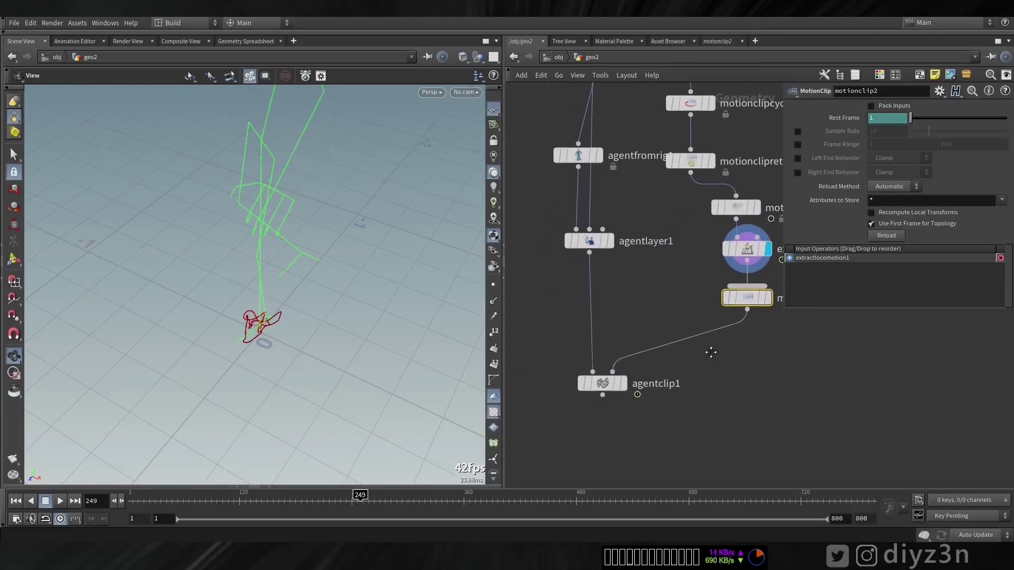
{"action": "left_click", "coordinate": [624, 381]}
Frame the agent, scrub to frame 162 to review its in-place dance, and select agentclip1 to check its settings.
{"action": "right_click_drag", "start_coordinate": [369, 246], "coordinate": [163, 247]}
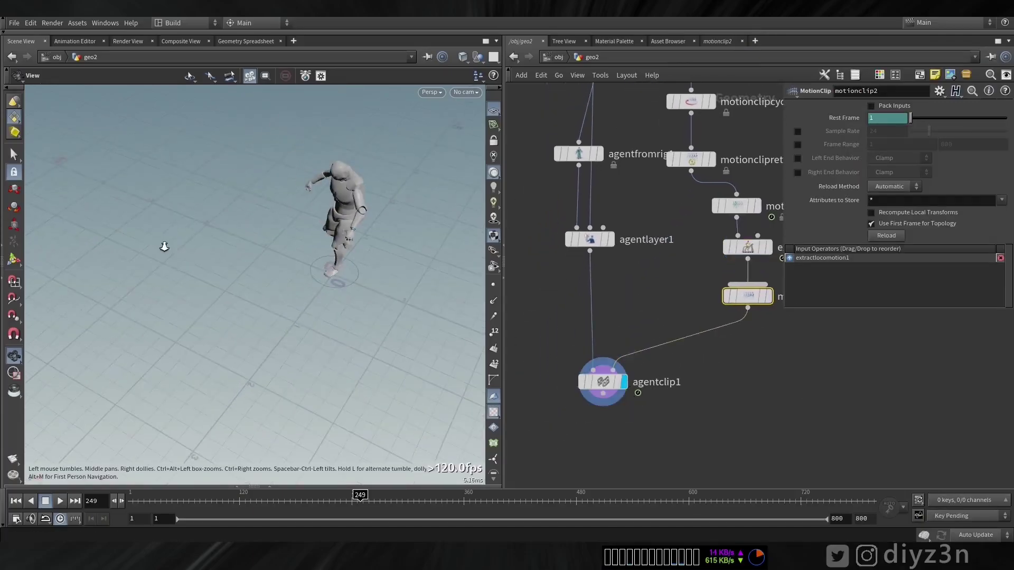
{"action": "middle_click_drag", "start_coordinate": [379, 206], "coordinate": [290, 246]}
{"action": "left_click_drag", "start_coordinate": [290, 247], "coordinate": [253, 253]}
{"action": "right_click_drag", "start_coordinate": [290, 248], "coordinate": [346, 259]}
{"action": "left_click", "coordinate": [247, 283]}
{"action": "left_click_drag", "start_coordinate": [248, 283], "coordinate": [258, 279]}
{"action": "left_click_drag", "start_coordinate": [132, 501], "coordinate": [279, 504]}
{"action": "left_click", "coordinate": [613, 382]}
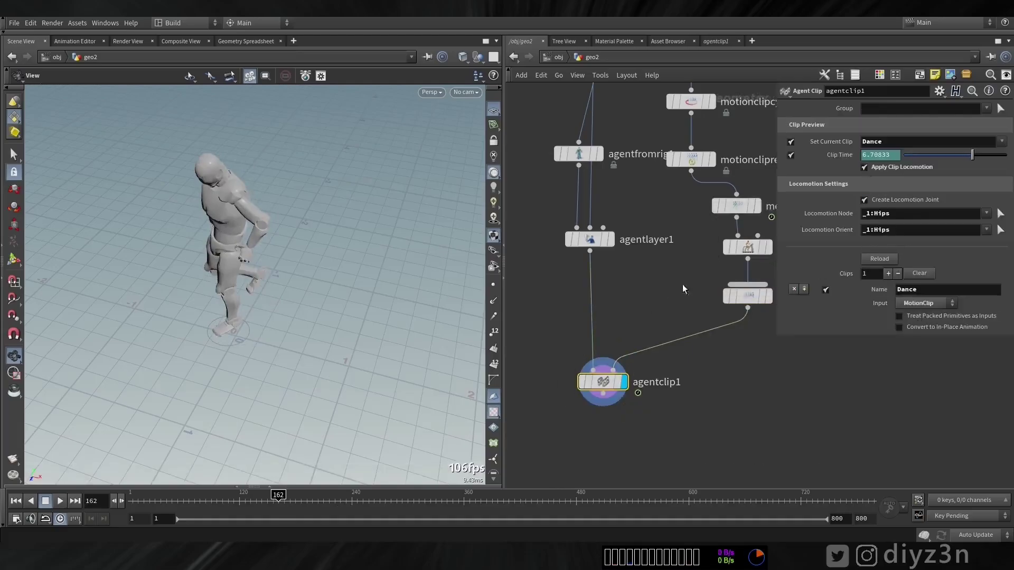
Examine motionclipcycle1's blend settings and view the cycle, retime and evaluate nodes in turn while scrubbing the timeline.
{"action": "middle_click_drag", "start_coordinate": [681, 159], "coordinate": [623, 266]}
{"action": "left_click", "coordinate": [629, 209]}
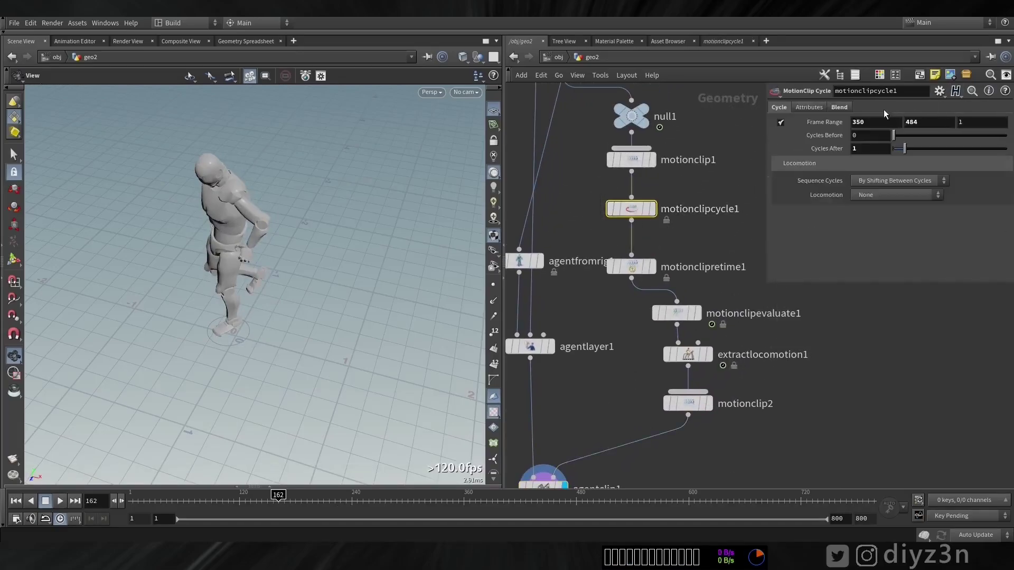
{"action": "left_click", "coordinate": [843, 107]}
{"action": "left_click", "coordinate": [652, 208]}
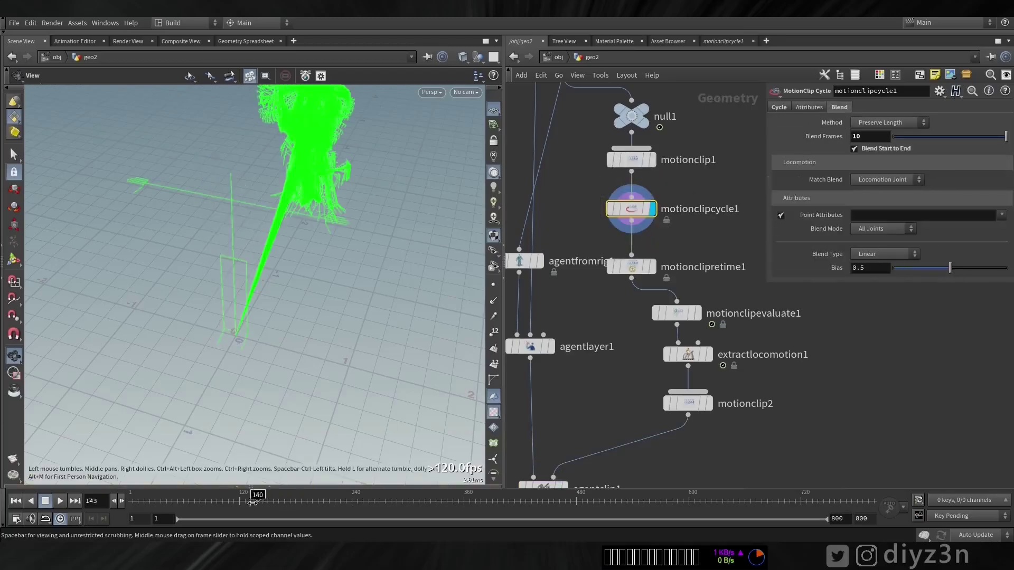
{"action": "left_click_drag", "start_coordinate": [253, 502], "coordinate": [250, 502]}
{"action": "left_click", "coordinate": [653, 267]}
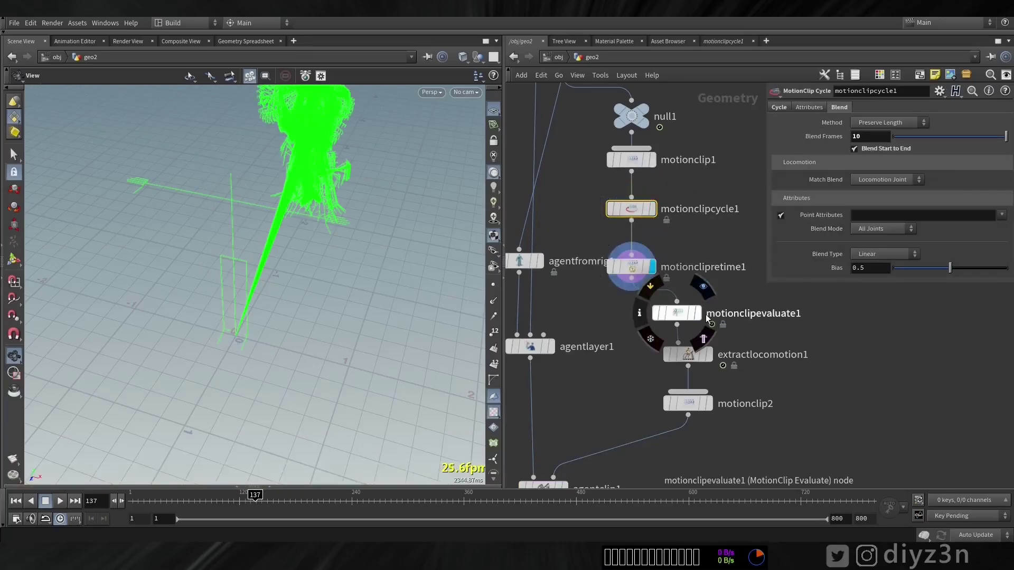
{"action": "left_click", "coordinate": [698, 313]}
{"action": "left_click_drag", "start_coordinate": [255, 502], "coordinate": [177, 503]}
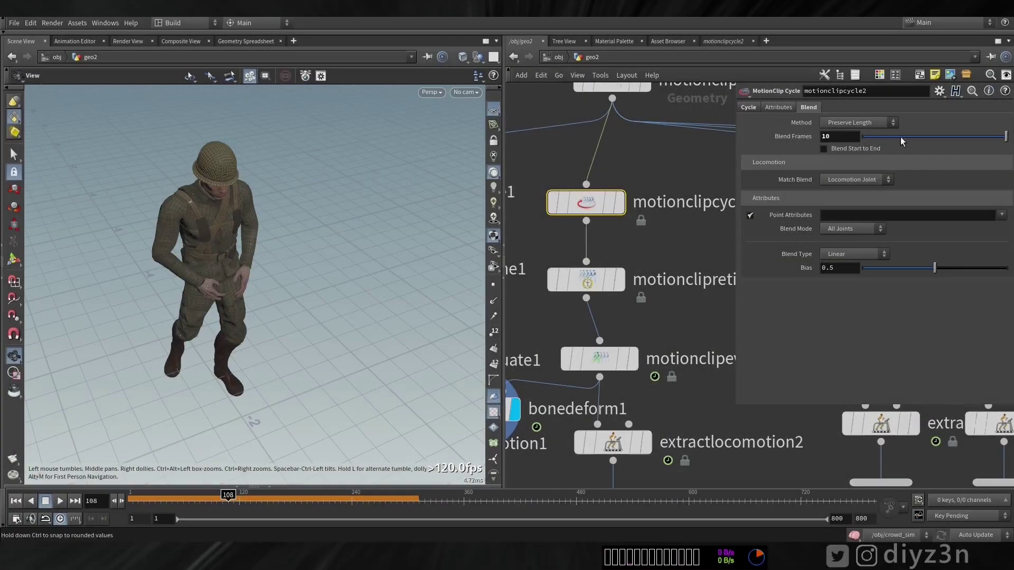
Try motionclipcycle2's Blend Frames at 2.03 and back at 10 while scrubbing around frames 101 to 107.
{"action": "left_click_drag", "start_coordinate": [901, 137], "coordinate": [656, 190]}
{"action": "left_click_drag", "start_coordinate": [228, 494], "coordinate": [221, 495]}
{"action": "left_click_drag", "start_coordinate": [901, 138], "coordinate": [1007, 138]}
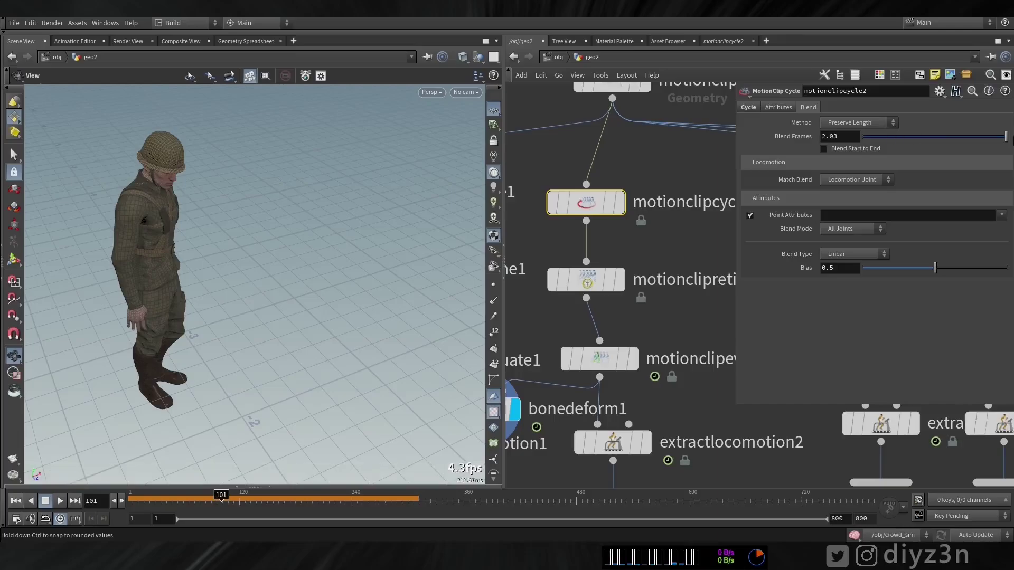
{"action": "left_click_drag", "start_coordinate": [221, 496], "coordinate": [227, 496]}
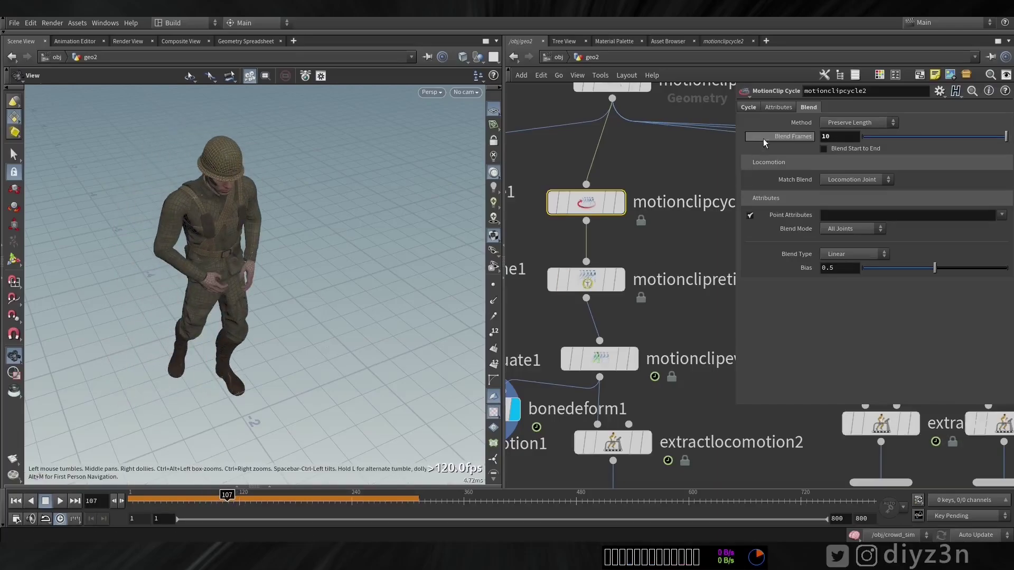
Set motionclipcycle2's Locomotion option to Compute Locomotion and scrub back to frame 84.
{"action": "left_click", "coordinate": [754, 107]}
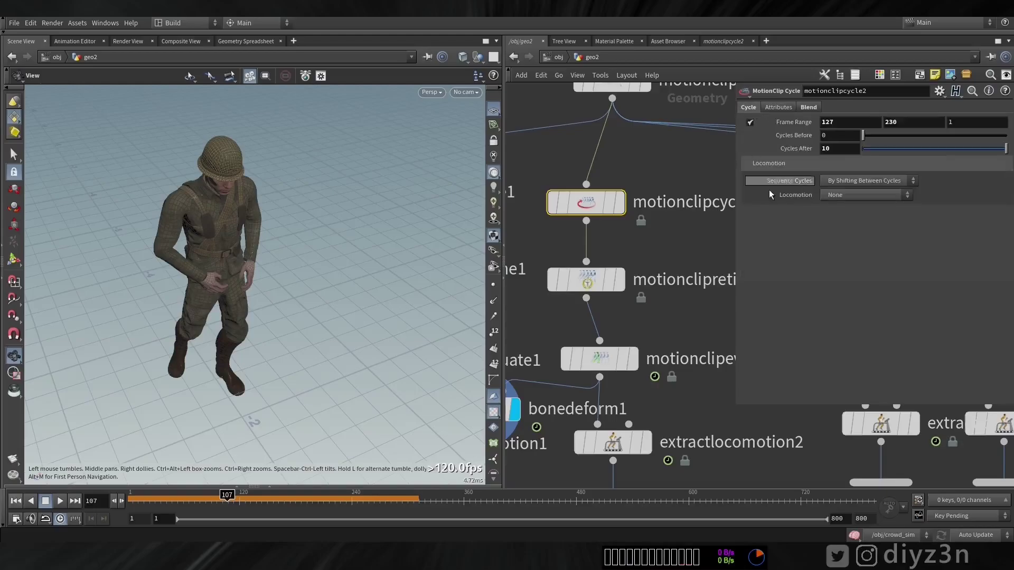
{"action": "left_click", "coordinate": [848, 195]}
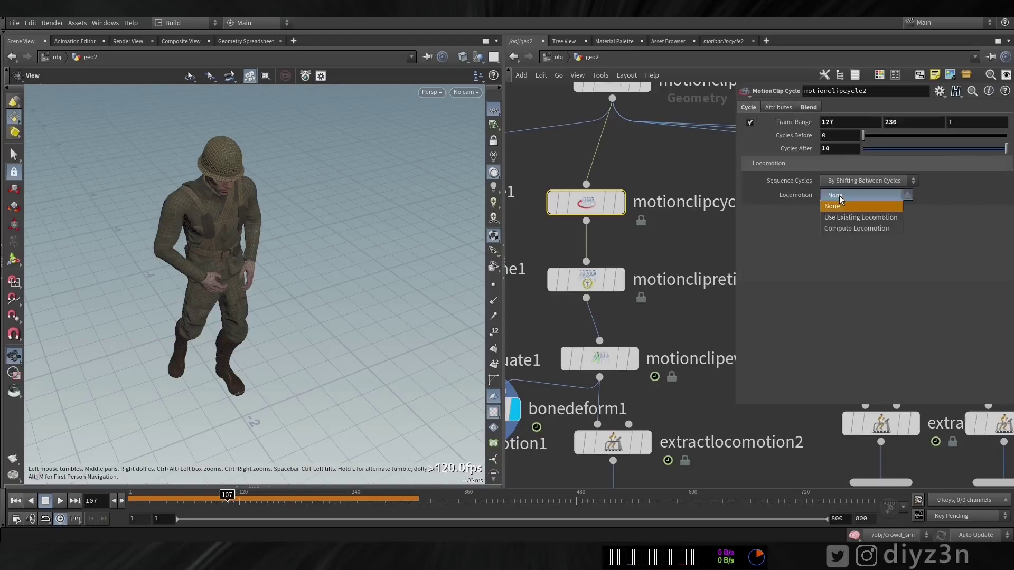
{"action": "left_click", "coordinate": [863, 226]}
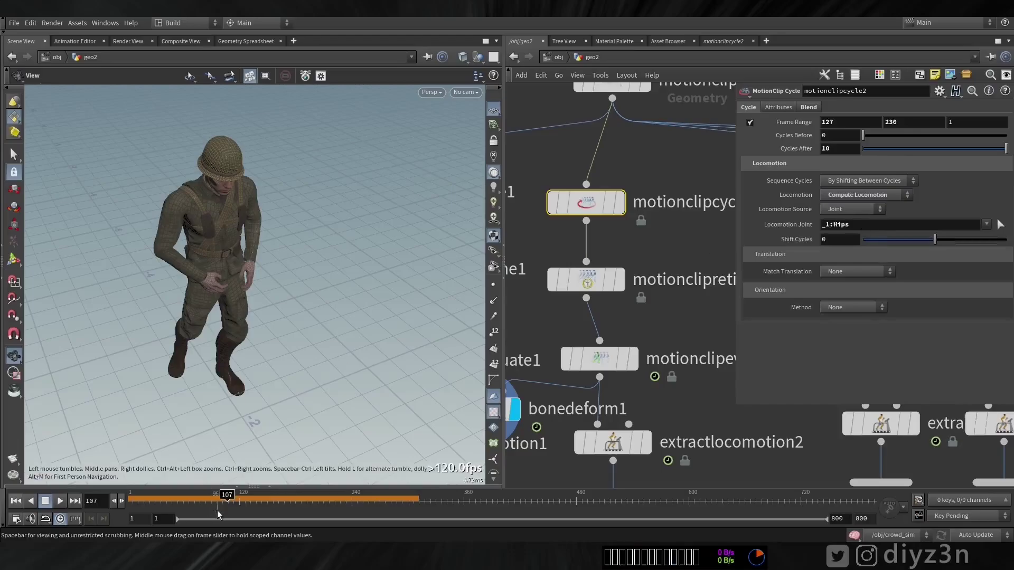
{"action": "left_click_drag", "start_coordinate": [226, 498], "coordinate": [205, 497]}
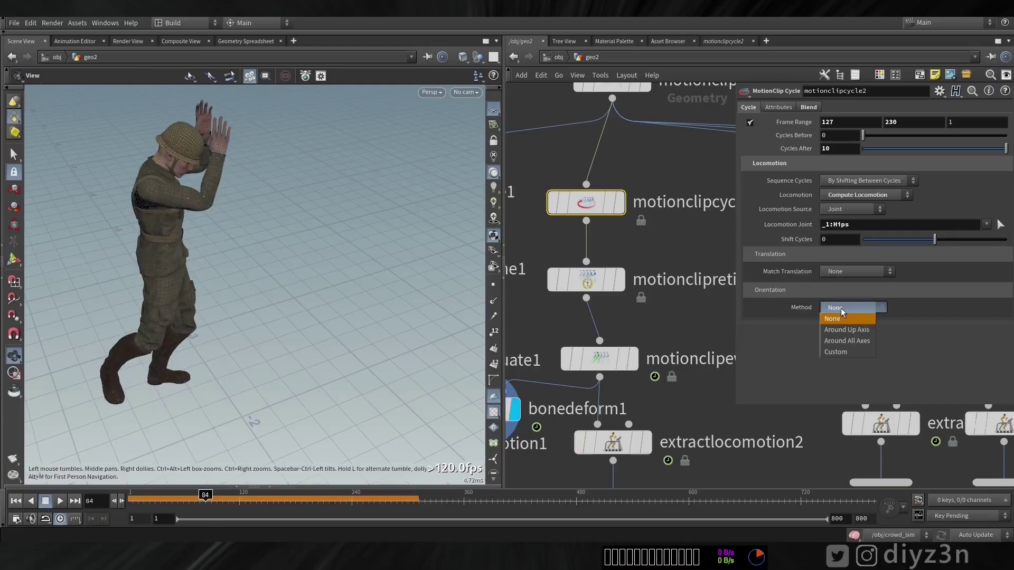
Try the Around All Axes orientation method on motionclipcycle2 and play the animation to check the loop.
{"action": "left_click", "coordinate": [847, 340]}
{"action": "left_click", "coordinate": [60, 500]}
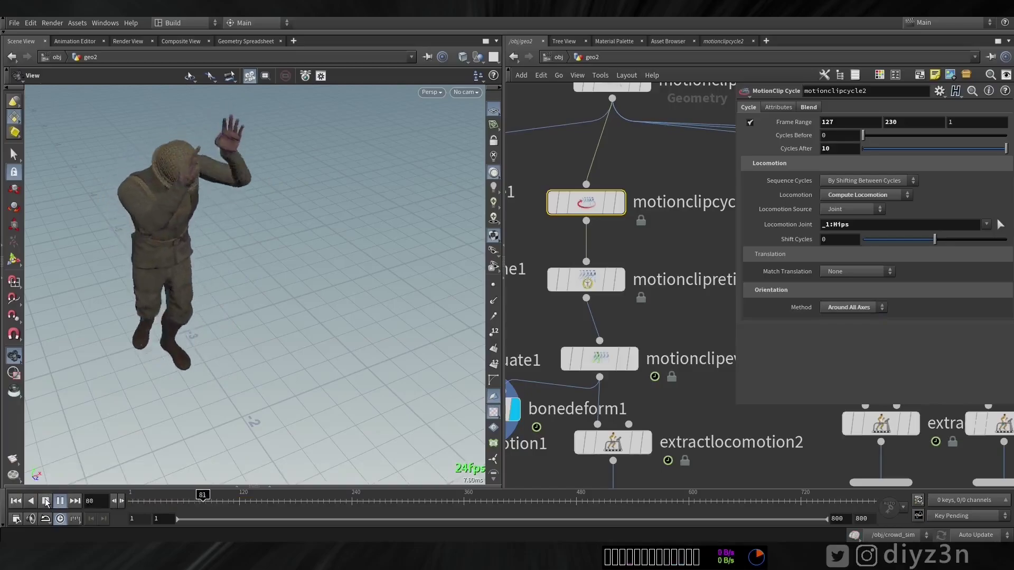
{"action": "left_click", "coordinate": [45, 502]}
{"action": "mouse_move", "coordinate": [231, 499]}
{"action": "left_mouse_down"}
{"action": "mouse_move", "coordinate": [213, 499]}
{"action": "mouse_move", "coordinate": [232, 499]}
{"action": "mouse_move", "coordinate": [224, 500]}
{"action": "left_mouse_up"}
Match motionclipcycle2's translation to the Locomotion Joint, set its orientation method to None, and scrub to frame 92.
{"action": "left_click", "coordinate": [855, 271]}
{"action": "left_click", "coordinate": [842, 291]}
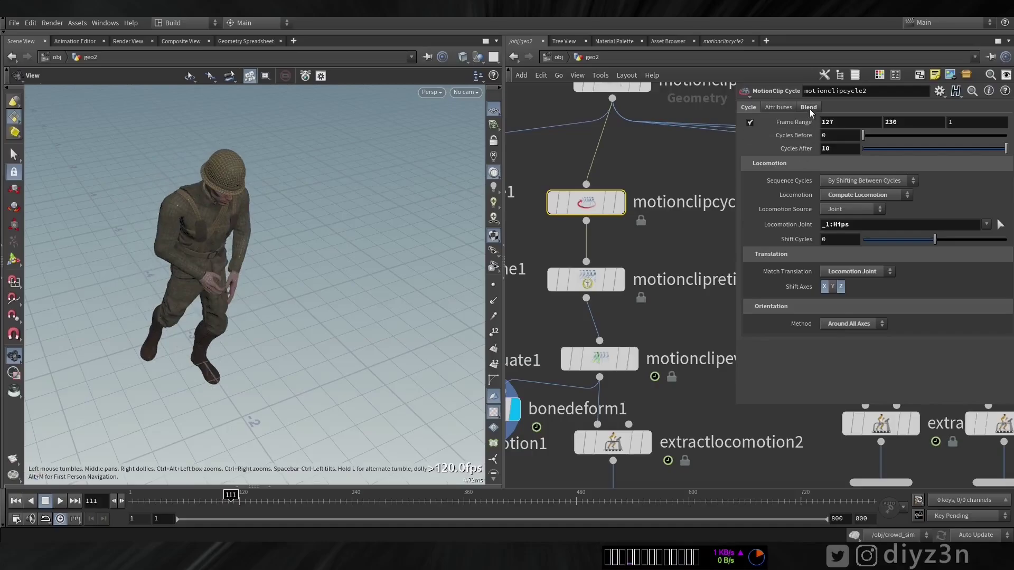
{"action": "left_click", "coordinate": [845, 323]}
{"action": "left_click", "coordinate": [844, 333]}
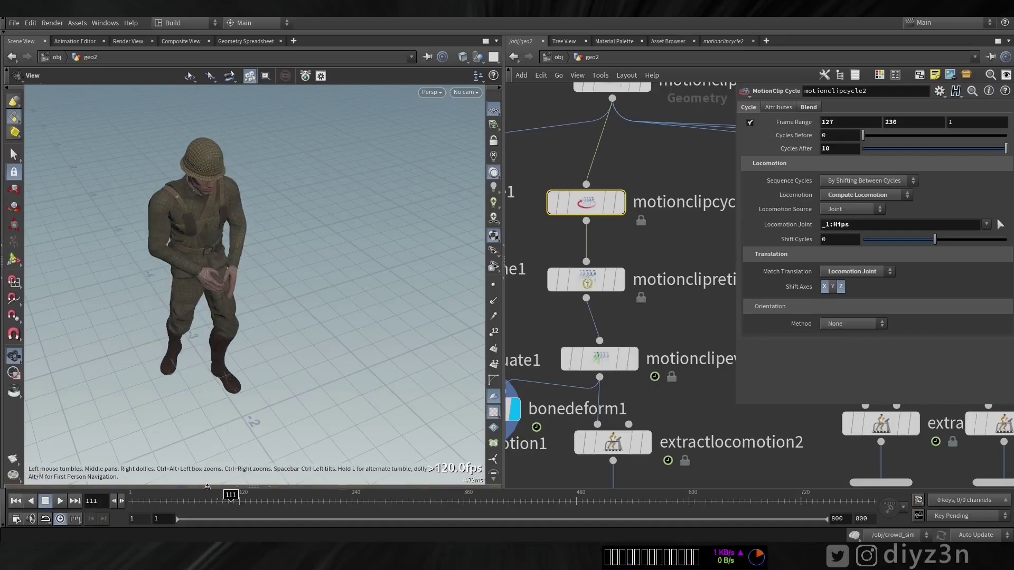
{"action": "left_click", "coordinate": [202, 500]}
{"action": "left_click_drag", "start_coordinate": [219, 501], "coordinate": [213, 501]}
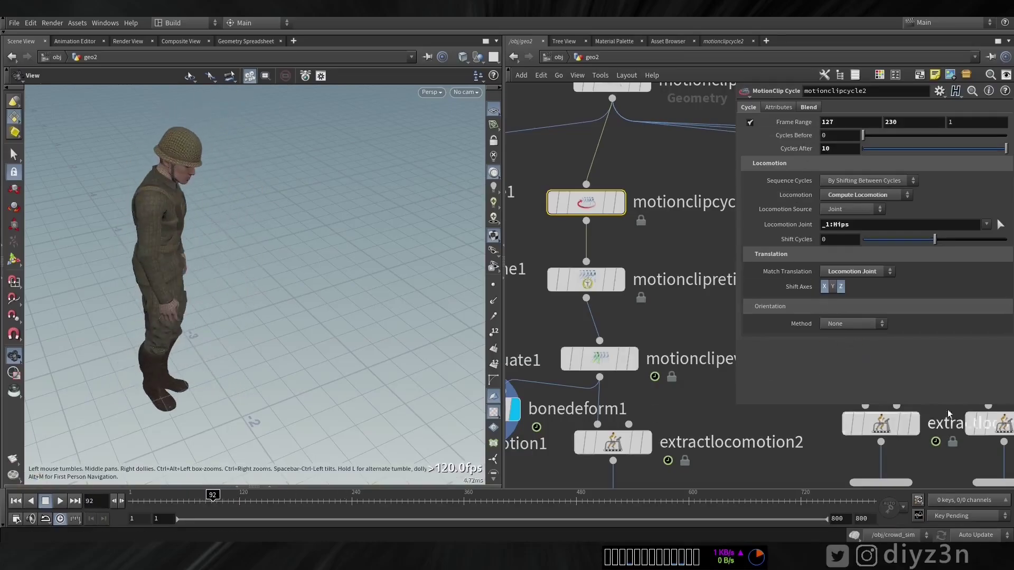
Set the orientation method to Custom on the Y and Z axes and compare the loop with the Y shift axis on, keeping only X and Z.
{"action": "left_click", "coordinate": [839, 326]}
{"action": "left_click", "coordinate": [841, 351]}
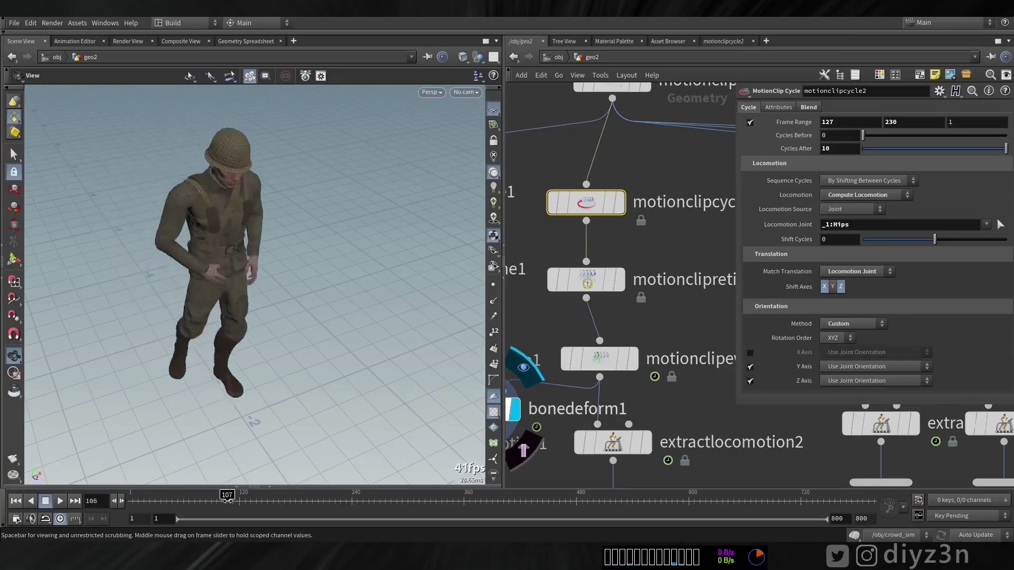
{"action": "mouse_move", "coordinate": [217, 497]}
{"action": "left_mouse_down"}
{"action": "mouse_move", "coordinate": [226, 499]}
{"action": "mouse_move", "coordinate": [187, 508]}
{"action": "left_mouse_up"}
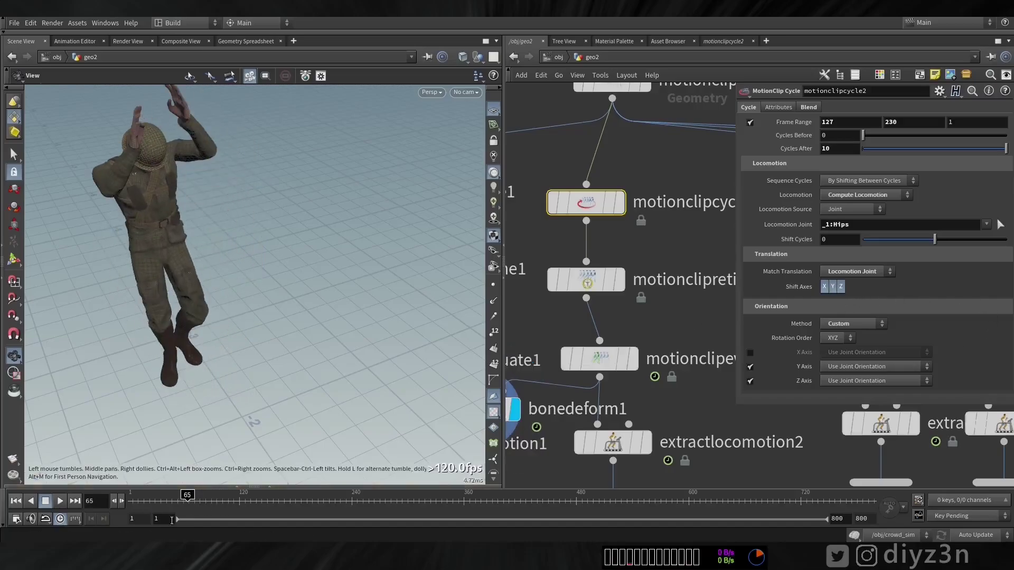
{"action": "left_click", "coordinate": [163, 496]}
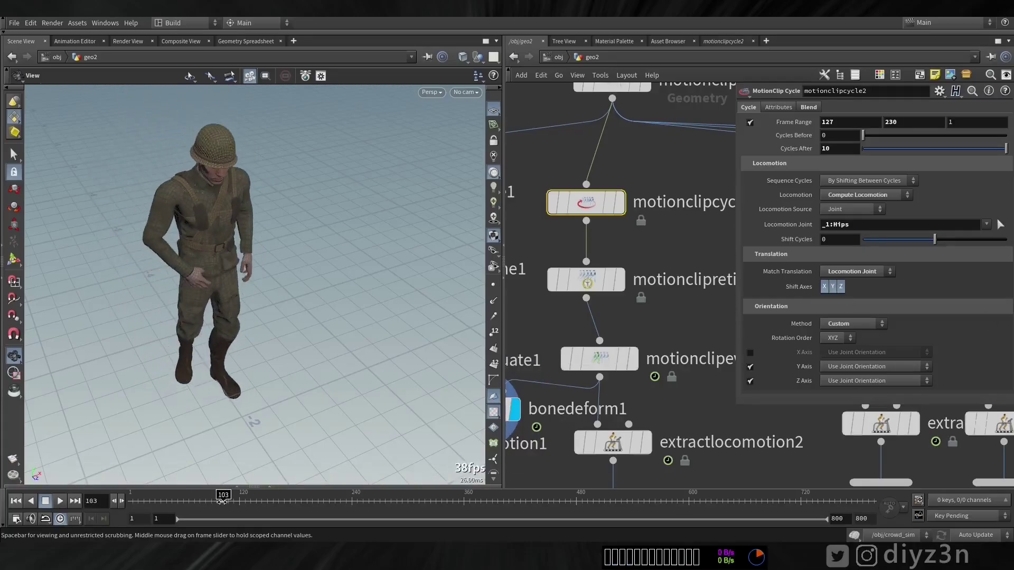
{"action": "left_click_drag", "start_coordinate": [249, 505], "coordinate": [268, 505]}
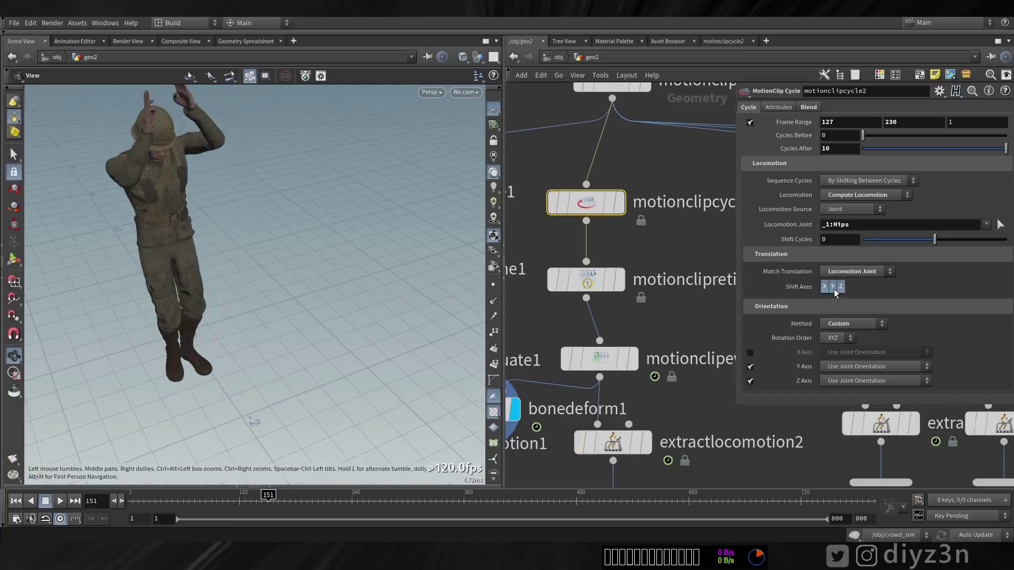
{"action": "left_click", "coordinate": [861, 271]}
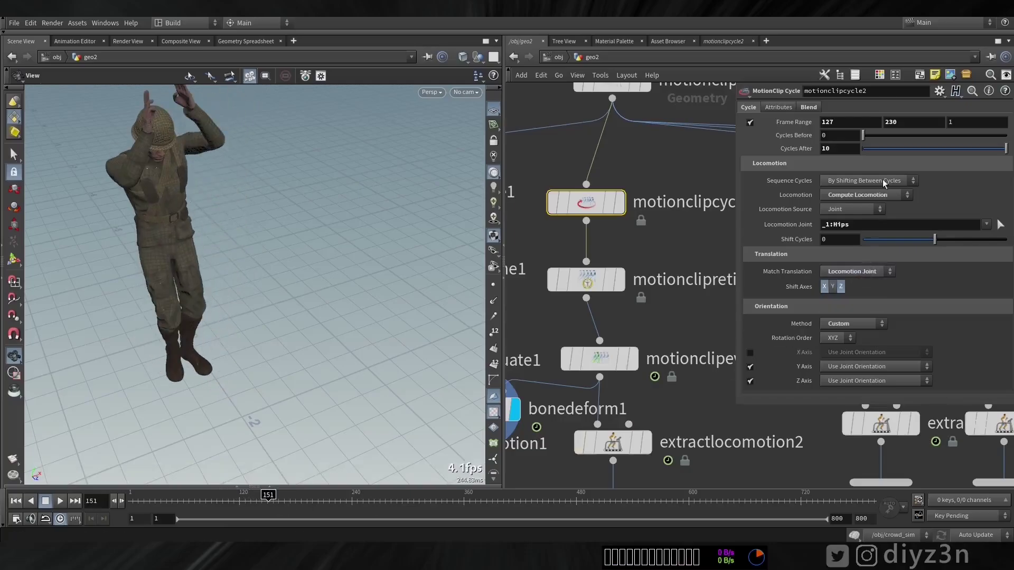
Try the Ease Out blend type on motionclipcycle2, play the animation, and restore the Linear blend type.
{"action": "left_click", "coordinate": [786, 107]}
{"action": "left_click", "coordinate": [808, 107]}
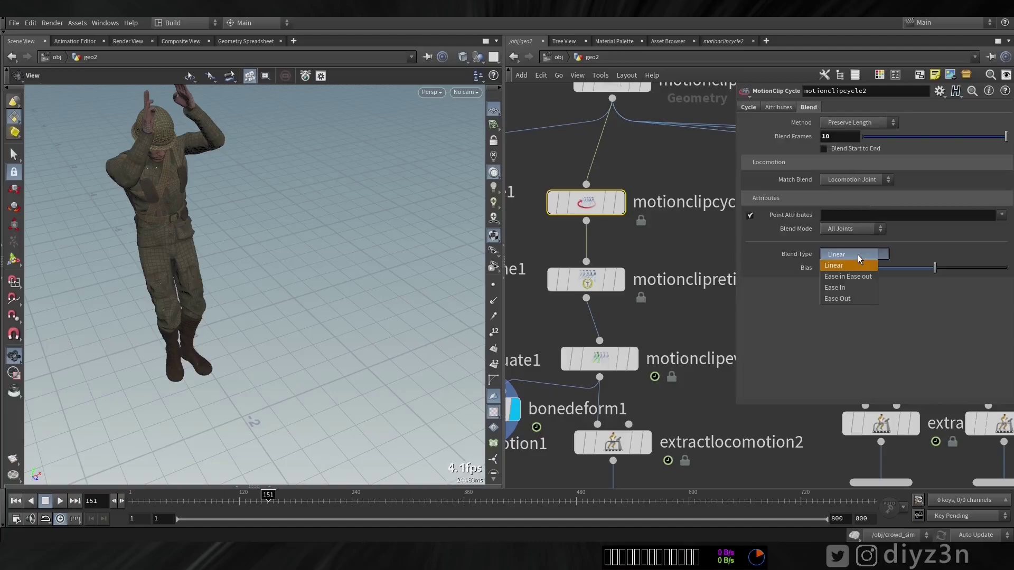
{"action": "left_click", "coordinate": [844, 299]}
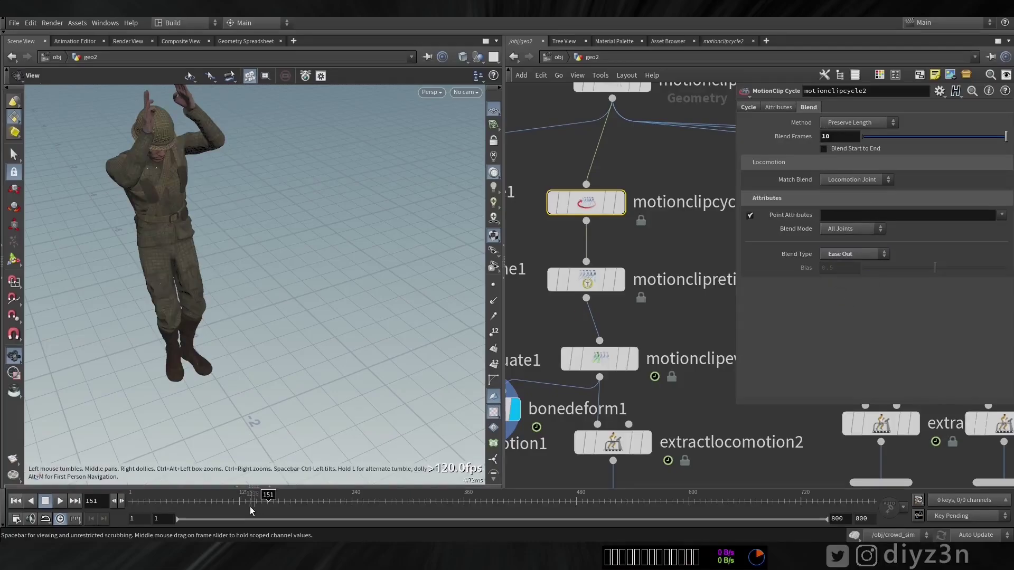
{"action": "left_click_drag", "start_coordinate": [250, 511], "coordinate": [150, 506]}
{"action": "left_click", "coordinate": [61, 502]}
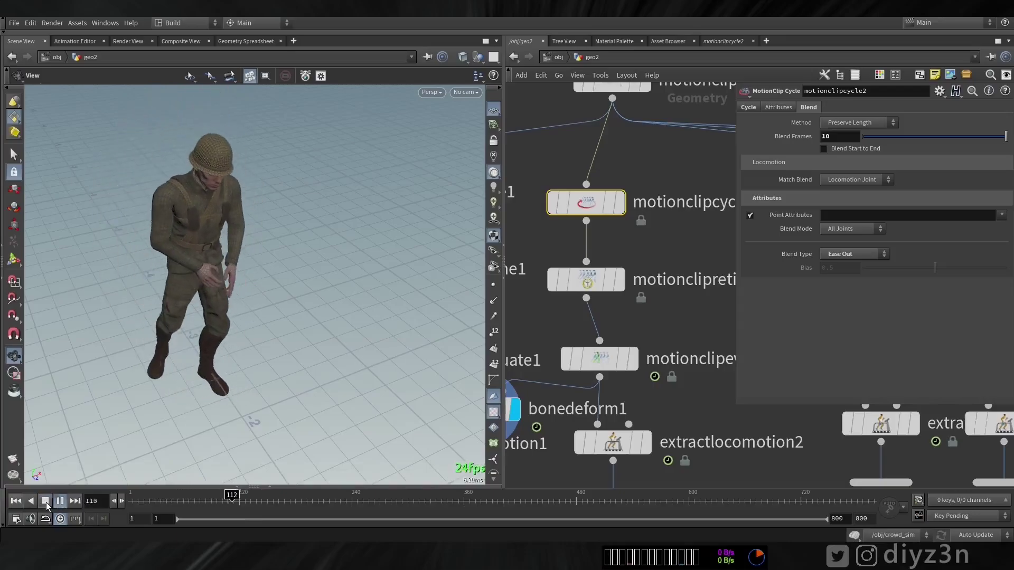
{"action": "left_click", "coordinate": [46, 502]}
{"action": "left_click", "coordinate": [60, 501]}
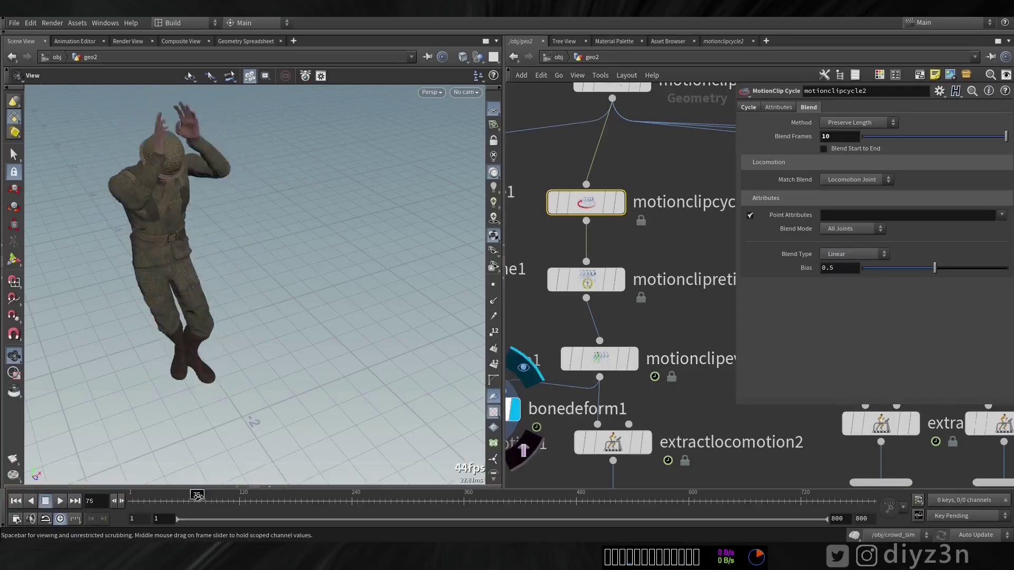
Try the Blend Start to End option on motionclipcycle2 and check the loop in playback.
{"action": "left_click", "coordinate": [46, 502]}
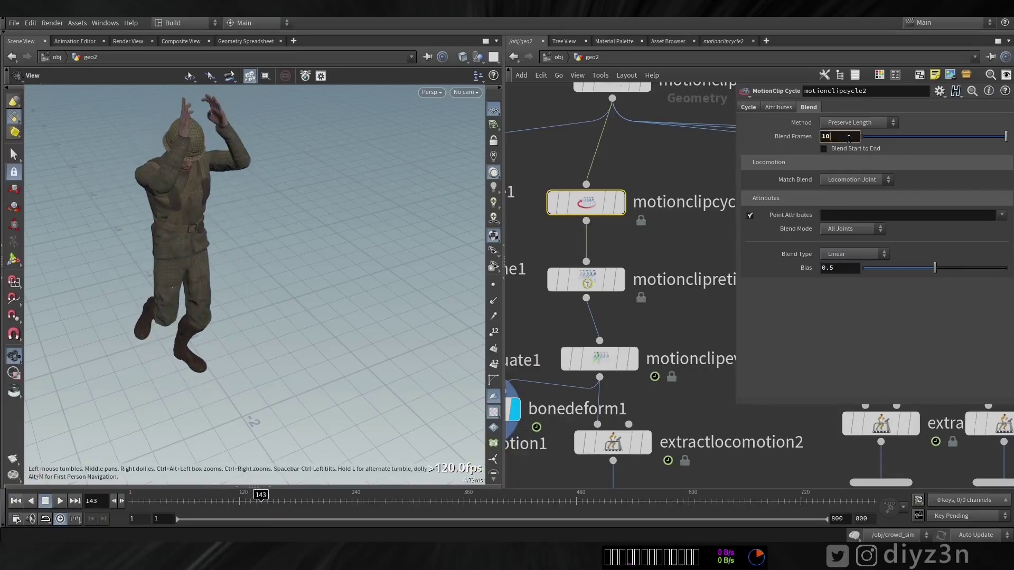
{"action": "left_click", "coordinate": [59, 501]}
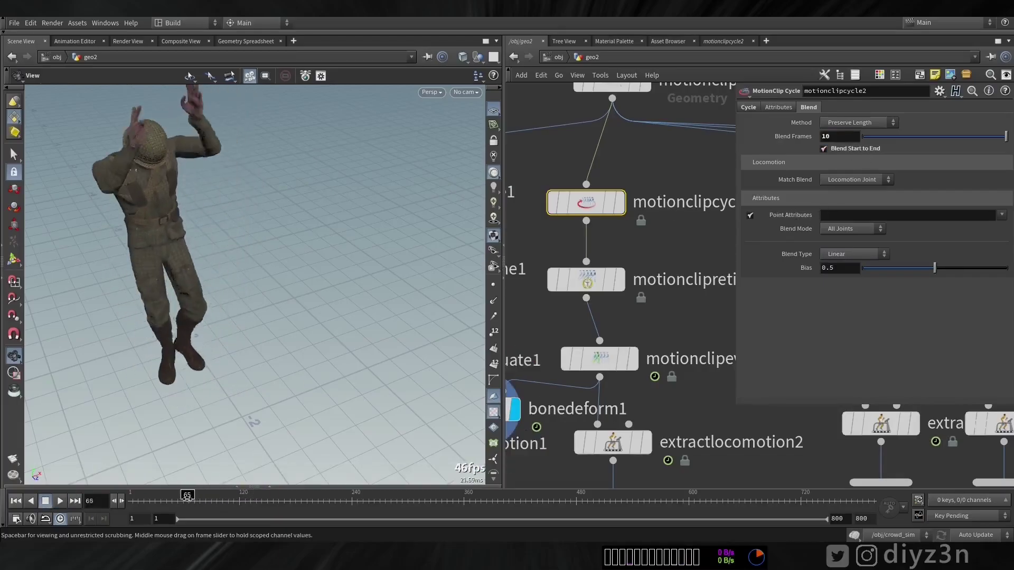
{"action": "left_click", "coordinate": [43, 501]}
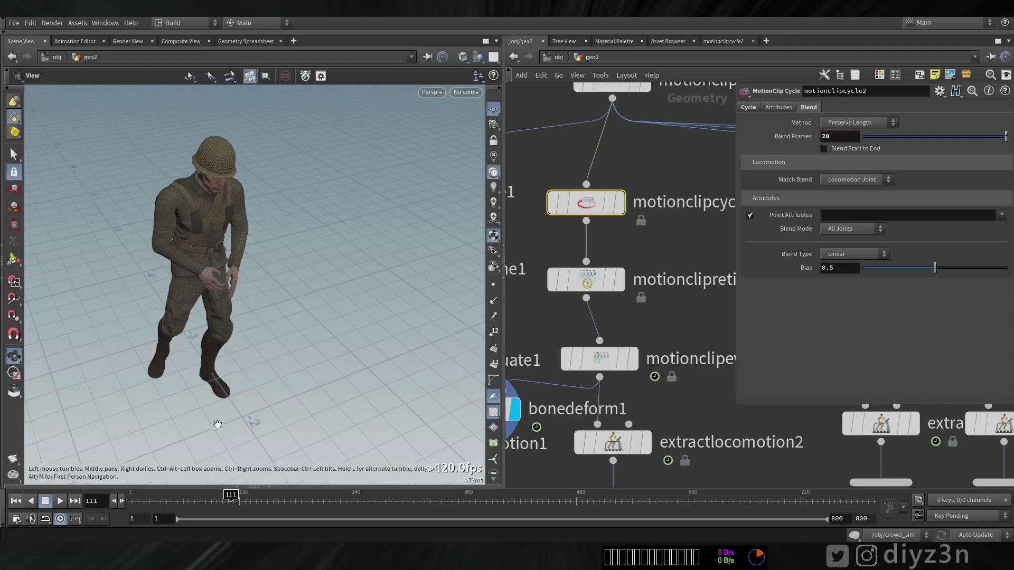
Set motionclipcycle2's Blend Frames to 20, play the loop, and scrub back across the transition.
{"action": "left_click", "coordinate": [60, 501]}
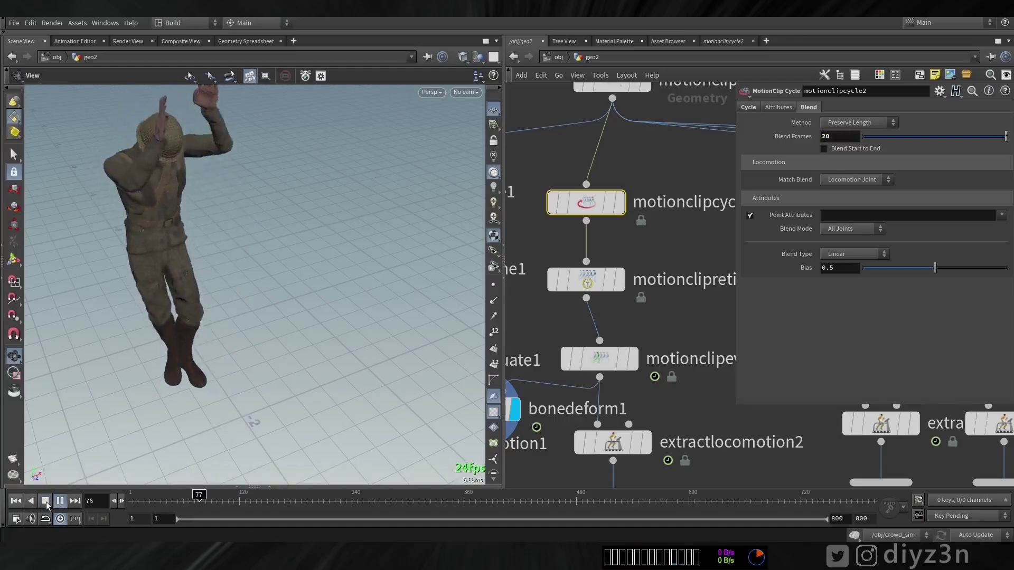
{"action": "left_click", "coordinate": [45, 501]}
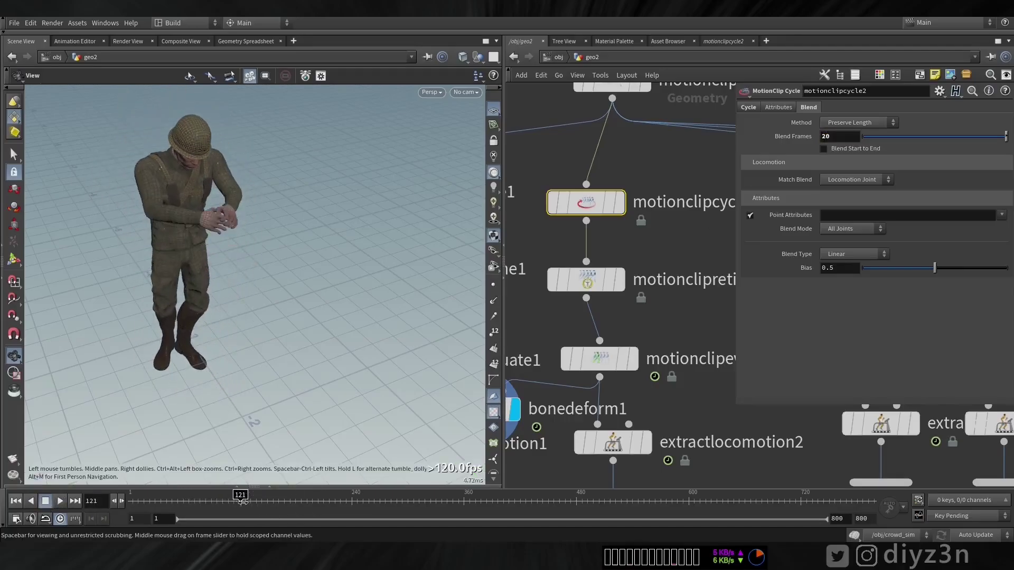
{"action": "left_click_drag", "start_coordinate": [242, 500], "coordinate": [210, 501]}
Set motionclipcycle2's cycle frame range to 150–200 and play the animation from the first frame.
{"action": "left_click", "coordinate": [764, 110]}
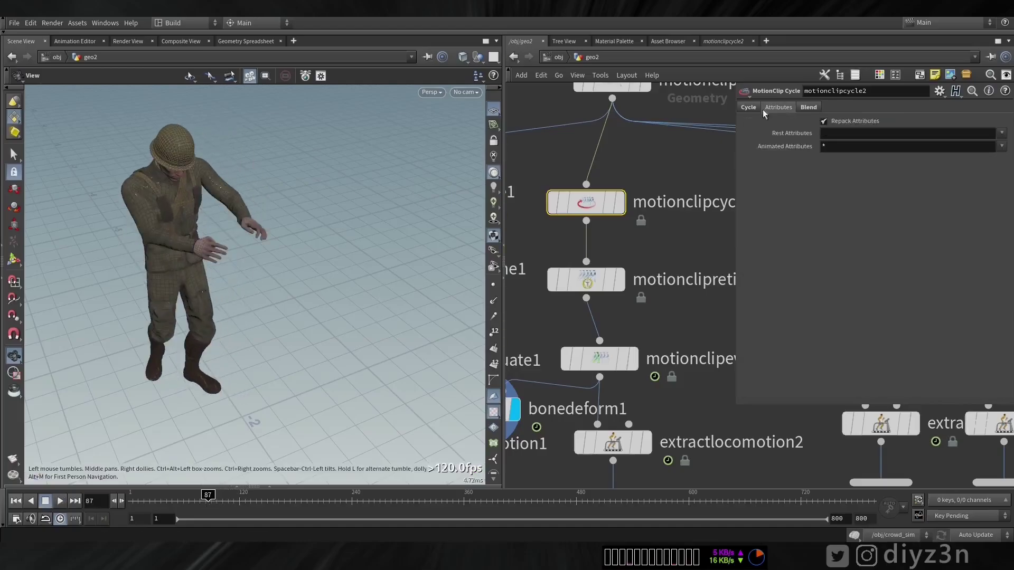
{"action": "left_click", "coordinate": [748, 107]}
{"action": "left_click", "coordinate": [855, 123]}
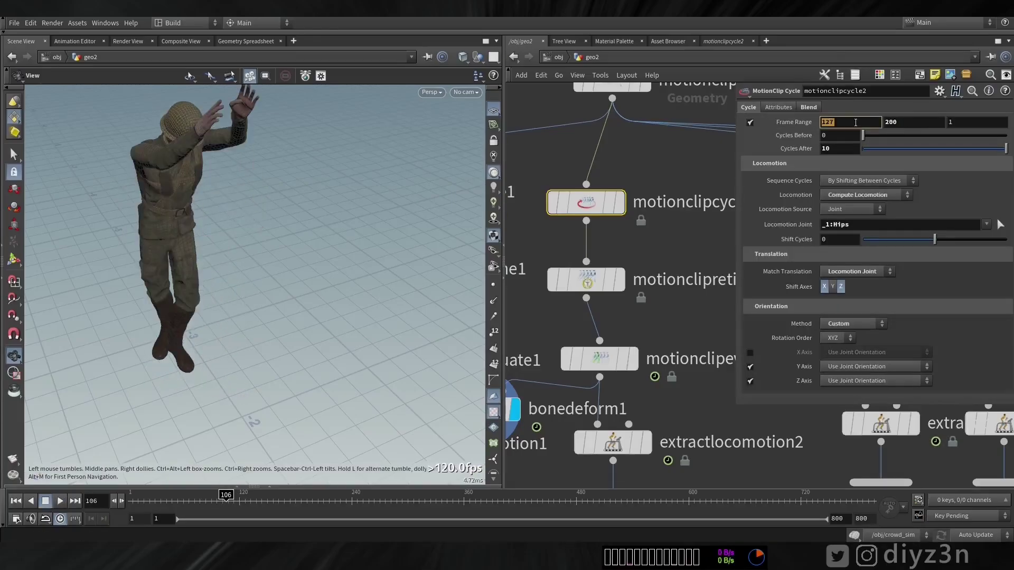
{"action": "type", "text": "150"}
{"action": "key", "text": "Return"}
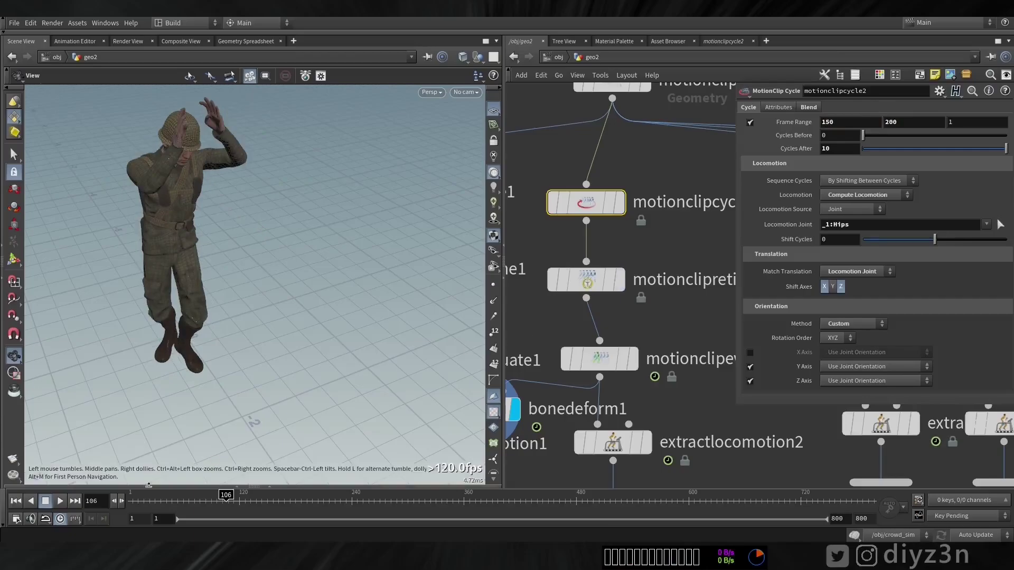
{"action": "left_click", "coordinate": [16, 501]}
{"action": "left_click", "coordinate": [60, 500]}
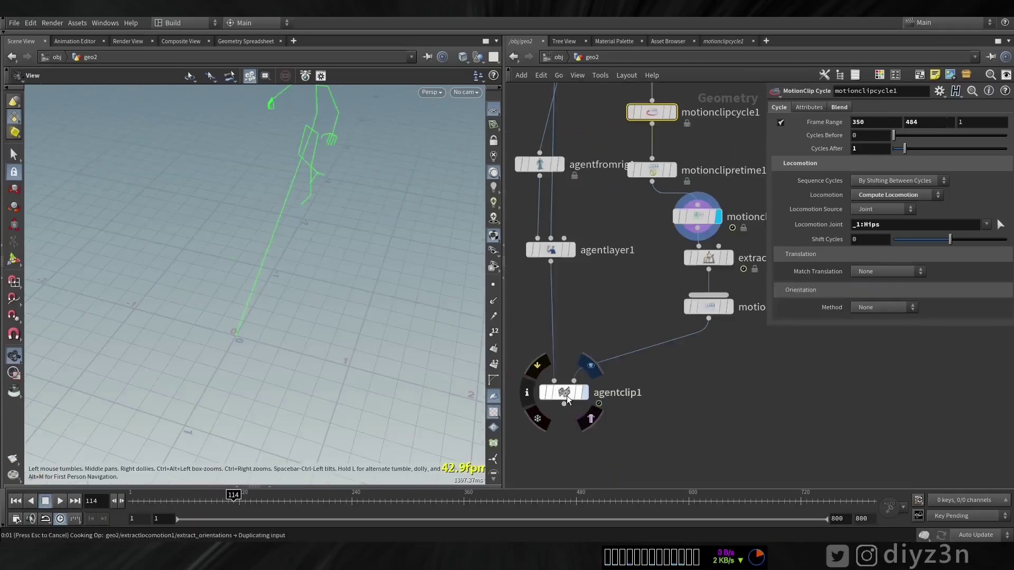
Display agentclip1 and scrub to frame 416 to review the Dance clip on the agent.
{"action": "left_click", "coordinate": [567, 399]}
{"action": "left_click_drag", "start_coordinate": [232, 511], "coordinate": [516, 500]}
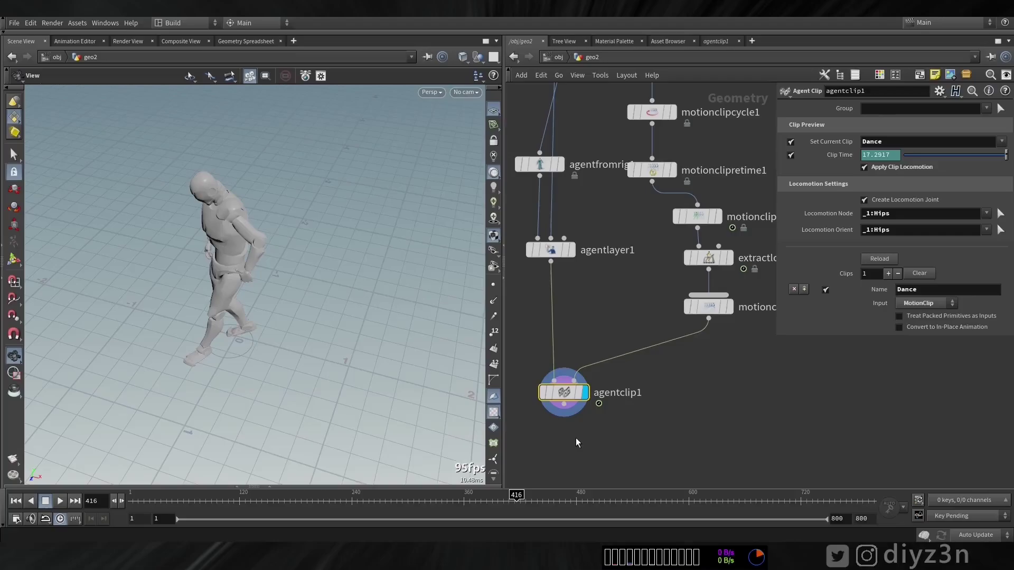
Add a Crowd Source node wired to agentclip1's output, display it, and place it lower in the network.
{"action": "scroll", "coordinate": [576, 438], "scroll_direction": "down", "scroll_amount": 2}
{"action": "middle_click_drag", "start_coordinate": [595, 426], "coordinate": [578, 264]}
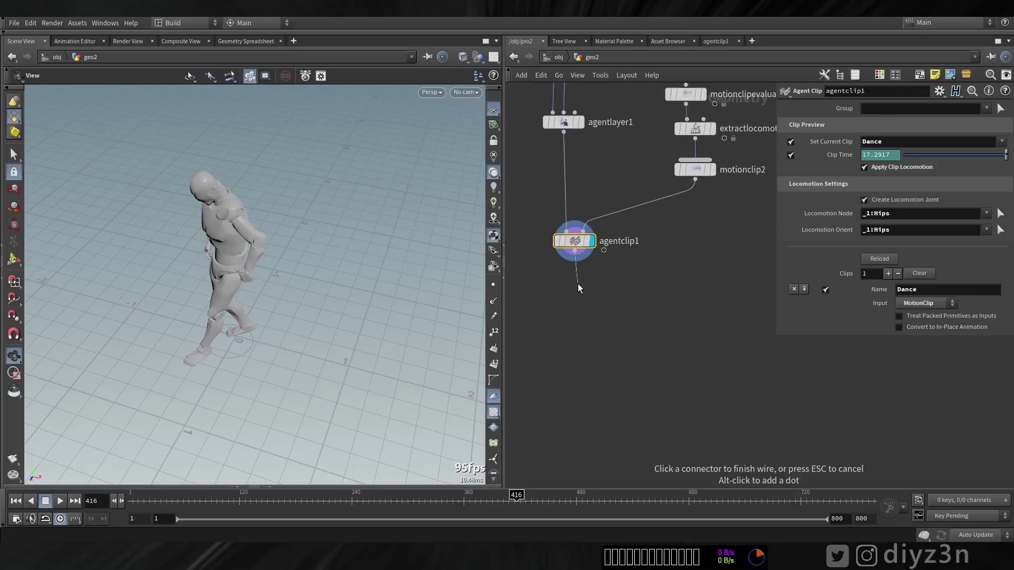
{"action": "left_click", "coordinate": [578, 300]}
{"action": "type", "text": "cro"}
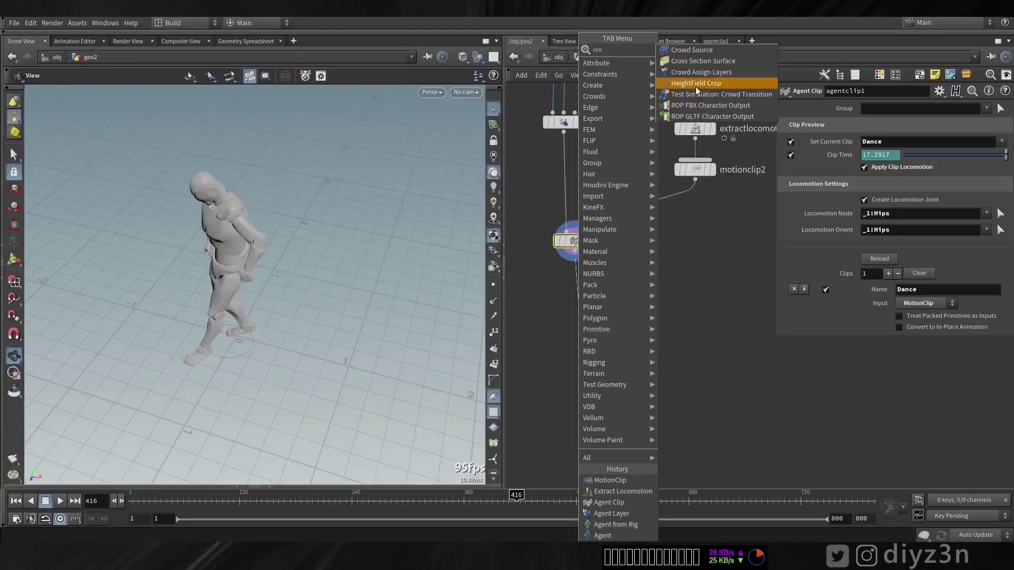
{"action": "left_click", "coordinate": [736, 49]}
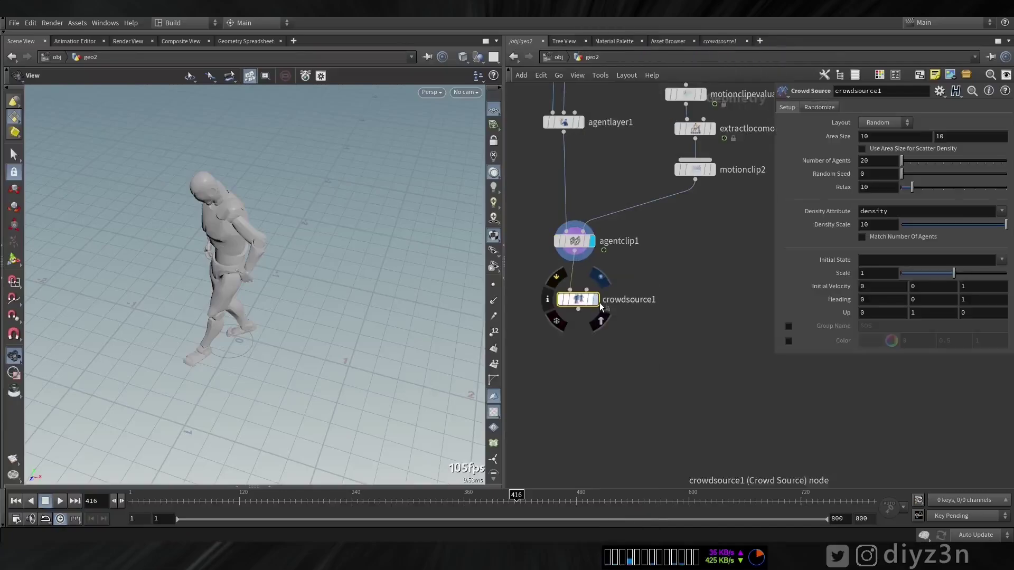
{"action": "left_click", "coordinate": [596, 301]}
{"action": "left_click_drag", "start_coordinate": [583, 303], "coordinate": [591, 364]}
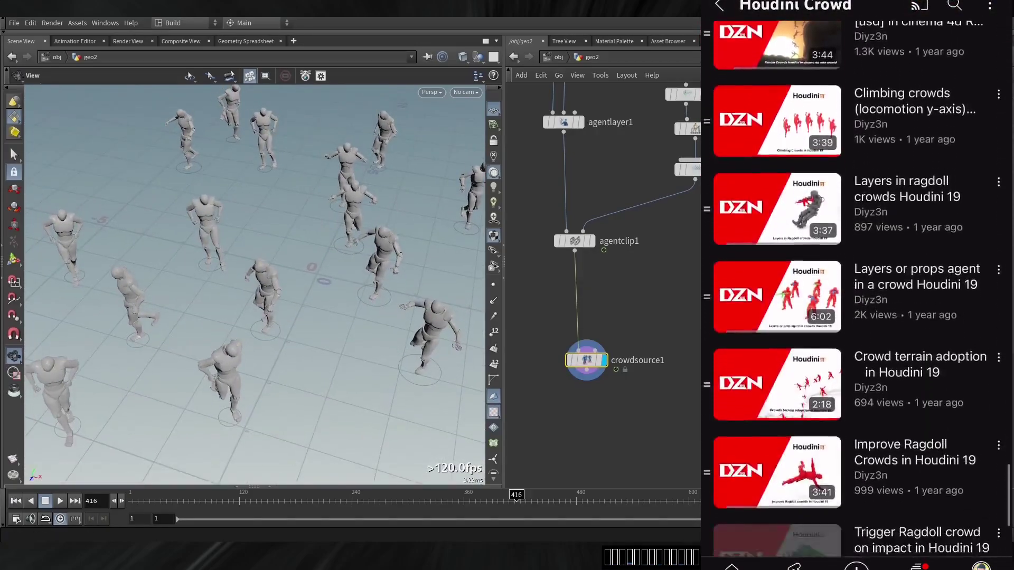
Set the crowd layout to Formation with 9 rows and 7 columns and return to the first frame.
{"action": "left_click", "coordinate": [890, 145]}
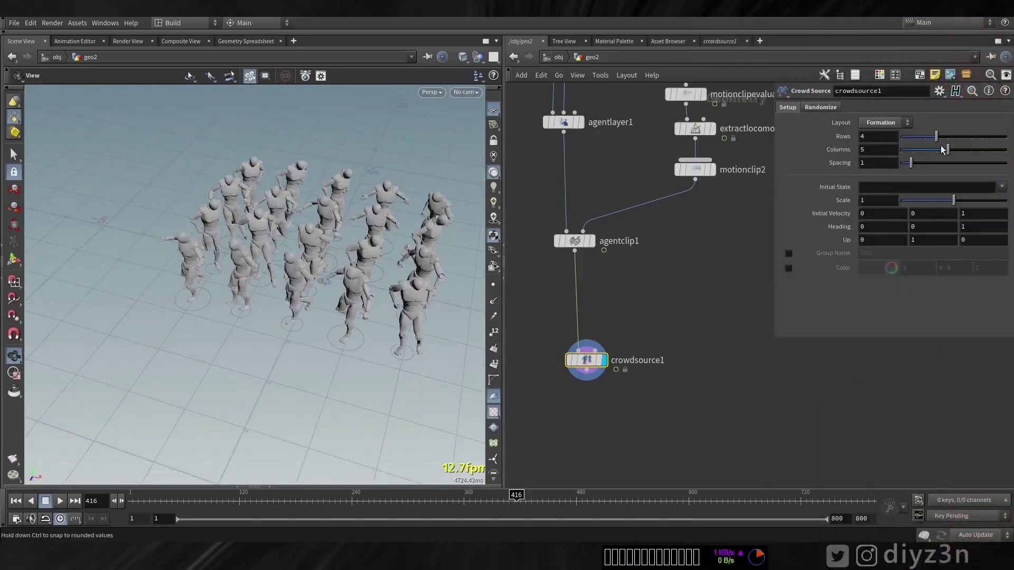
{"action": "left_click_drag", "start_coordinate": [946, 148], "coordinate": [995, 138]}
{"action": "middle_click_drag", "start_coordinate": [158, 475], "coordinate": [108, 446]}
{"action": "left_click", "coordinate": [16, 501]}
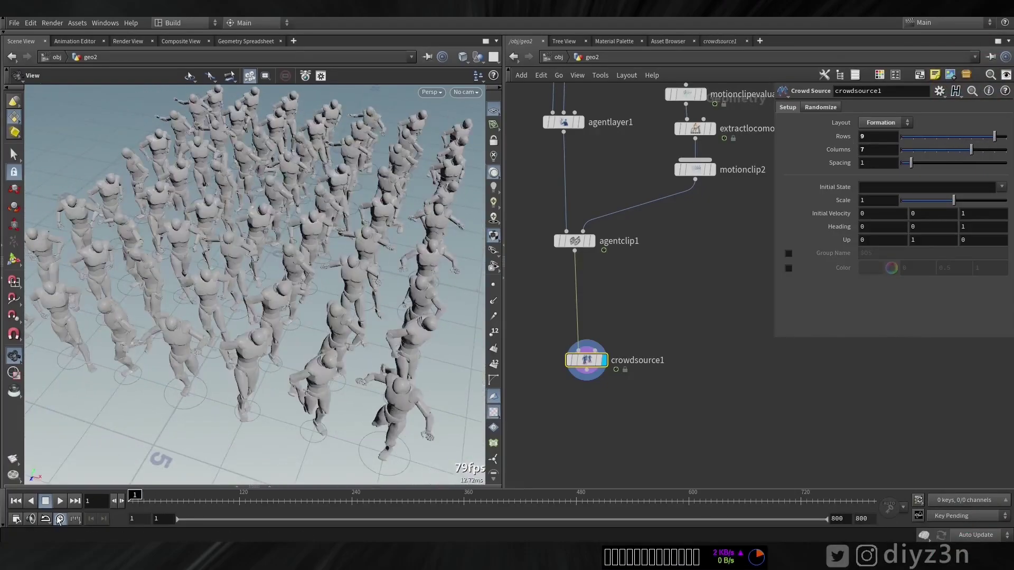
Play the crowd formation's animation and examine the agents from a closer angle.
{"action": "left_click", "coordinate": [60, 500]}
{"action": "left_click_drag", "start_coordinate": [364, 391], "coordinate": [227, 246]}
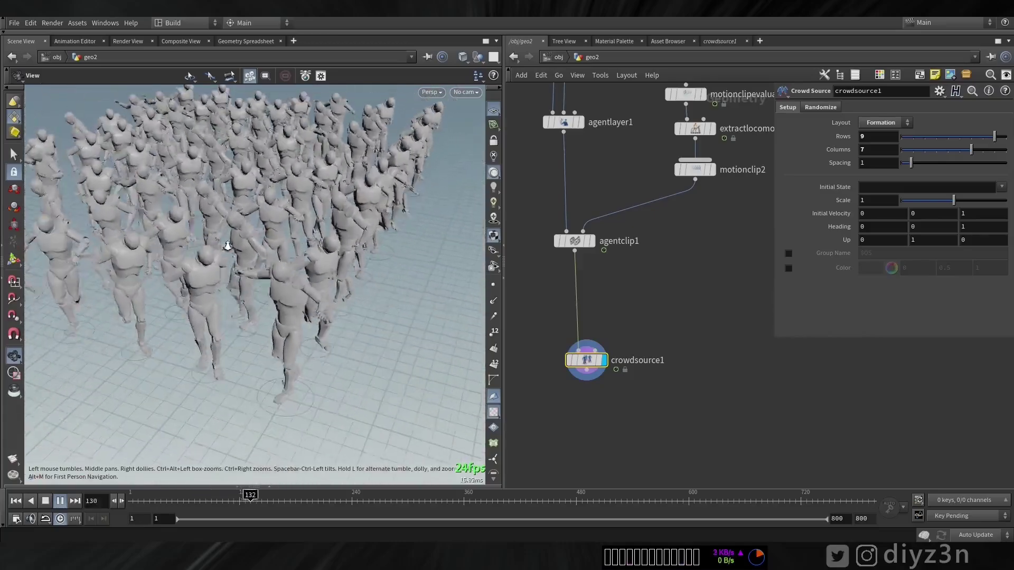
{"action": "right_click_drag", "start_coordinate": [227, 246], "coordinate": [198, 185]}
{"action": "middle_click_drag", "start_coordinate": [198, 185], "coordinate": [278, 238]}
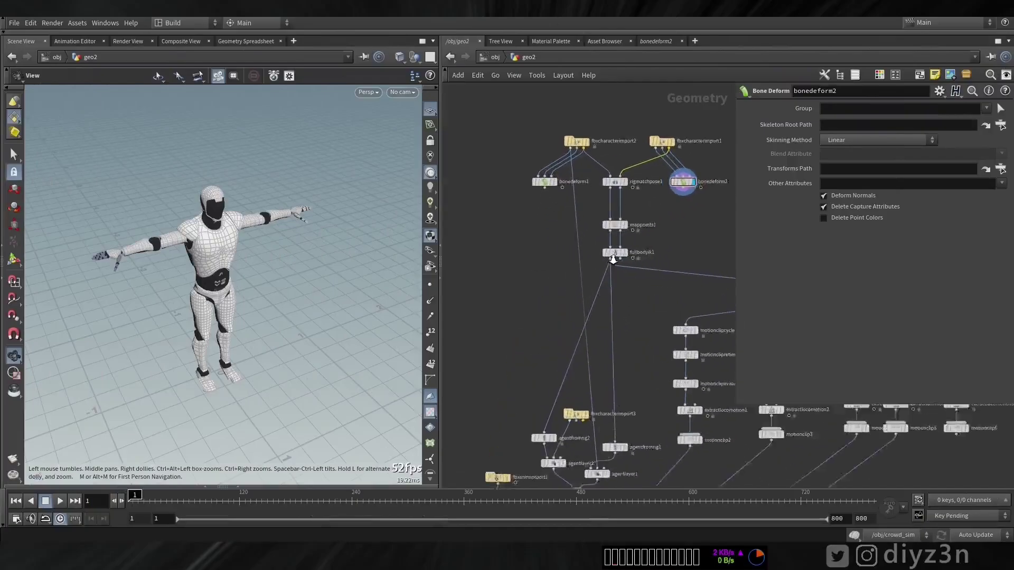
Scrub the timeline to frame 207 to review the motion-captured character shown by bonedeform2.
{"action": "middle_click_drag", "start_coordinate": [592, 280], "coordinate": [534, 328]}
{"action": "scroll", "coordinate": [650, 283], "scroll_direction": "up", "scroll_amount": 5}
{"action": "right_click", "coordinate": [621, 287]}
{"action": "left_click", "coordinate": [622, 288]}
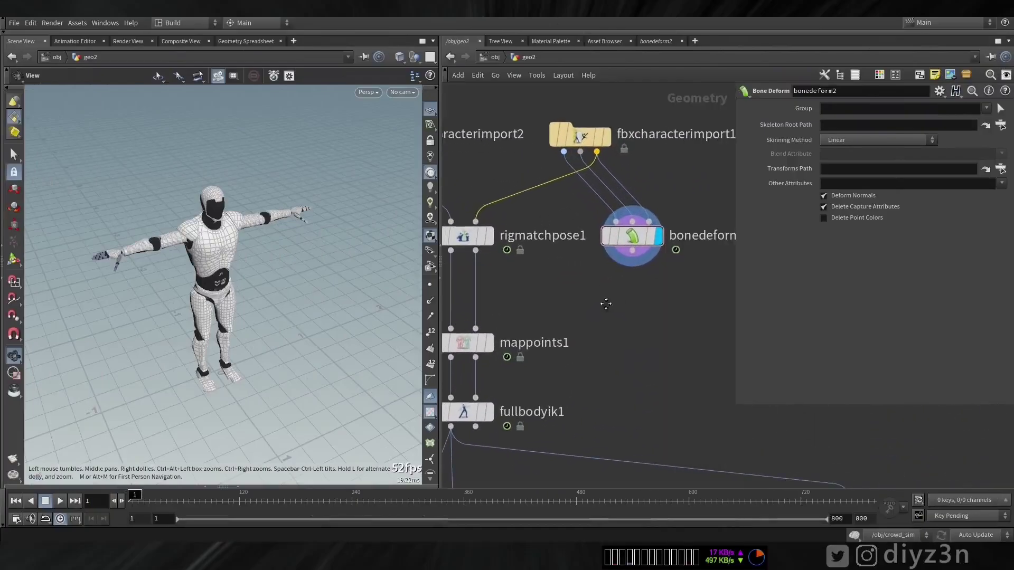
{"action": "middle_click_drag", "start_coordinate": [604, 303], "coordinate": [489, 320]}
{"action": "left_click_drag", "start_coordinate": [135, 494], "coordinate": [321, 502]}
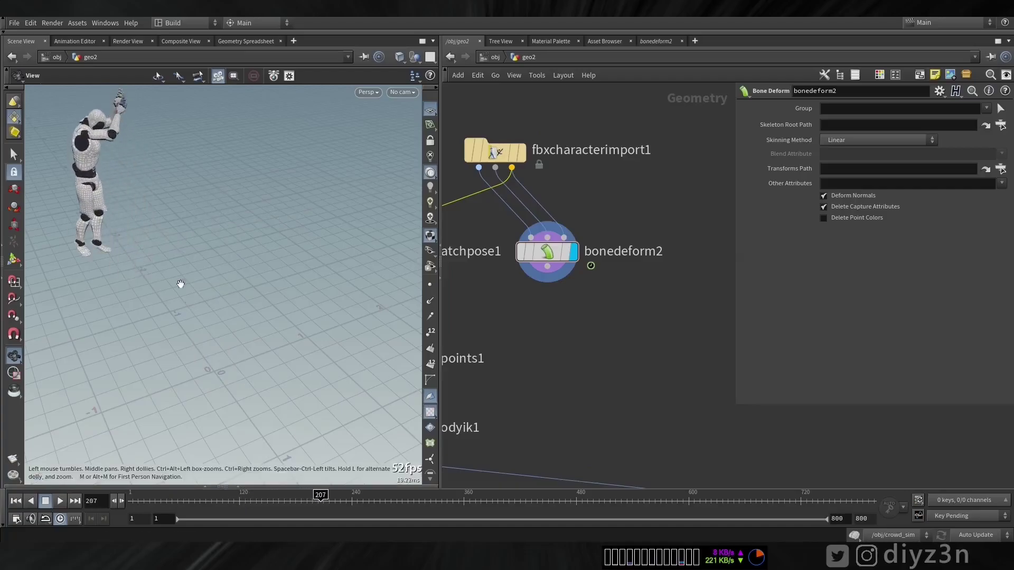
{"action": "middle_click_drag", "start_coordinate": [181, 286], "coordinate": [285, 353]}
Display bonedeform1 and scrub to frame 43 to examine the soldier character.
{"action": "left_click_drag", "start_coordinate": [327, 499], "coordinate": [261, 532]}
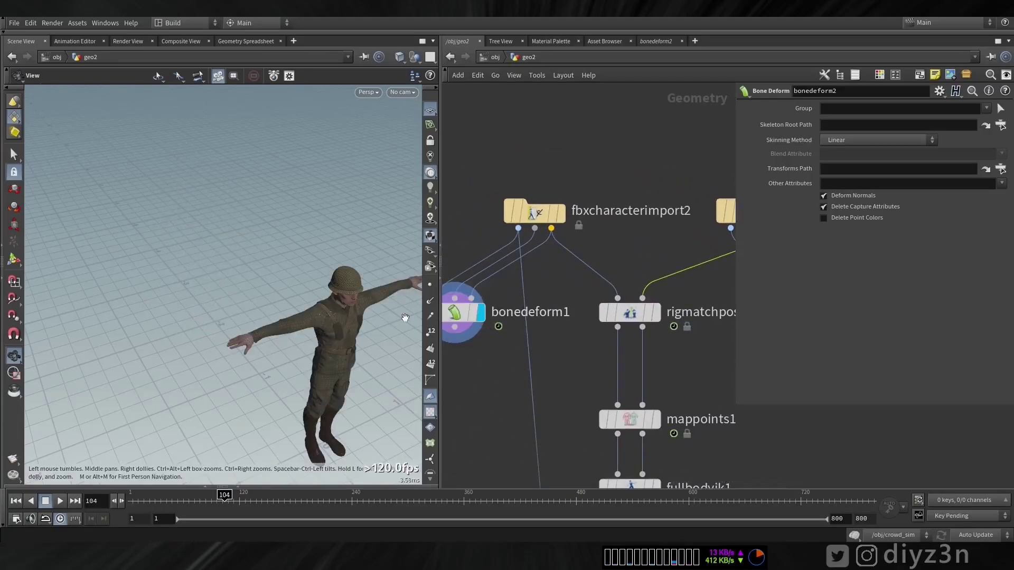
{"action": "middle_click_drag", "start_coordinate": [323, 341], "coordinate": [206, 296]}
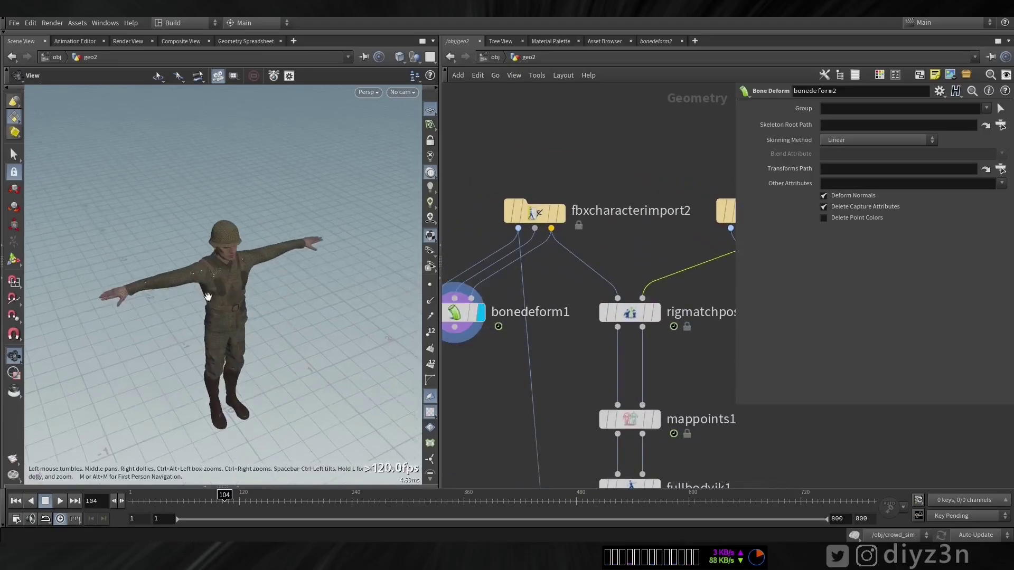
{"action": "mouse_move", "coordinate": [218, 362]}
{"action": "left_mouse_down"}
{"action": "mouse_move", "coordinate": [199, 292]}
{"action": "mouse_move", "coordinate": [220, 350]}
{"action": "left_mouse_up"}
{"action": "left_click", "coordinate": [154, 499]}
{"action": "left_click_drag", "start_coordinate": [154, 499], "coordinate": [167, 499]}
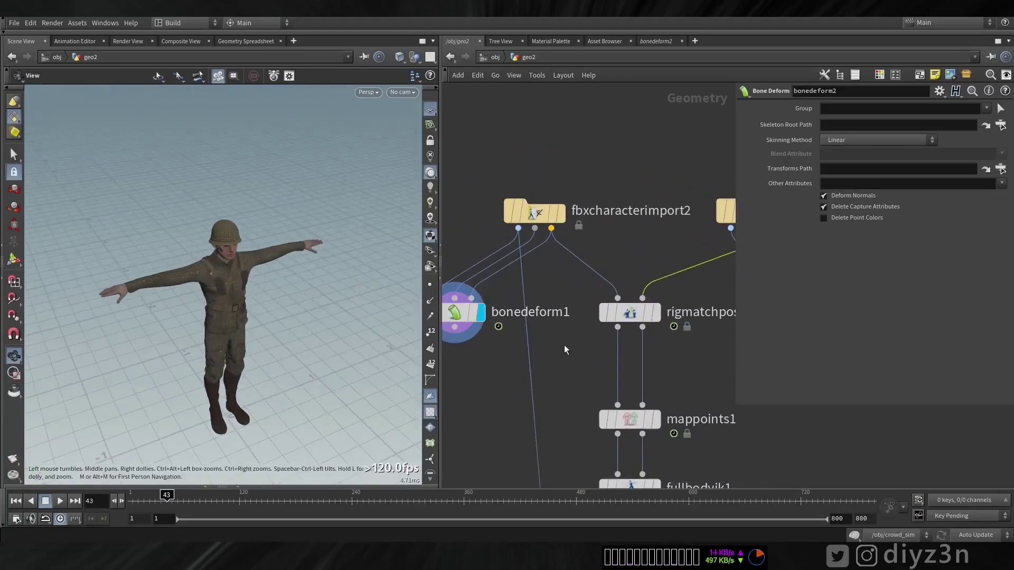
Display rigmatchpose1 and activate its pose handles to examine how the two skeletons align.
{"action": "middle_click_drag", "start_coordinate": [567, 344], "coordinate": [452, 295]}
{"action": "left_click", "coordinate": [541, 263]}
{"action": "left_click", "coordinate": [526, 267]}
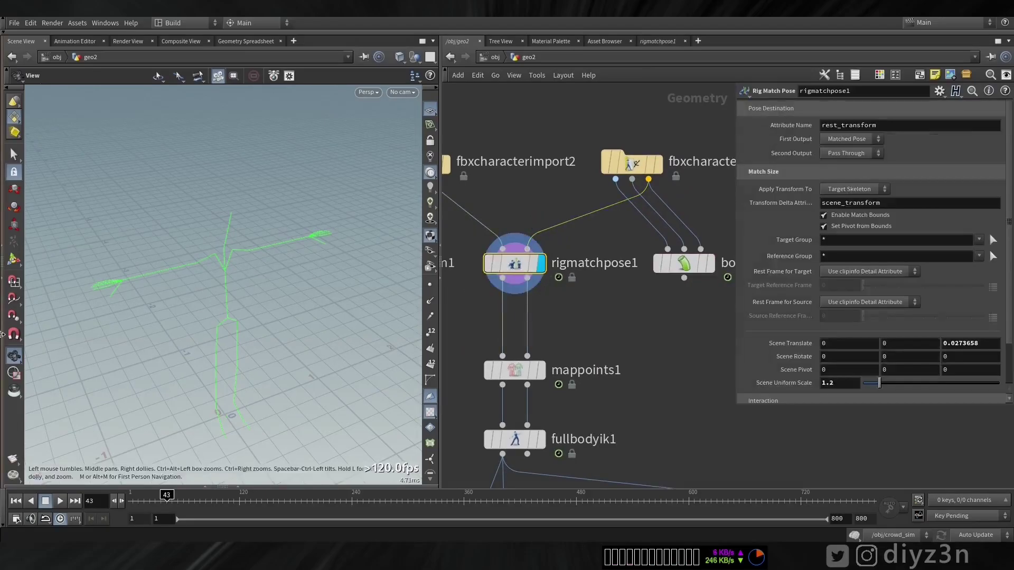
{"action": "left_click", "coordinate": [14, 260]}
{"action": "middle_click_drag", "start_coordinate": [561, 333], "coordinate": [554, 239]}
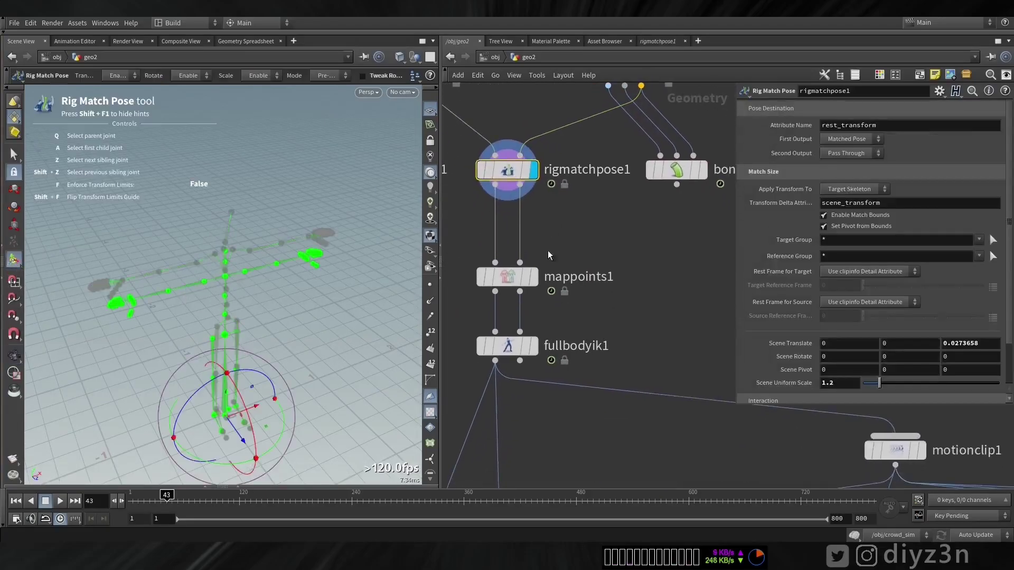
Display mappoints1 to examine its joint mappings, and fullbodyik1 to examine the retargeted skeleton.
{"action": "left_click", "coordinate": [534, 276]}
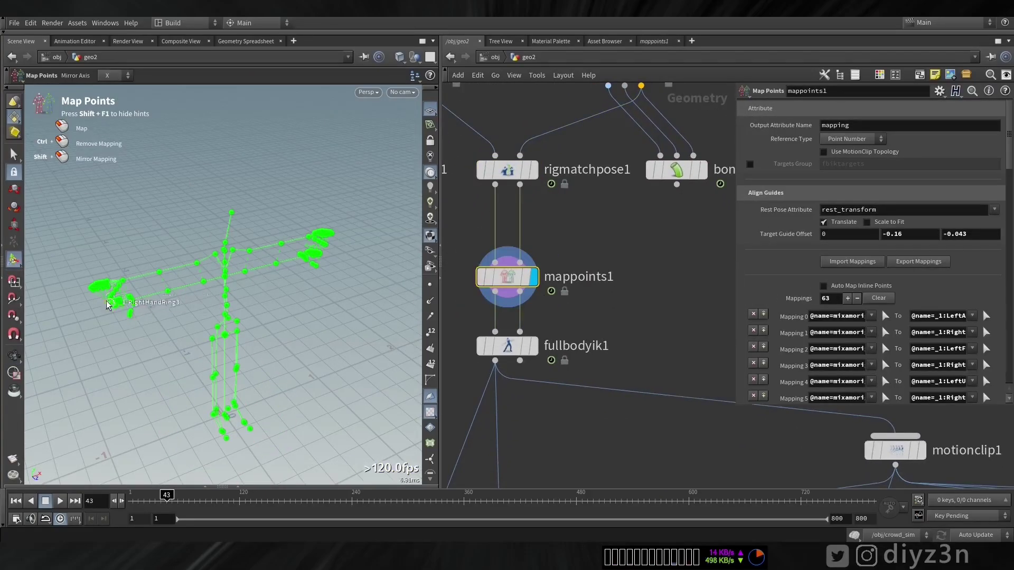
{"action": "key", "text": "Escape"}
{"action": "left_click_drag", "start_coordinate": [107, 305], "coordinate": [232, 309]}
{"action": "left_click", "coordinate": [534, 347]}
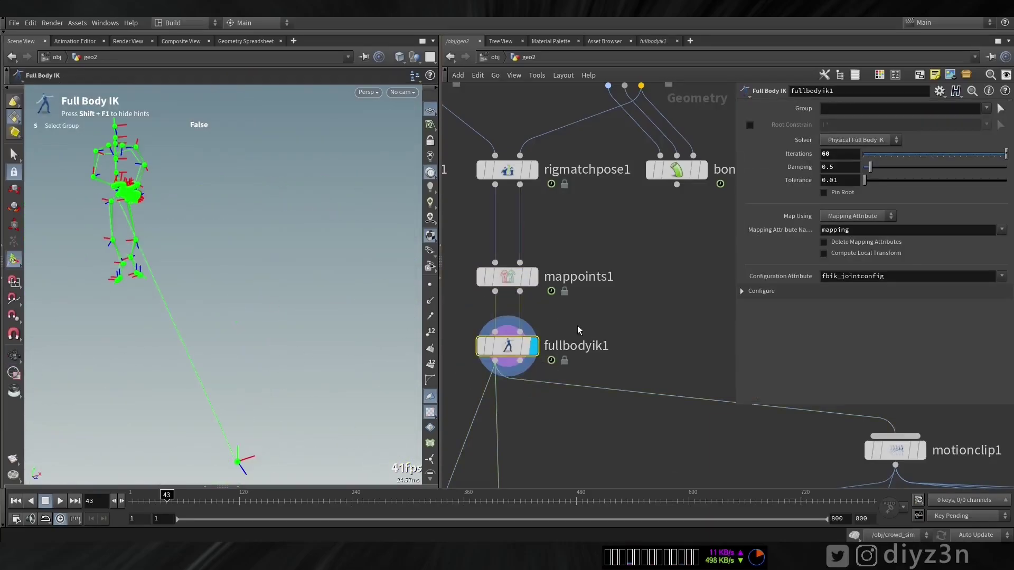
{"action": "middle_click_drag", "start_coordinate": [578, 327], "coordinate": [634, 324]}
{"action": "middle_click_drag", "start_coordinate": [519, 304], "coordinate": [610, 302]}
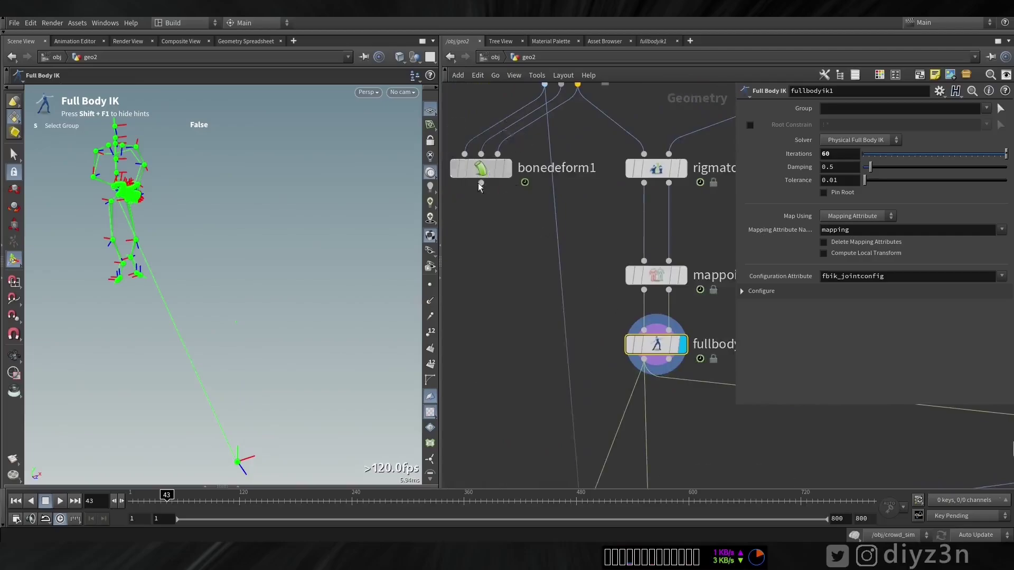
Feed fullbodyik1's output into bonedeform1's third input, display bonedeform1, and scrub to frame 540 to review the retargeted soldier.
{"action": "left_click_drag", "start_coordinate": [480, 175], "coordinate": [493, 396]}
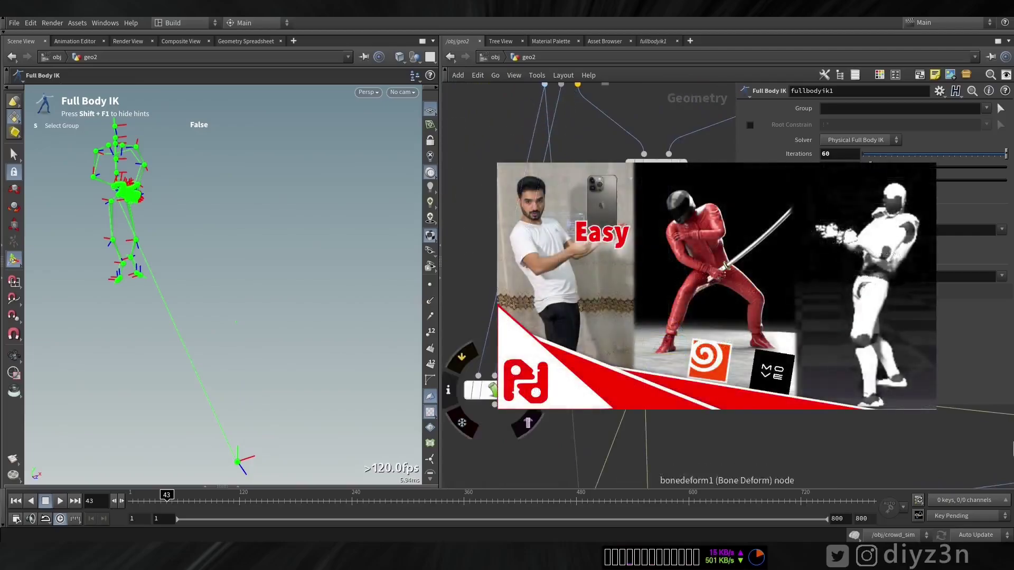
{"action": "left_click", "coordinate": [485, 390]}
{"action": "left_click_drag", "start_coordinate": [163, 493], "coordinate": [503, 505]}
{"action": "key", "text": "space"}
{"action": "key", "text": "Return"}
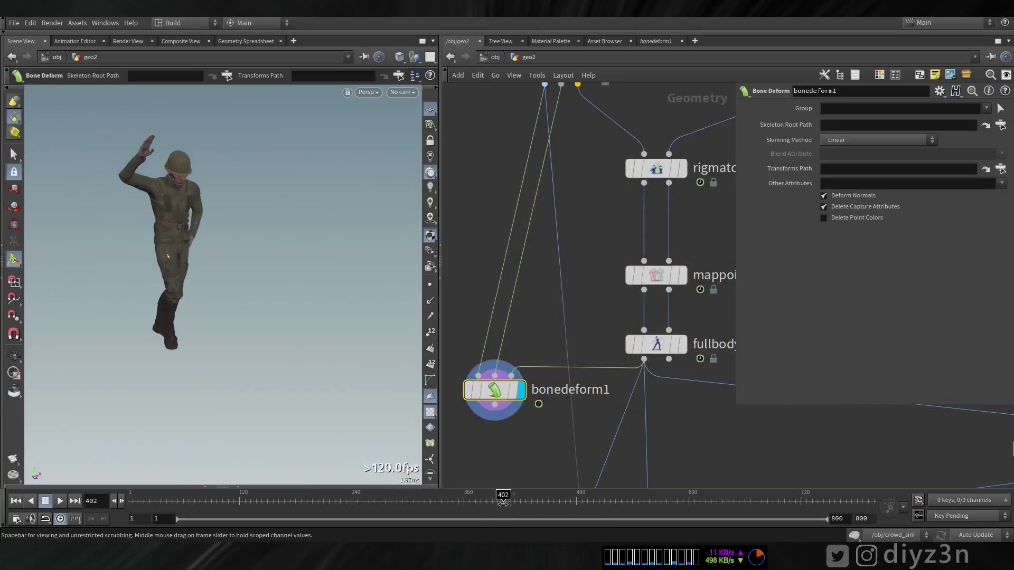
{"action": "left_click_drag", "start_coordinate": [580, 503], "coordinate": [633, 504]}
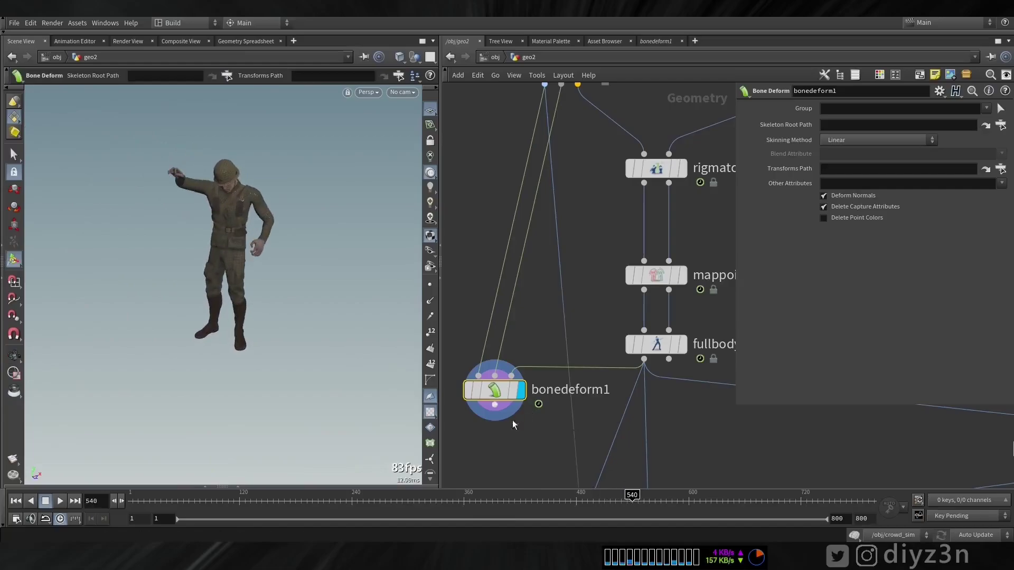
Delete the bonedeform1 node from the network.
{"action": "middle_click_drag", "start_coordinate": [501, 405], "coordinate": [497, 295]}
{"action": "key", "text": "Delete"}
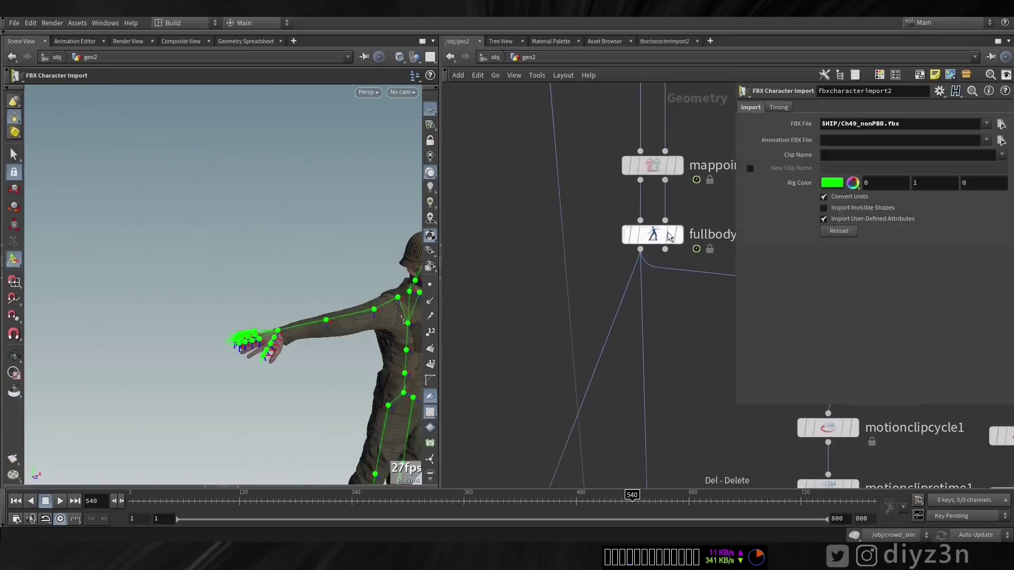
{"action": "middle_click_drag", "start_coordinate": [706, 219], "coordinate": [504, 367]}
{"action": "left_click", "coordinate": [623, 209]}
{"action": "key", "text": "Delete"}
Display motionclipevaluate1 in the first motion clip branch and scrub the timeline to review its clip.
{"action": "middle_click_drag", "start_coordinate": [562, 440], "coordinate": [404, 323]}
{"action": "middle_click_drag", "start_coordinate": [623, 338], "coordinate": [589, 250]}
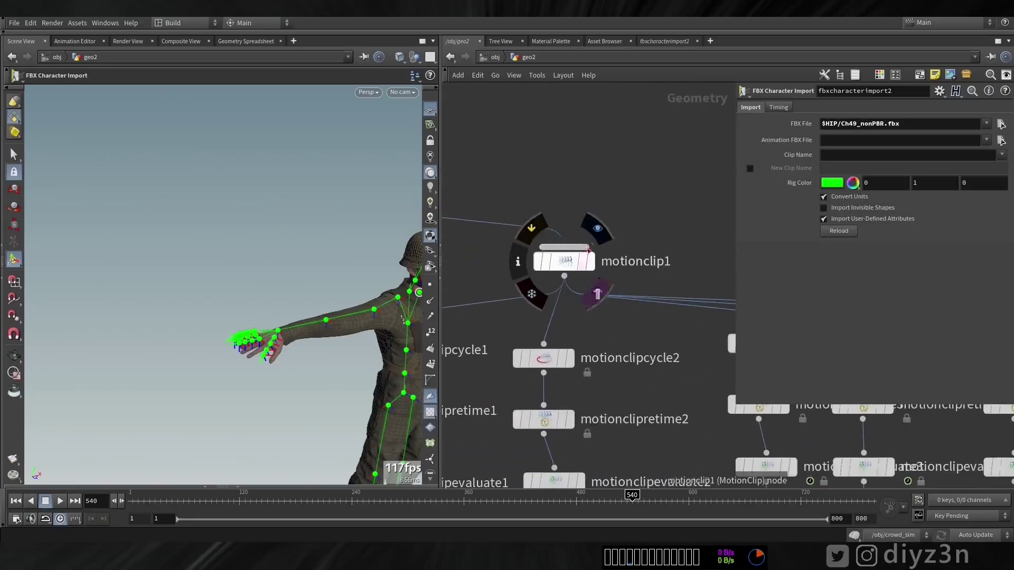
{"action": "key", "text": "r"}
{"action": "left_click", "coordinate": [547, 266]}
{"action": "middle_click_drag", "start_coordinate": [496, 361], "coordinate": [682, 211]}
{"action": "left_click", "coordinate": [513, 333]}
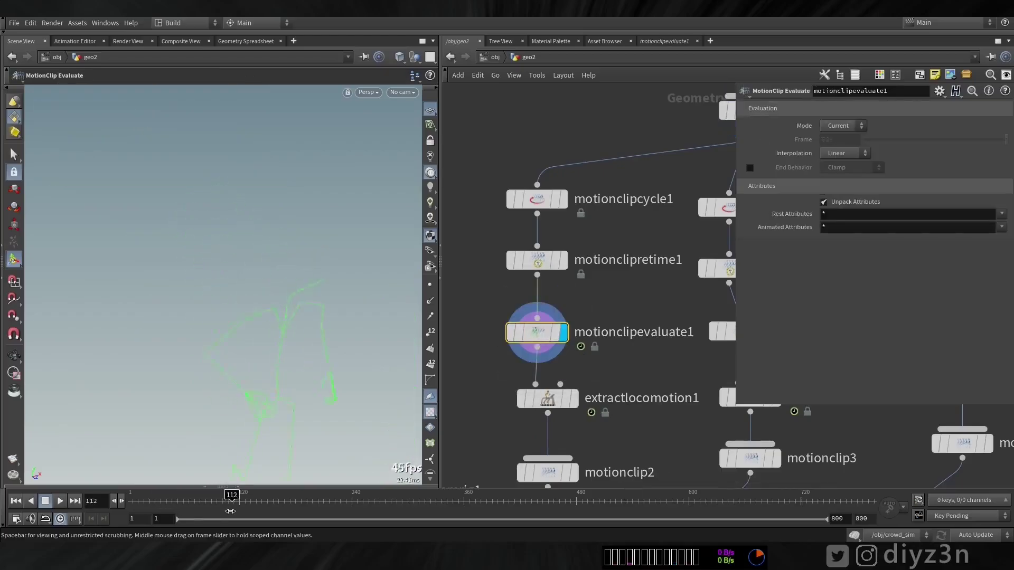
Display motionclipevaluate2 and scrub to frame 57 to review the second clip.
{"action": "middle_click_drag", "start_coordinate": [652, 370], "coordinate": [536, 351]}
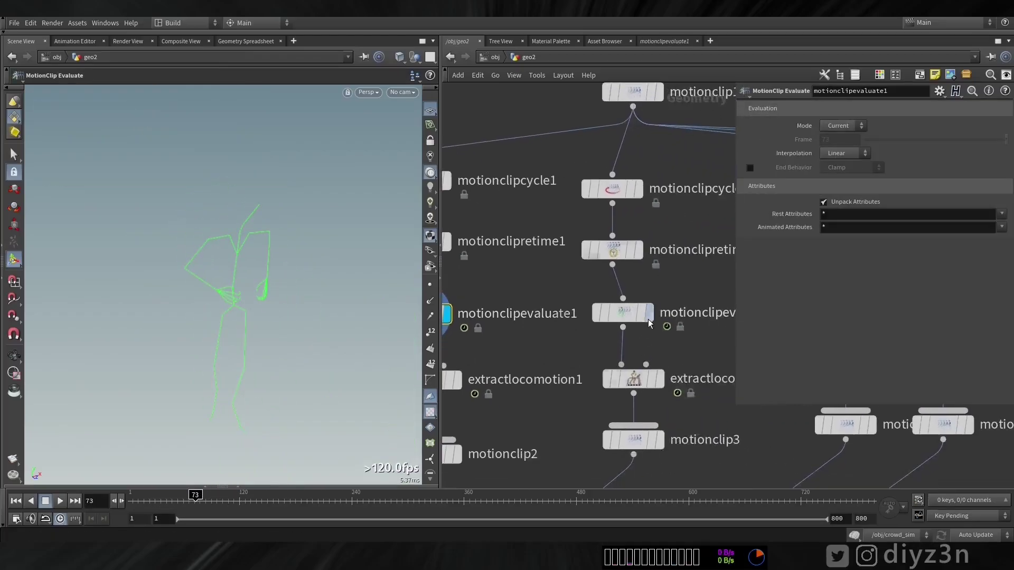
{"action": "left_click", "coordinate": [649, 314]}
{"action": "left_click_drag", "start_coordinate": [213, 497], "coordinate": [180, 497]}
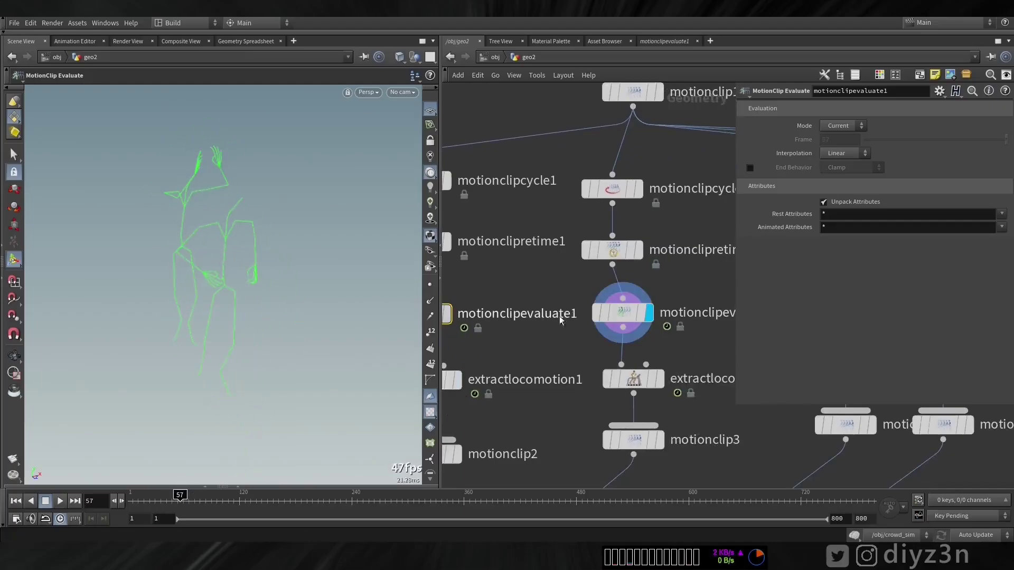
Display motionclipevaluate3 and scrub the timeline to review the third clip.
{"action": "middle_click_drag", "start_coordinate": [711, 280], "coordinate": [498, 266]}
{"action": "left_click", "coordinate": [651, 284]}
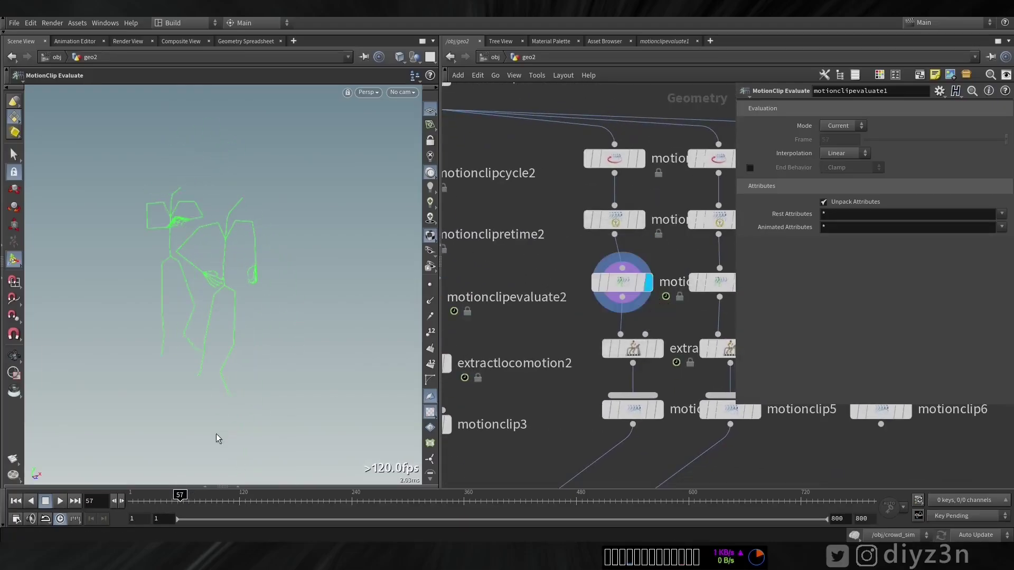
{"action": "left_click_drag", "start_coordinate": [174, 490], "coordinate": [146, 494]}
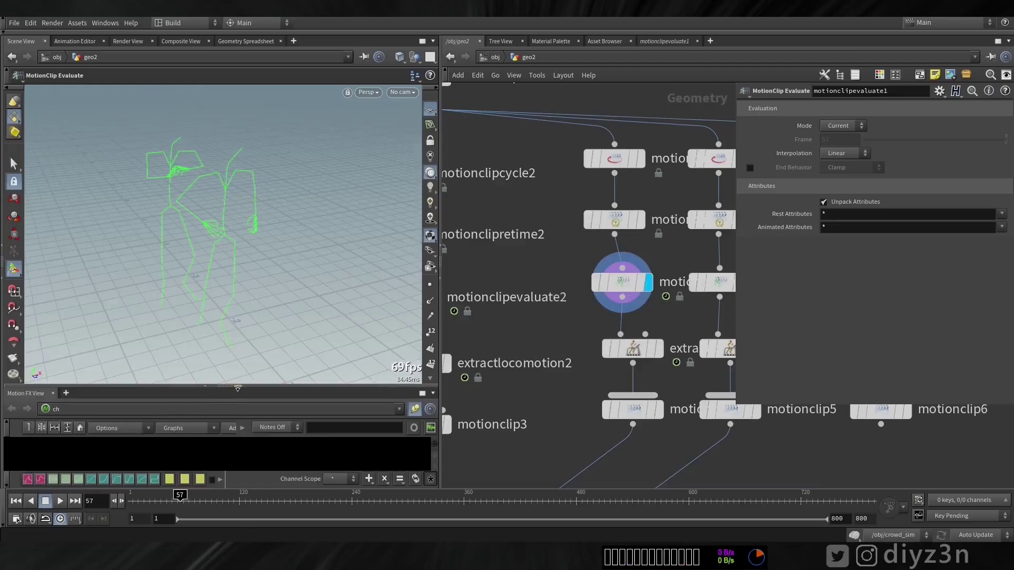
{"action": "left_click_drag", "start_coordinate": [238, 388], "coordinate": [171, 486]}
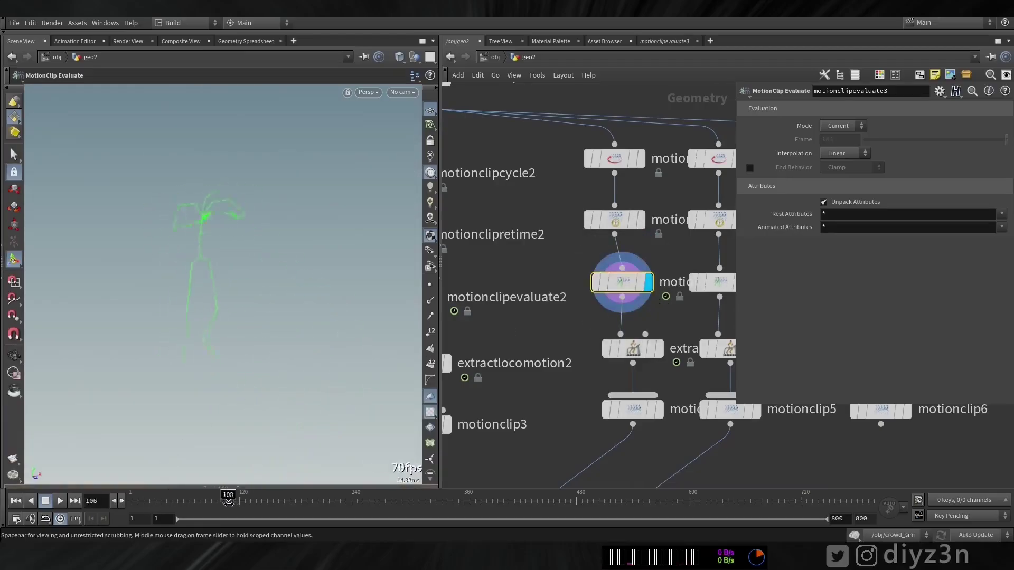
Display motionclipevaluate4 and scrub to frame 93 to review the fourth clip, staying at the geo2 network level.
{"action": "middle_click_drag", "start_coordinate": [652, 314], "coordinate": [459, 296]}
{"action": "left_click", "coordinate": [554, 265]}
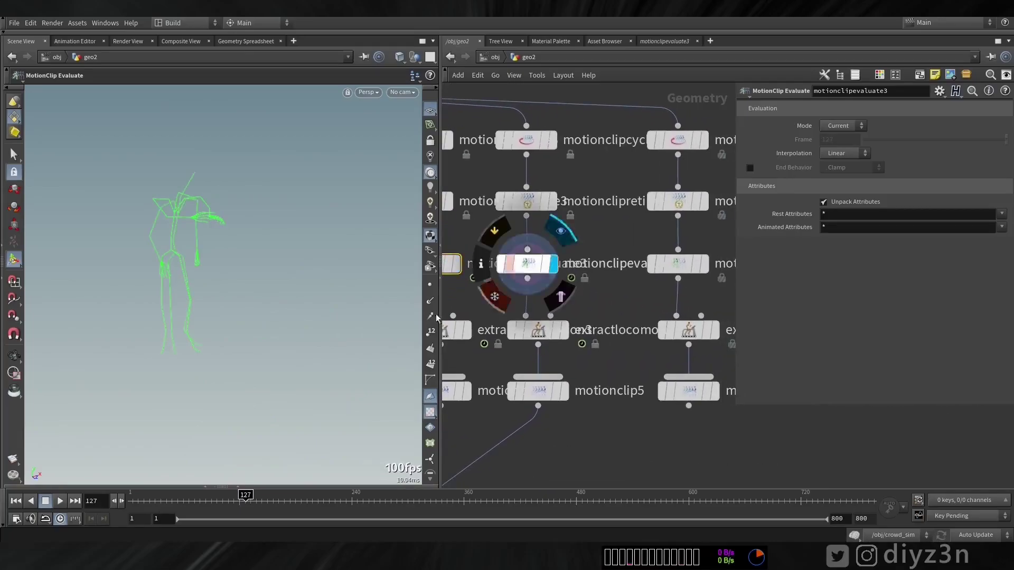
{"action": "double_click", "coordinate": [524, 290]}
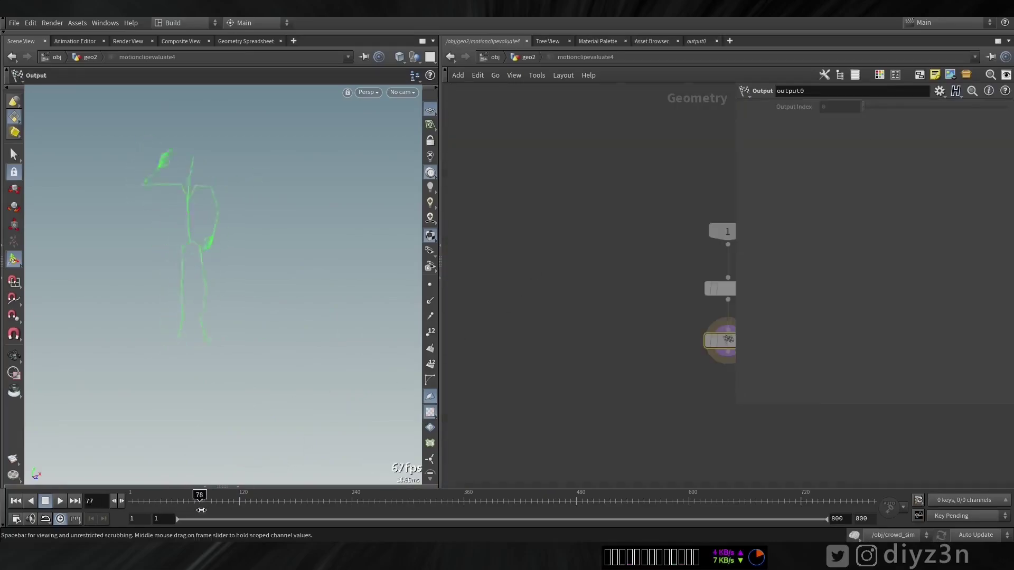
{"action": "key", "text": "u"}
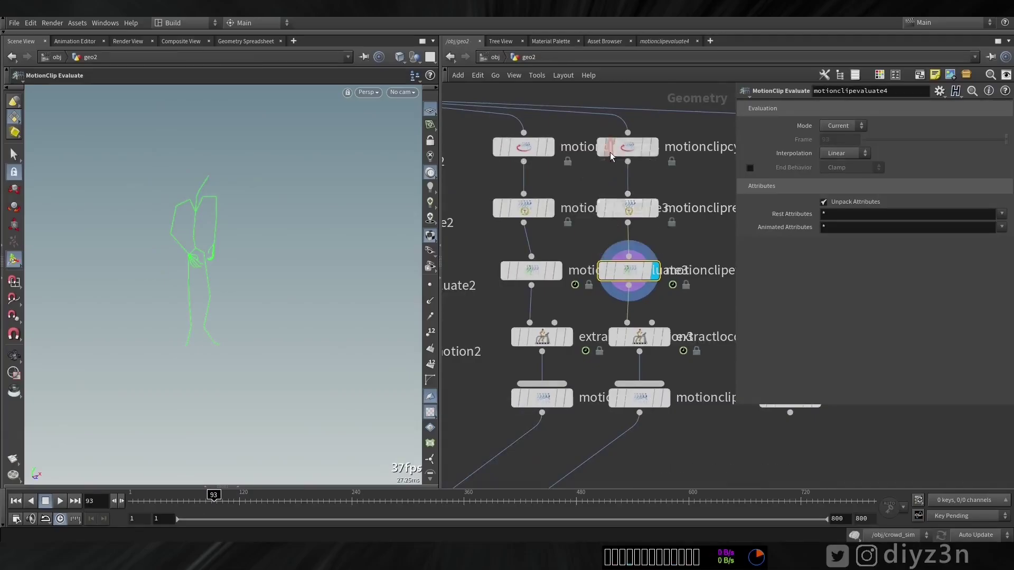
Examine motionclipcycle3's blend settings and extractlocomotion3's locomotion settings.
{"action": "left_click", "coordinate": [628, 147]}
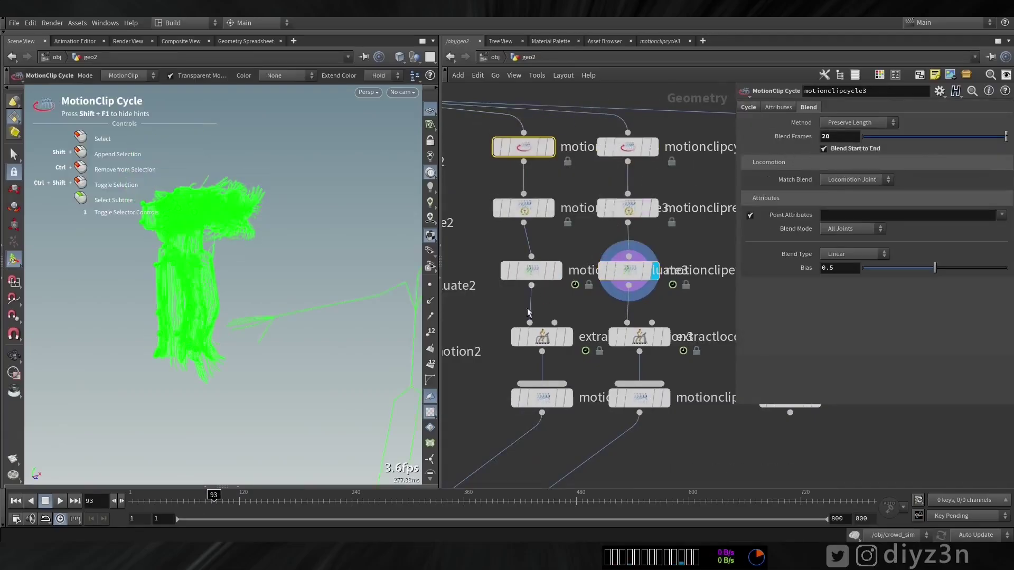
{"action": "middle_click_drag", "start_coordinate": [489, 362], "coordinate": [547, 274]}
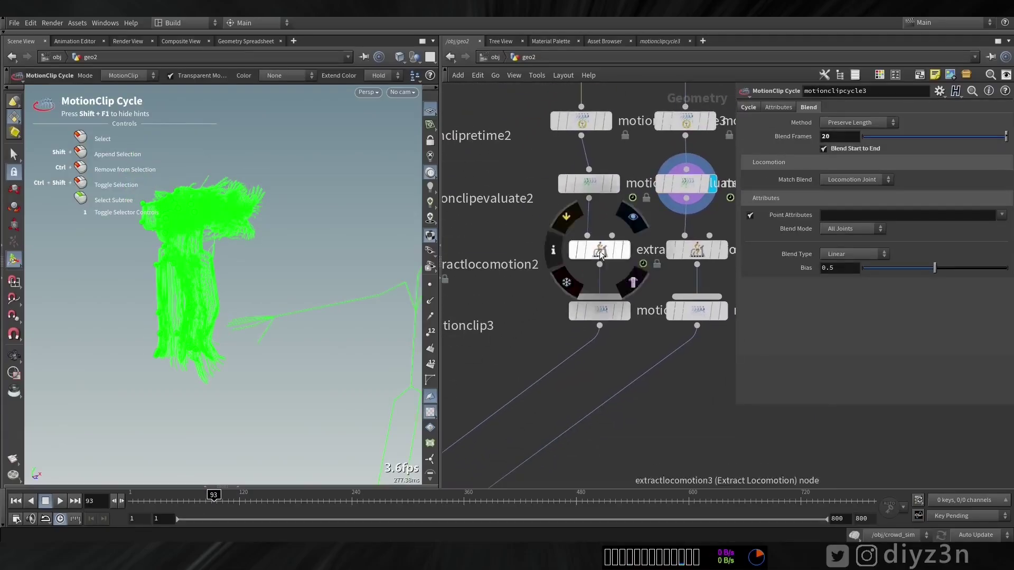
{"action": "left_click", "coordinate": [599, 251]}
{"action": "middle_click_drag", "start_coordinate": [460, 449], "coordinate": [673, 365]}
{"action": "middle_click_drag", "start_coordinate": [573, 352], "coordinate": [781, 282]}
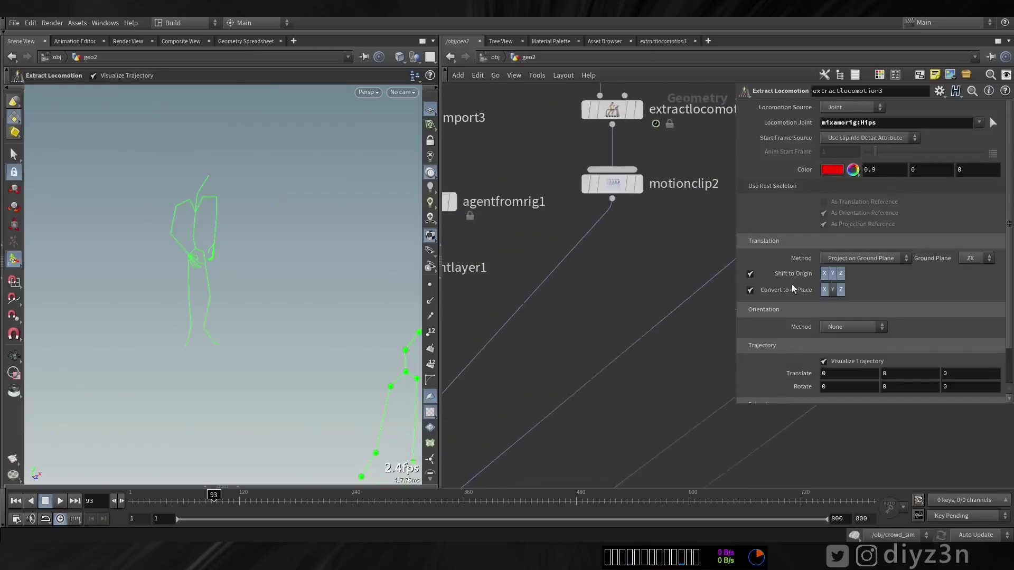
Display agentfromrig1 and examine its agent name and rest pose settings.
{"action": "scroll", "coordinate": [613, 317], "scroll_direction": "down", "scroll_amount": 5}
{"action": "right_click", "coordinate": [569, 320]}
{"action": "left_click", "coordinate": [521, 315]}
{"action": "scroll", "coordinate": [596, 334], "scroll_direction": "up", "scroll_amount": 6}
{"action": "middle_click_drag", "start_coordinate": [521, 314], "coordinate": [620, 409]}
{"action": "left_click", "coordinate": [638, 304]}
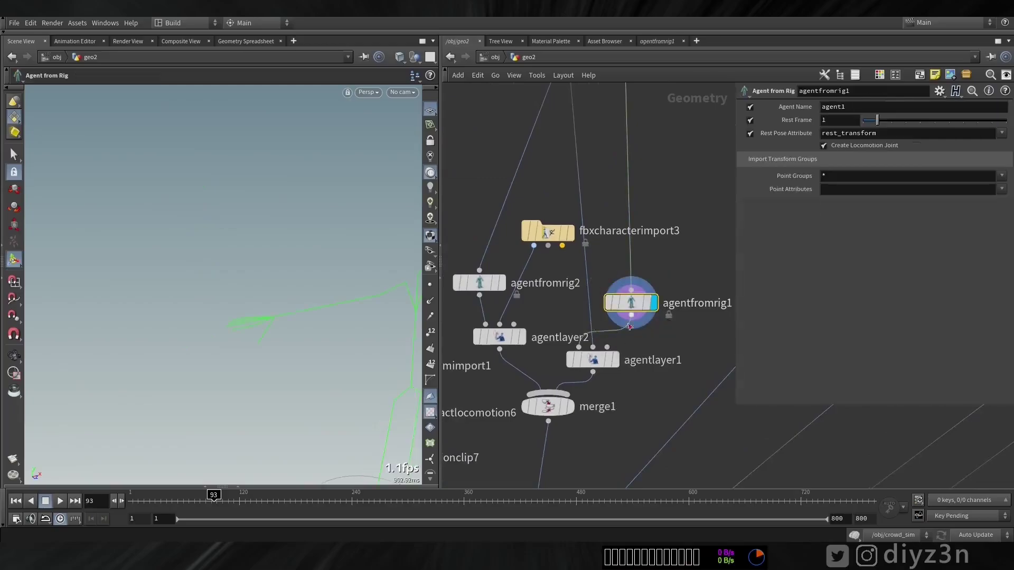
Display agentlayer1, agentlayer2 and merge1 in turn to examine the two characters alone and combined.
{"action": "left_click", "coordinate": [599, 360]}
{"action": "key", "text": "Escape"}
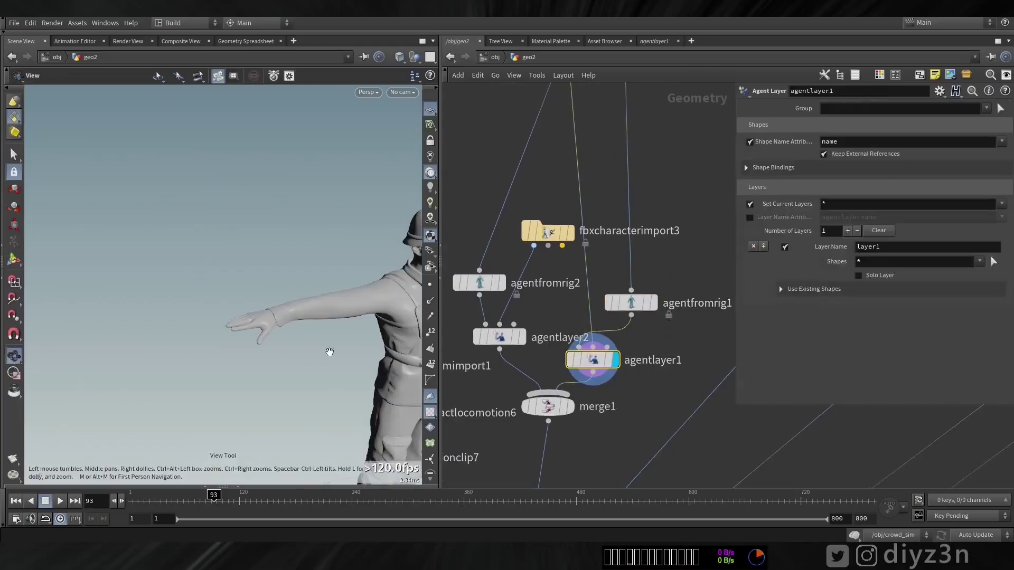
{"action": "key", "text": "h"}
{"action": "left_click", "coordinate": [520, 337]}
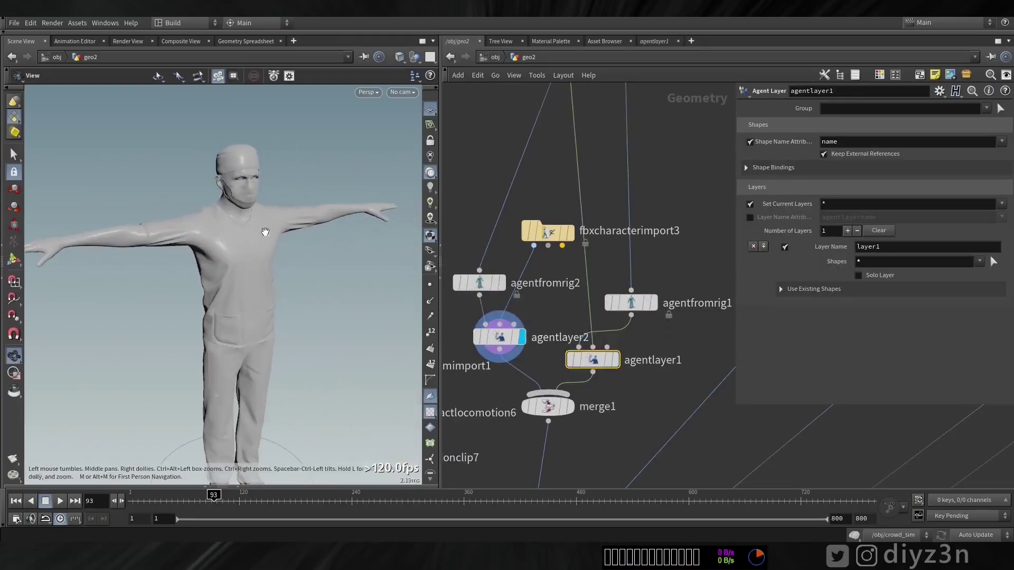
{"action": "left_click", "coordinate": [570, 406]}
Display agentclip1 below merge1 to examine the agents at the start of the clip chain.
{"action": "middle_click_drag", "start_coordinate": [573, 459], "coordinate": [659, 289]}
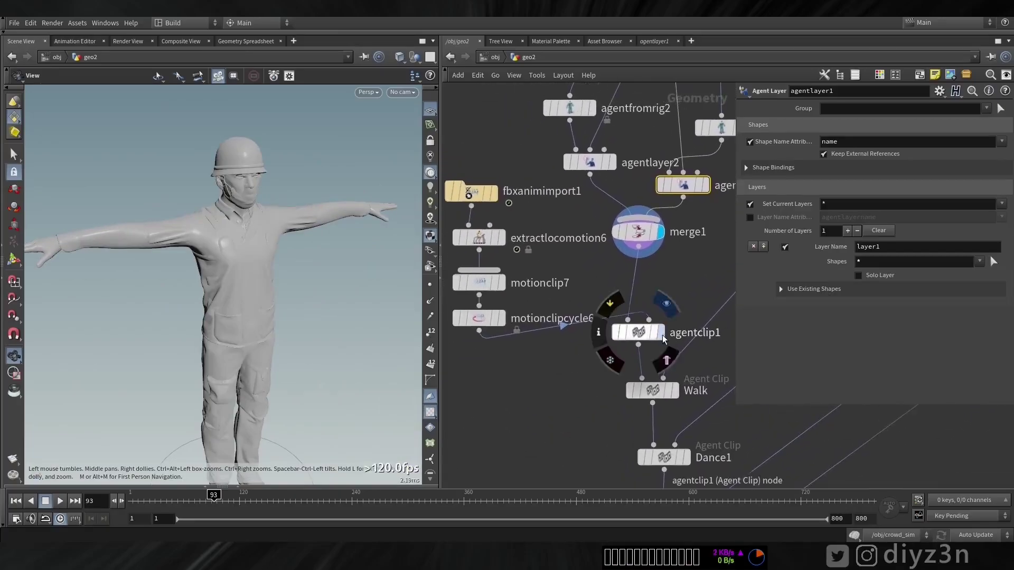
{"action": "left_click", "coordinate": [661, 332]}
{"action": "left_click", "coordinate": [638, 332]}
Examine fbxanimimport1's Run.fbx import settings, and display extractlocomotion6 with its locomotion settings.
{"action": "left_click", "coordinate": [475, 200]}
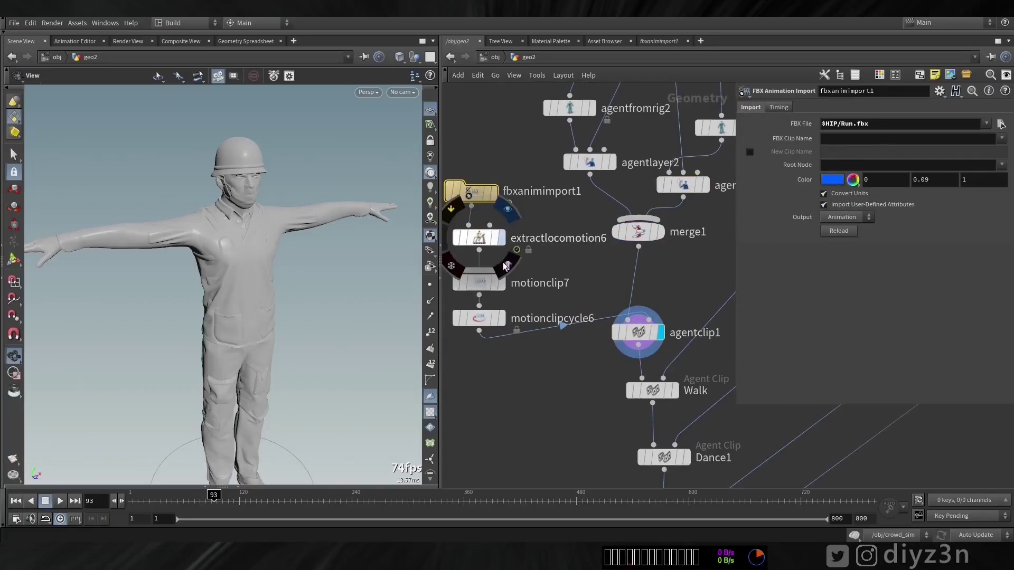
{"action": "left_click", "coordinate": [501, 237]}
{"action": "left_click", "coordinate": [479, 238]}
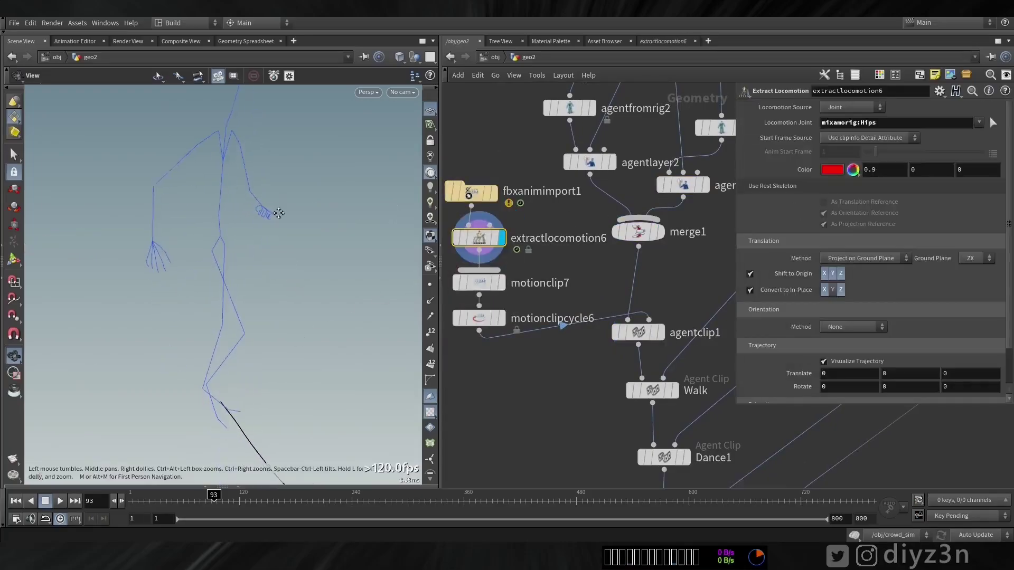
Scrub the extracted run animation and display motionclip7, motionclipcycle6 and agentclip1 in turn to examine how the Run clip is built.
{"action": "left_click_drag", "start_coordinate": [203, 500], "coordinate": [132, 504]}
{"action": "left_click_drag", "start_coordinate": [231, 509], "coordinate": [258, 507]}
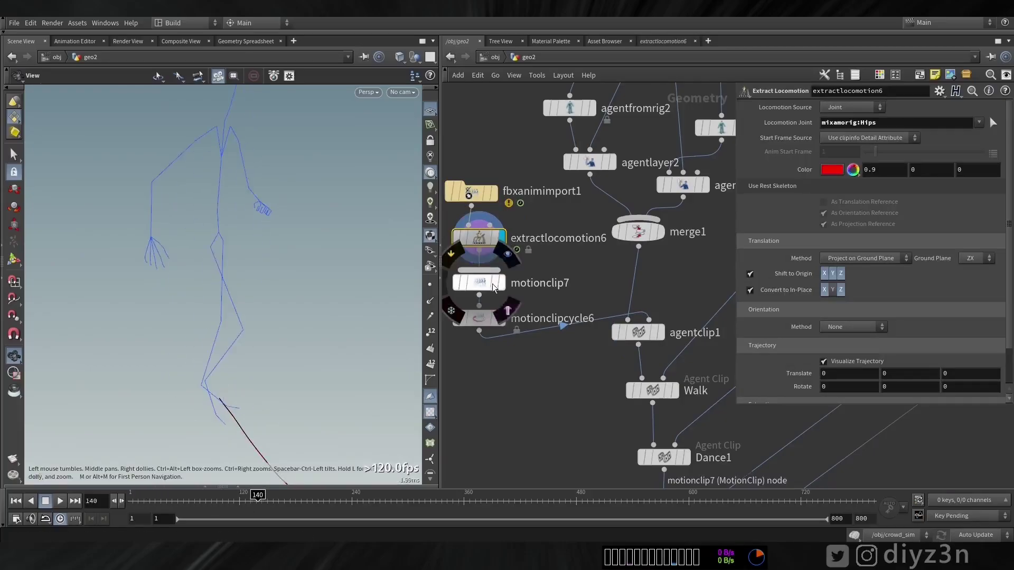
{"action": "left_click", "coordinate": [502, 288]}
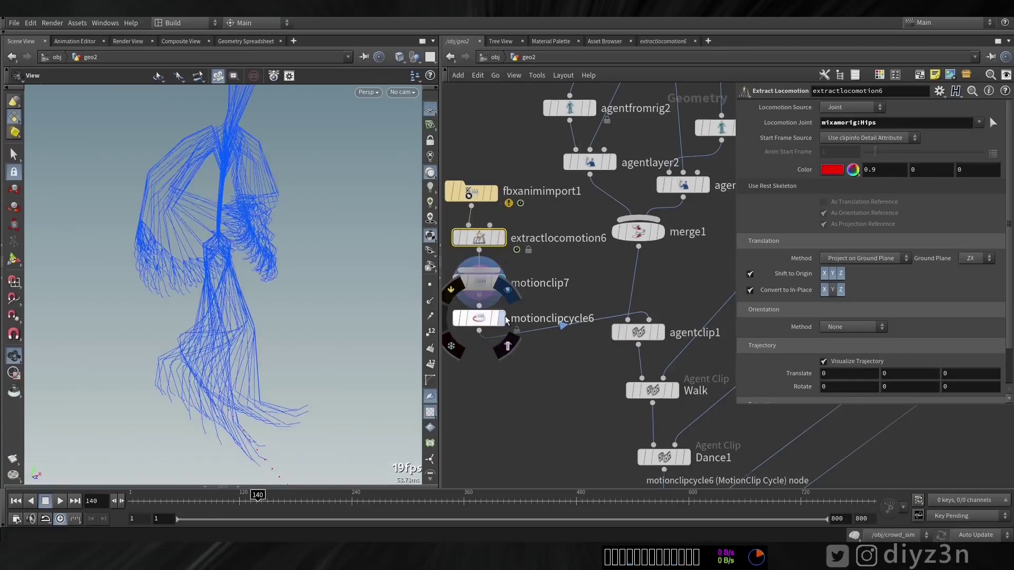
{"action": "left_click", "coordinate": [501, 319]}
{"action": "left_click", "coordinate": [478, 320]}
{"action": "left_click", "coordinate": [675, 336]}
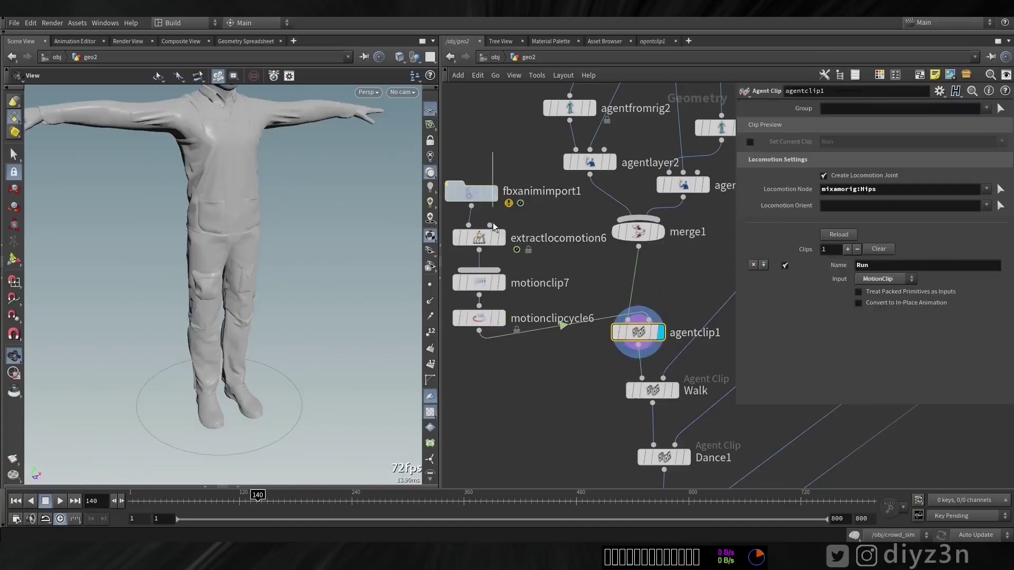
{"action": "left_click_drag", "start_coordinate": [493, 223], "coordinate": [491, 290]}
Display the Walk node, and examine the clip names and locomotion settings of the Walk and Dance1 agent clips.
{"action": "middle_click_drag", "start_coordinate": [601, 411], "coordinate": [455, 314]}
{"action": "left_click", "coordinate": [529, 291]}
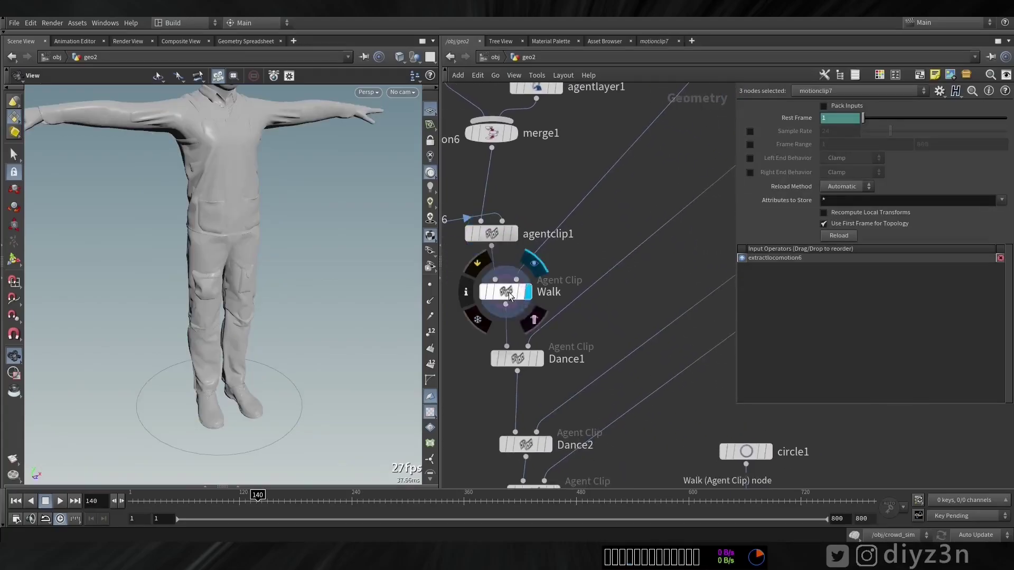
{"action": "left_click", "coordinate": [510, 296]}
{"action": "scroll", "coordinate": [581, 253], "scroll_direction": "down", "scroll_amount": 4}
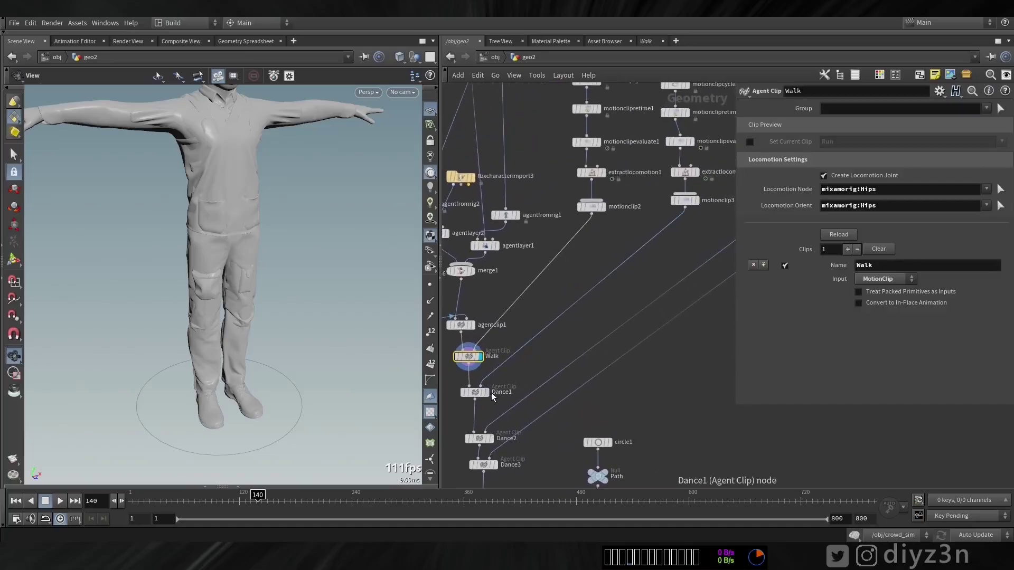
{"action": "left_click", "coordinate": [476, 392]}
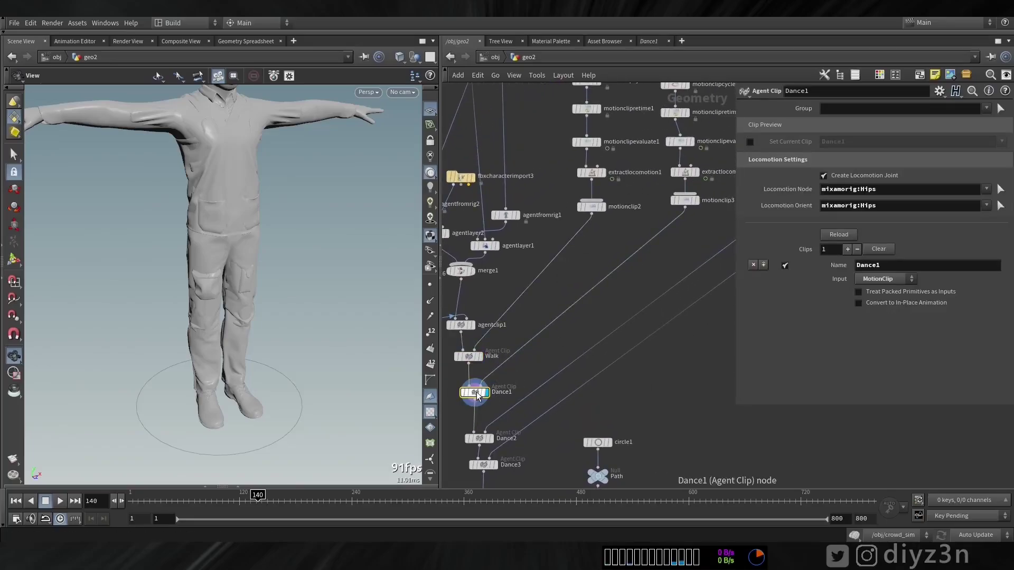
Display crowdsource1 below the clip chain and frame the whole ring of agents in the viewport.
{"action": "middle_click_drag", "start_coordinate": [559, 367], "coordinate": [589, 215]}
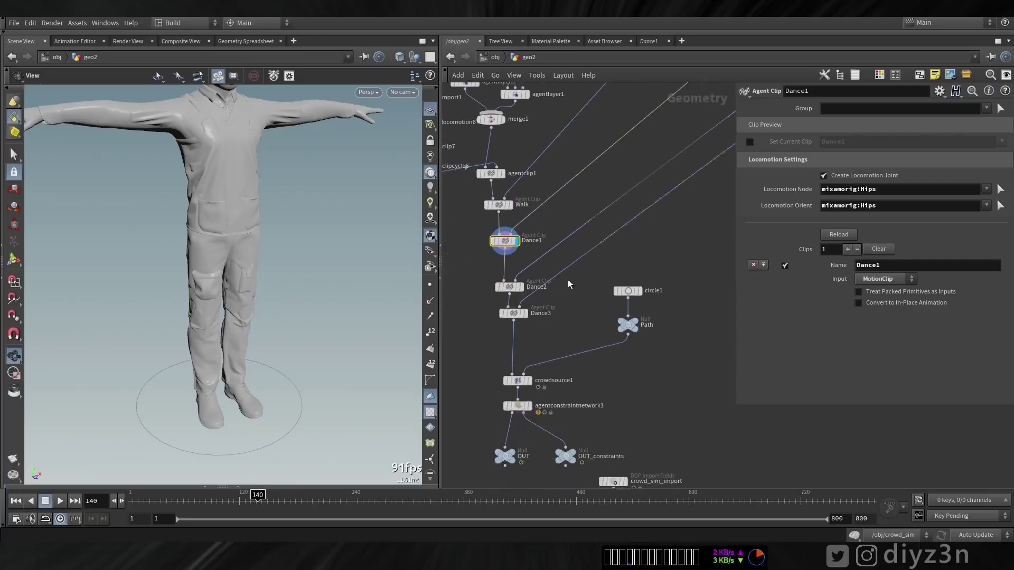
{"action": "scroll", "coordinate": [580, 319], "scroll_direction": "up", "scroll_amount": 3}
{"action": "middle_click_drag", "start_coordinate": [588, 321], "coordinate": [603, 232]}
{"action": "left_click", "coordinate": [512, 336]}
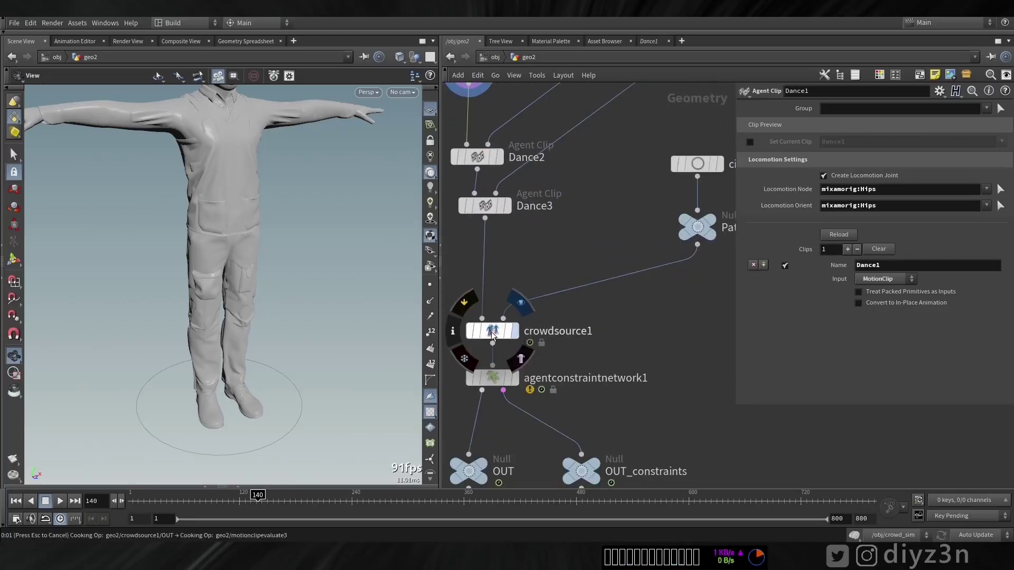
{"action": "key", "text": "space+g"}
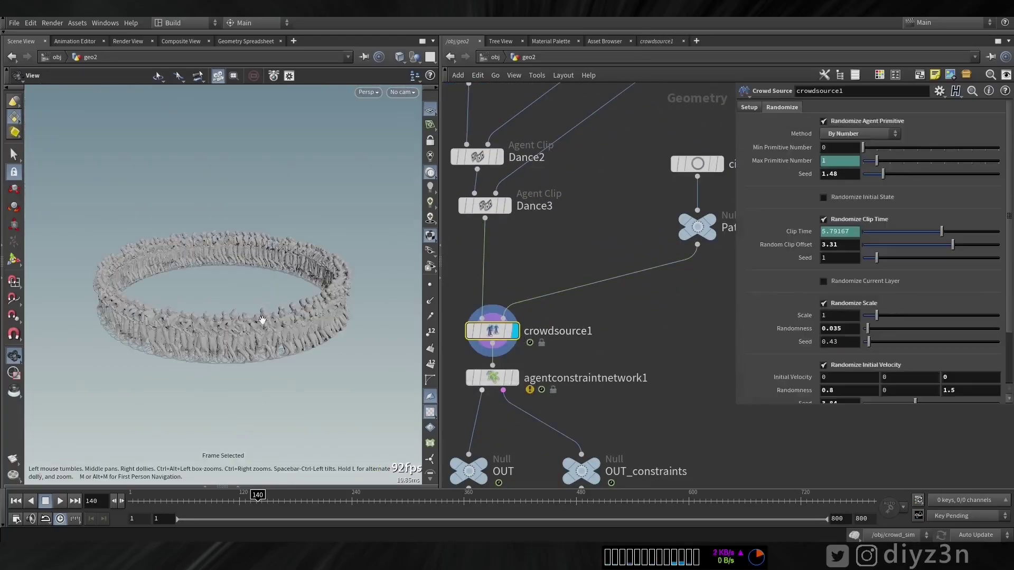
{"action": "scroll", "coordinate": [256, 318], "scroll_direction": "up", "scroll_amount": 5}
{"action": "left_click_drag", "start_coordinate": [238, 315], "coordinate": [286, 301]}
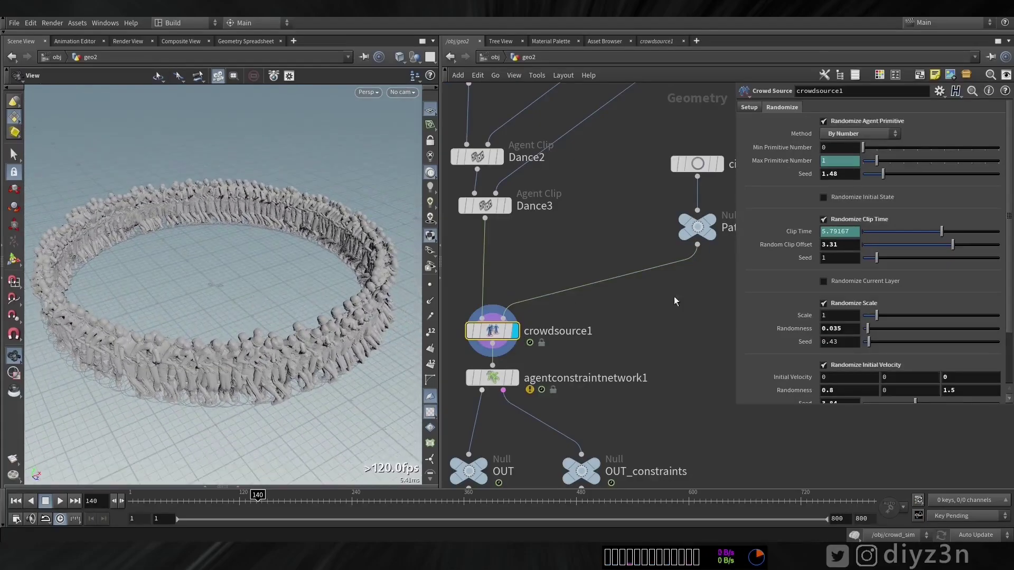
Examine crowdsource1's setup and randomization settings, including clip time, scale and initial velocity, while scrubbing the timeline.
{"action": "left_click", "coordinate": [748, 108]}
{"action": "left_click", "coordinate": [781, 107]}
{"action": "left_click_drag", "start_coordinate": [185, 510], "coordinate": [210, 511]}
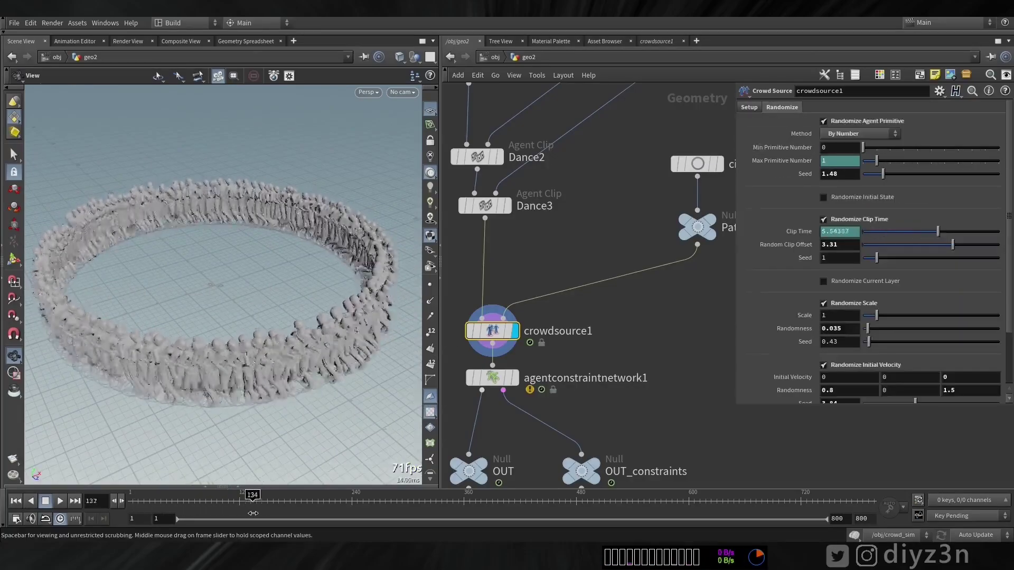
{"action": "scroll", "coordinate": [1010, 278], "scroll_direction": "down", "scroll_amount": 3}
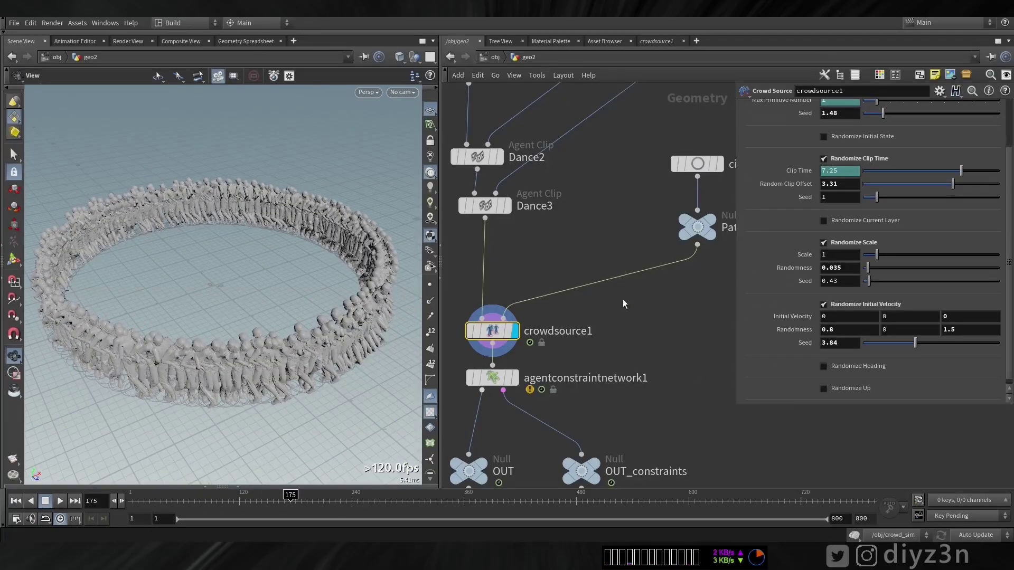
Leave geo2 and open the crowd_sim DOP network to view its simulation nodes.
{"action": "scroll", "coordinate": [622, 299], "scroll_direction": "down", "scroll_amount": 5}
{"action": "scroll", "coordinate": [590, 163], "scroll_direction": "down", "scroll_amount": 6}
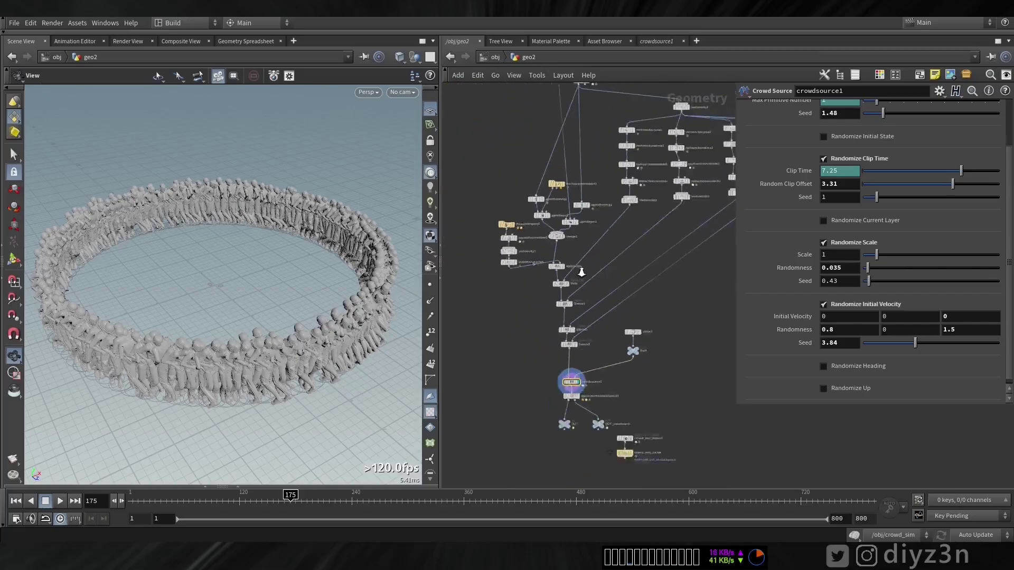
{"action": "middle_click_drag", "start_coordinate": [546, 143], "coordinate": [500, 198]}
{"action": "left_click", "coordinate": [494, 59]}
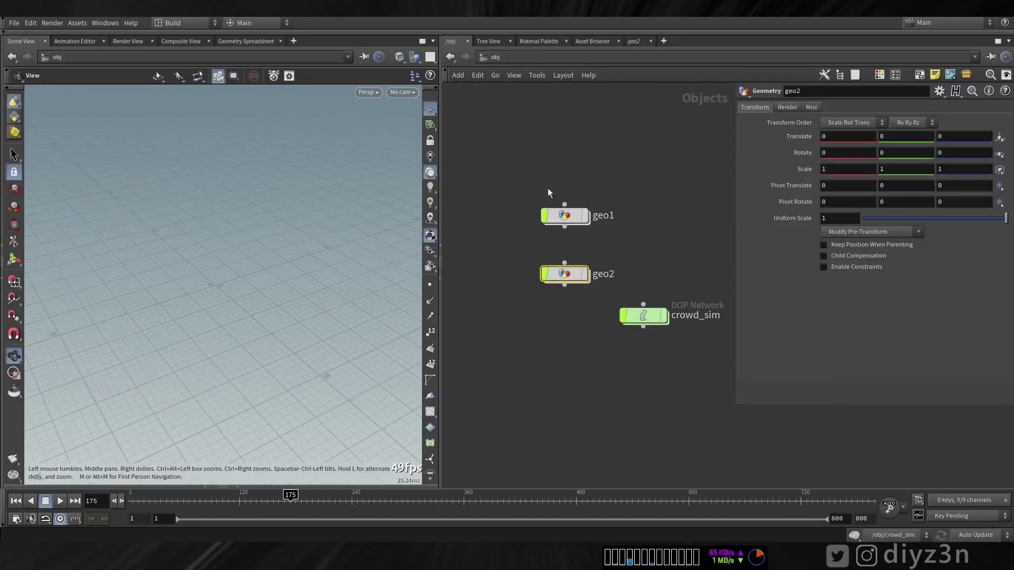
{"action": "double_click", "coordinate": [641, 316]}
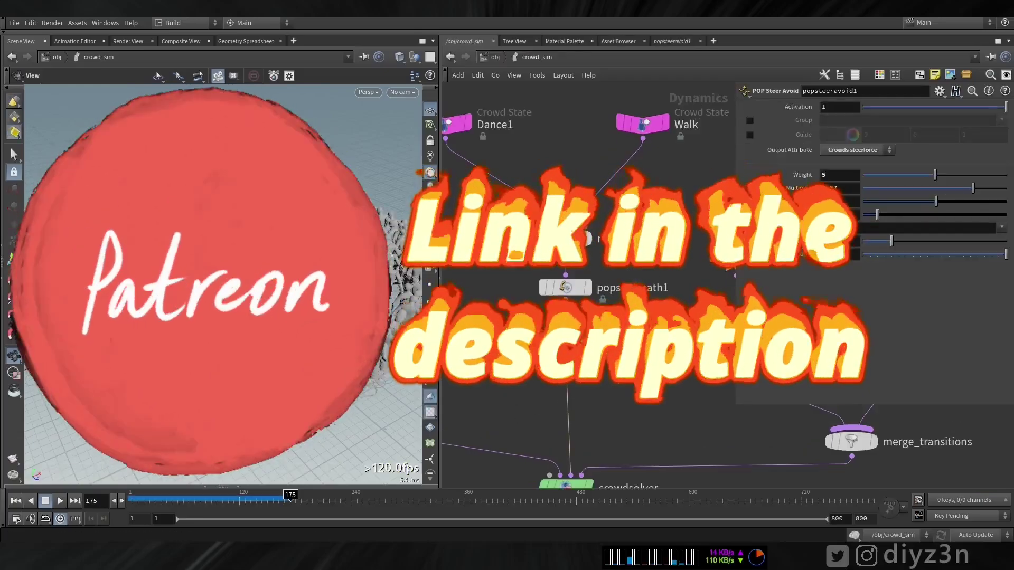
{"action": "middle_click_drag", "start_coordinate": [571, 176], "coordinate": [573, 179]}
{"action": "scroll", "coordinate": [591, 248], "scroll_direction": "up", "scroll_amount": 6}
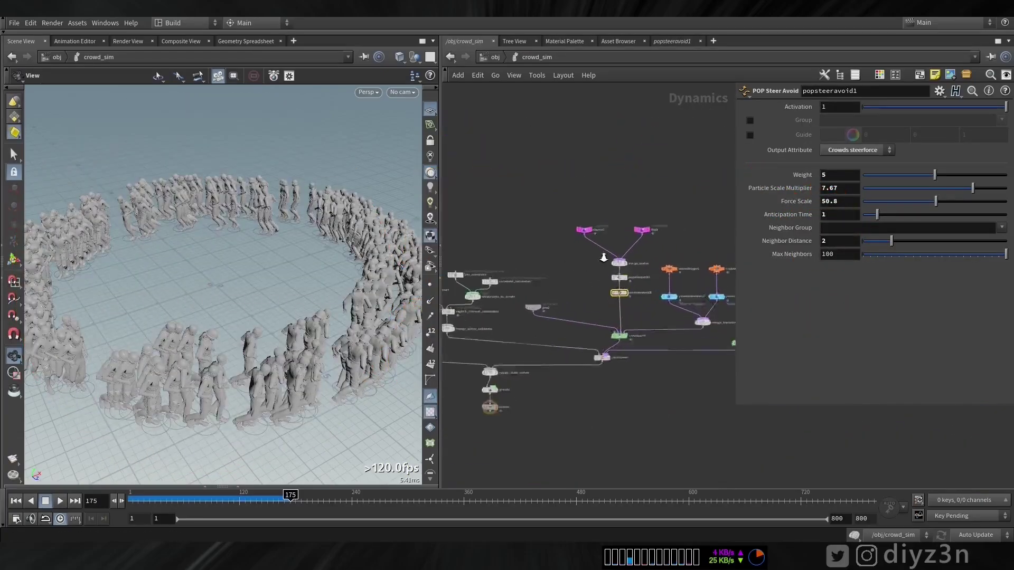
Examine the clip groups, weights and random distribution settings of the Dance1 and Walk crowd states.
{"action": "left_click", "coordinate": [562, 188]}
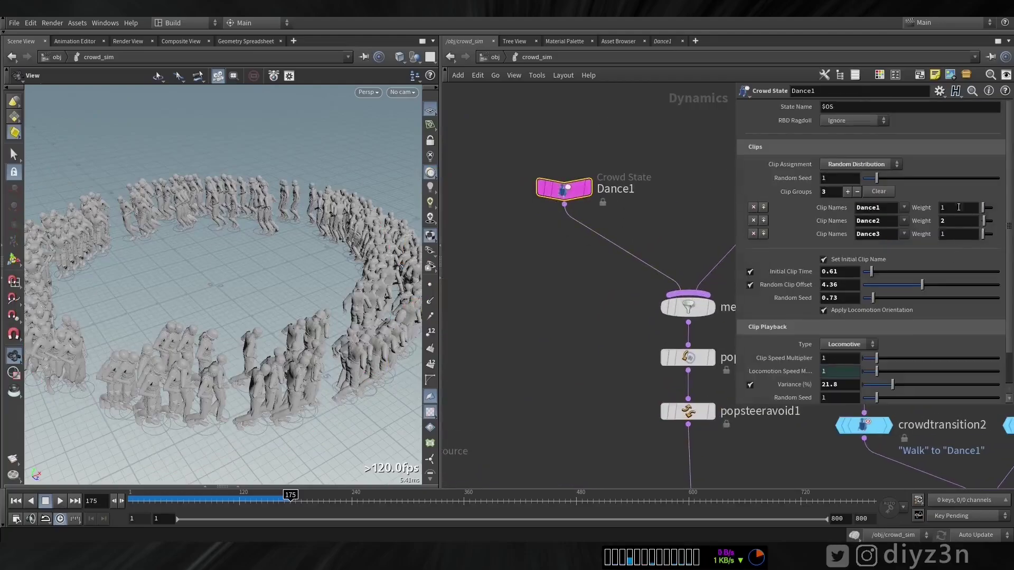
{"action": "left_click", "coordinate": [857, 198]}
{"action": "middle_click_drag", "start_coordinate": [701, 245], "coordinate": [555, 277]}
{"action": "left_click", "coordinate": [621, 218]}
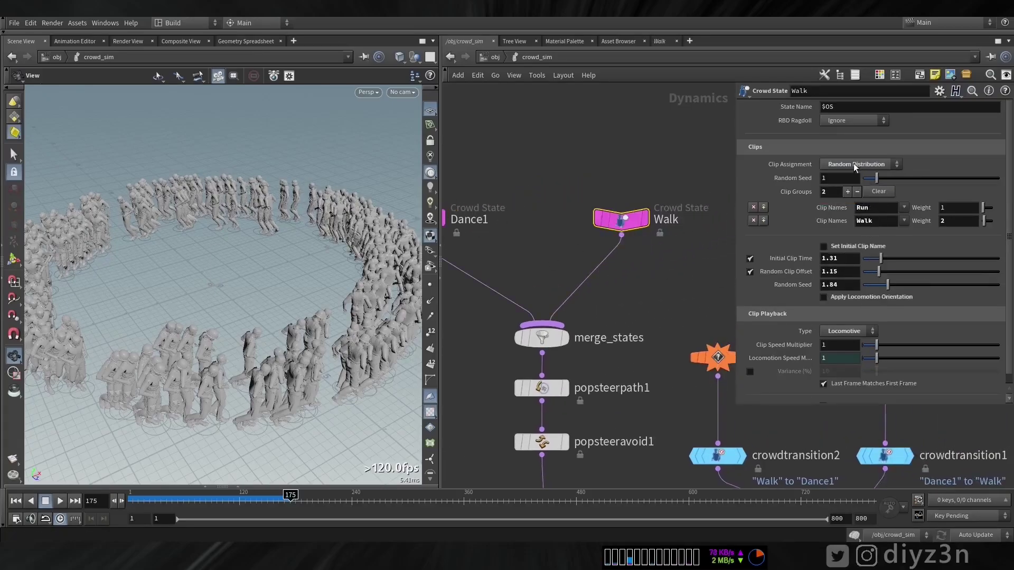
Examine crowdtrigger1's duration condition and the input and output states of crowdtransition2 and crowdtransition1.
{"action": "middle_click_drag", "start_coordinate": [703, 277], "coordinate": [526, 124]}
{"action": "left_click", "coordinate": [535, 302]}
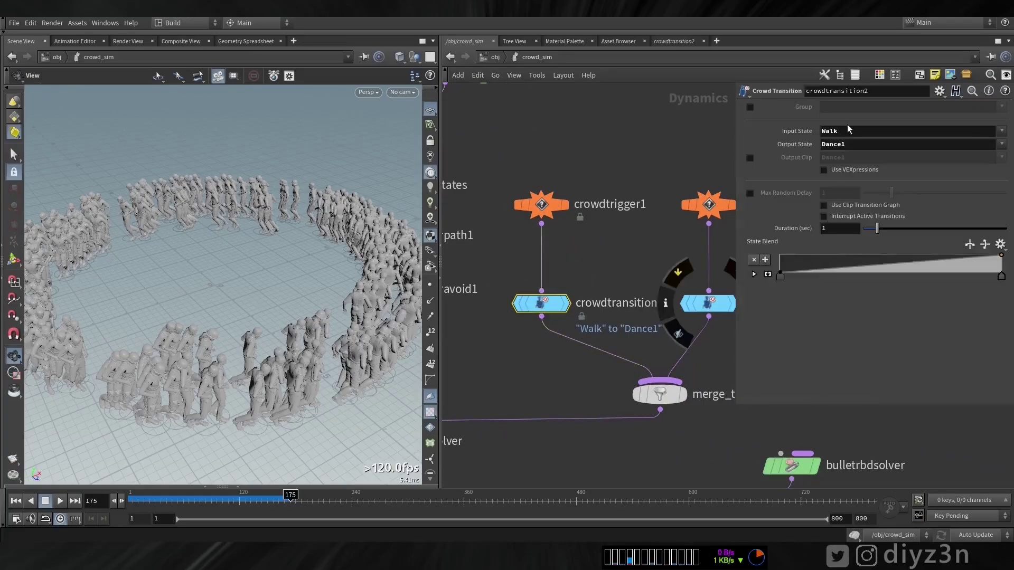
{"action": "left_click", "coordinate": [537, 215]}
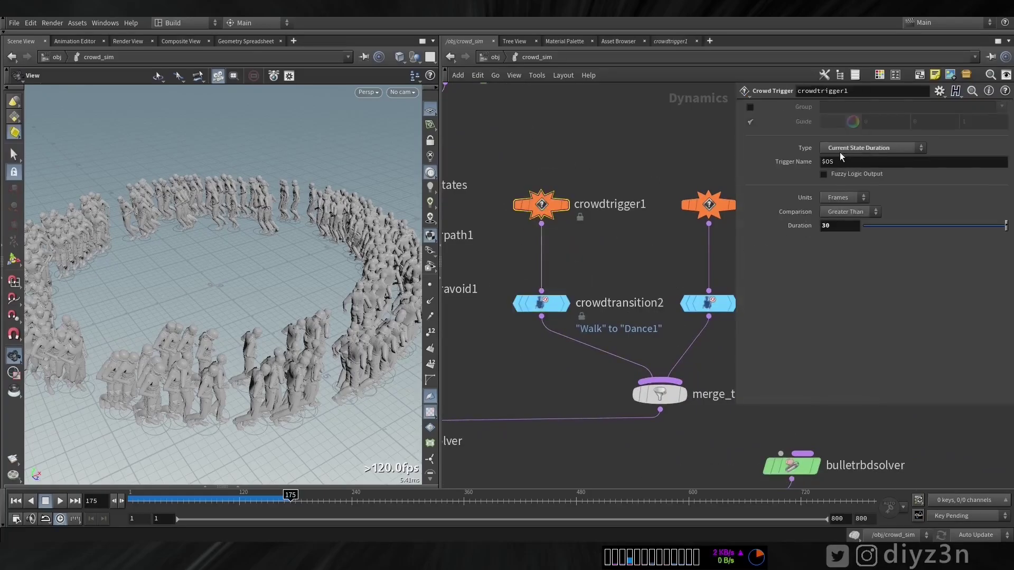
{"action": "left_click", "coordinate": [705, 204]}
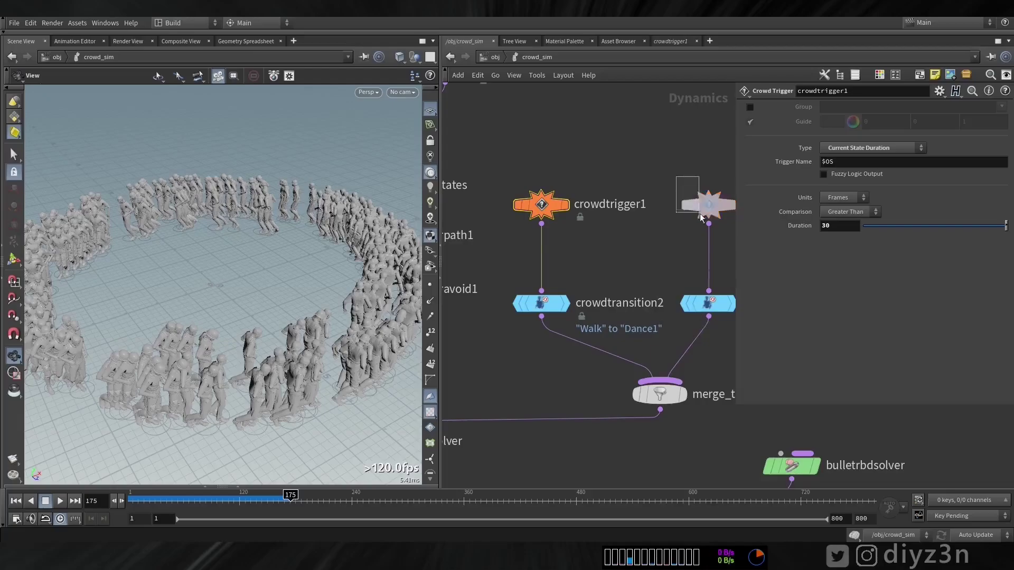
{"action": "left_click", "coordinate": [697, 311]}
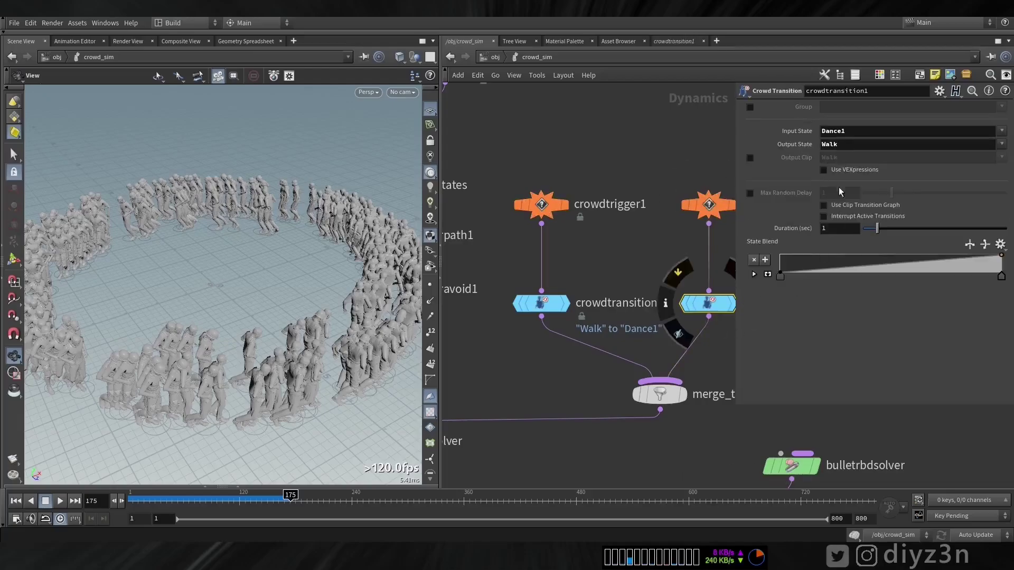
Play the crowd simulation from the first frame with the whole ring of agents in view.
{"action": "scroll", "coordinate": [555, 421], "scroll_direction": "down", "scroll_amount": 3}
{"action": "middle_click_drag", "start_coordinate": [554, 422], "coordinate": [638, 385]}
{"action": "right_click_drag", "start_coordinate": [250, 331], "coordinate": [204, 344]}
{"action": "left_click", "coordinate": [16, 501]}
{"action": "left_click", "coordinate": [59, 504]}
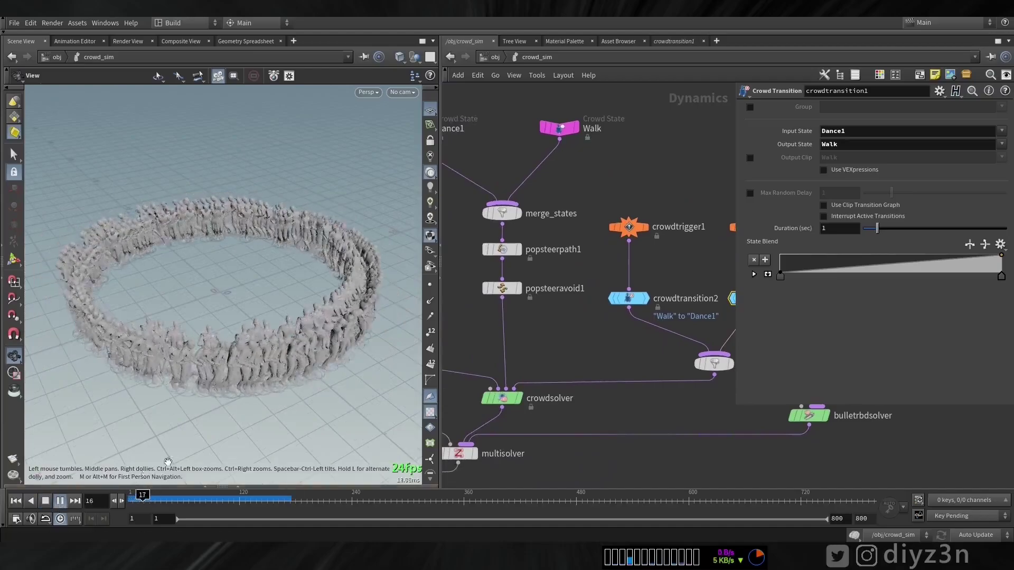
Examine popsteerpath1's path and force settings and popsteeravoid1's avoidance settings during playback.
{"action": "middle_click_drag", "start_coordinate": [525, 360], "coordinate": [572, 403]}
{"action": "scroll", "coordinate": [613, 294], "scroll_direction": "up", "scroll_amount": 5}
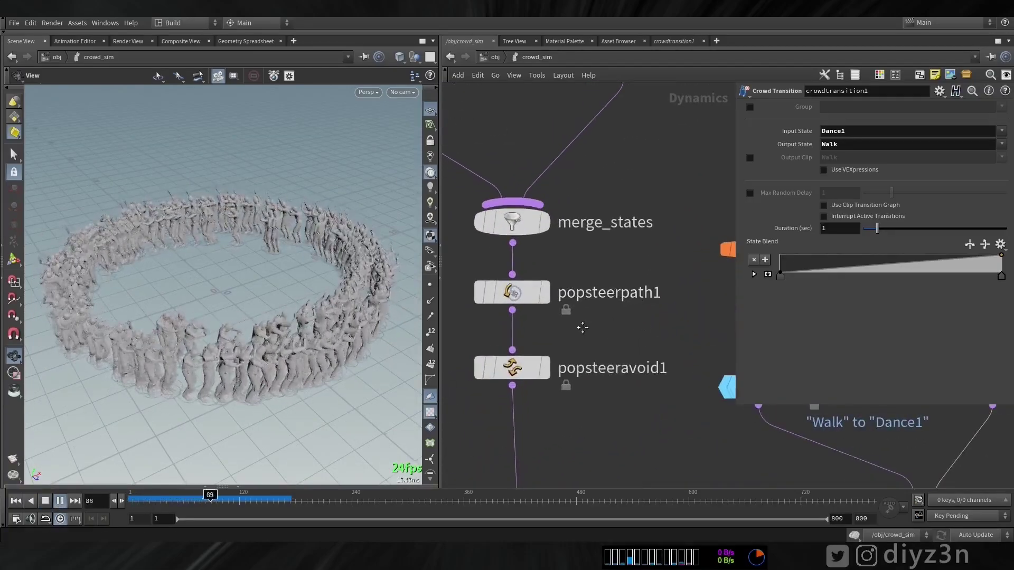
{"action": "left_click", "coordinate": [530, 287]}
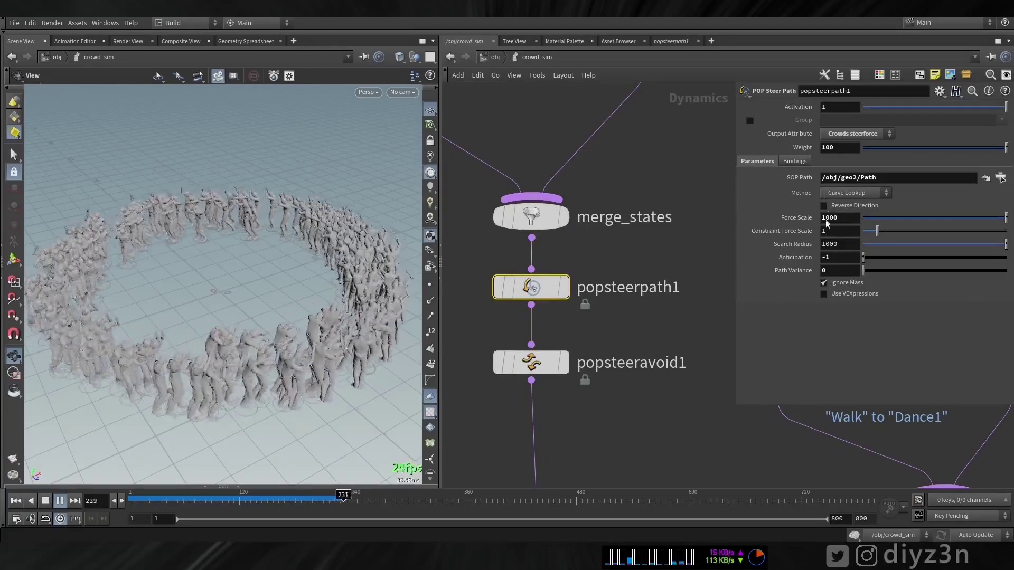
{"action": "left_click", "coordinate": [531, 362]}
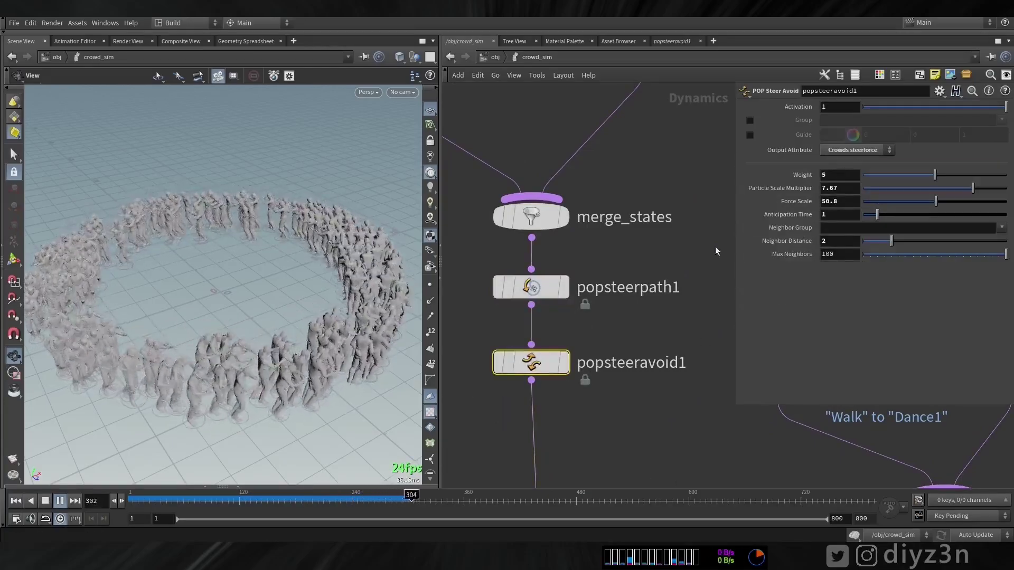
Examine the moving crowd from above and close up at ground level while the simulation plays.
{"action": "left_click_drag", "start_coordinate": [283, 339], "coordinate": [288, 294]}
{"action": "right_click", "coordinate": [287, 285]}
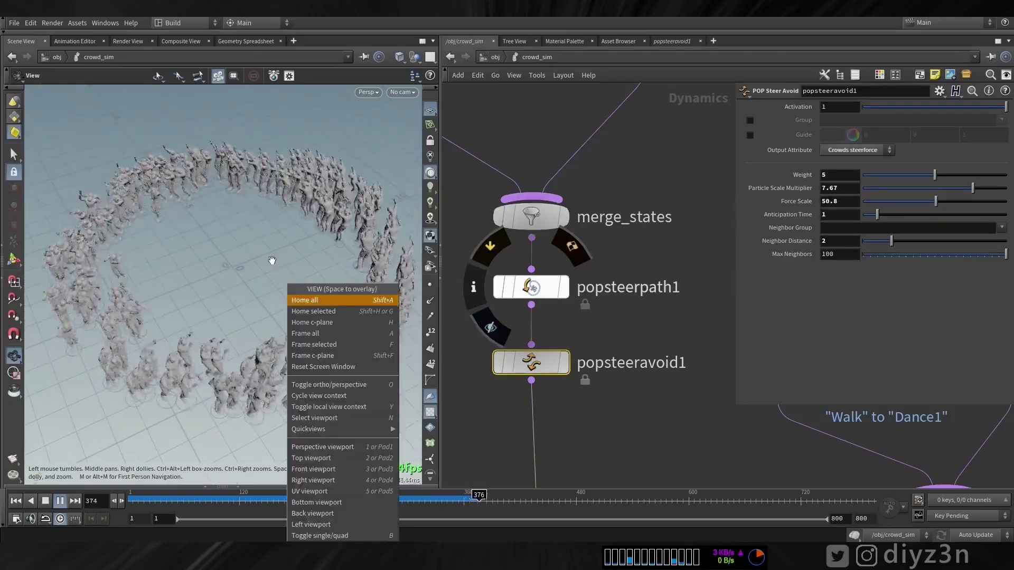
{"action": "left_click", "coordinate": [271, 260]}
{"action": "right_click_drag", "start_coordinate": [264, 262], "coordinate": [362, 321]}
{"action": "left_click_drag", "start_coordinate": [362, 321], "coordinate": [244, 283]}
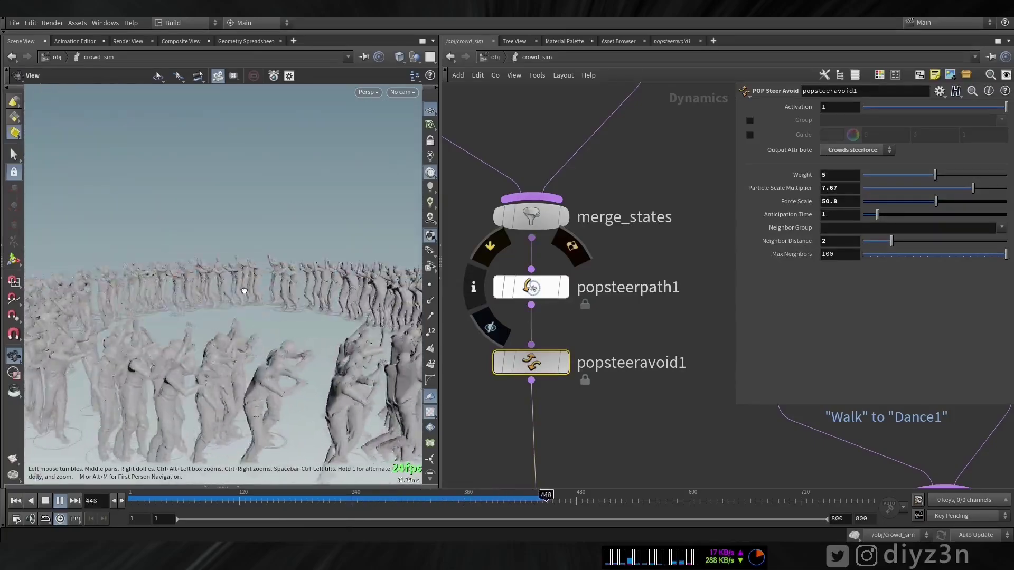